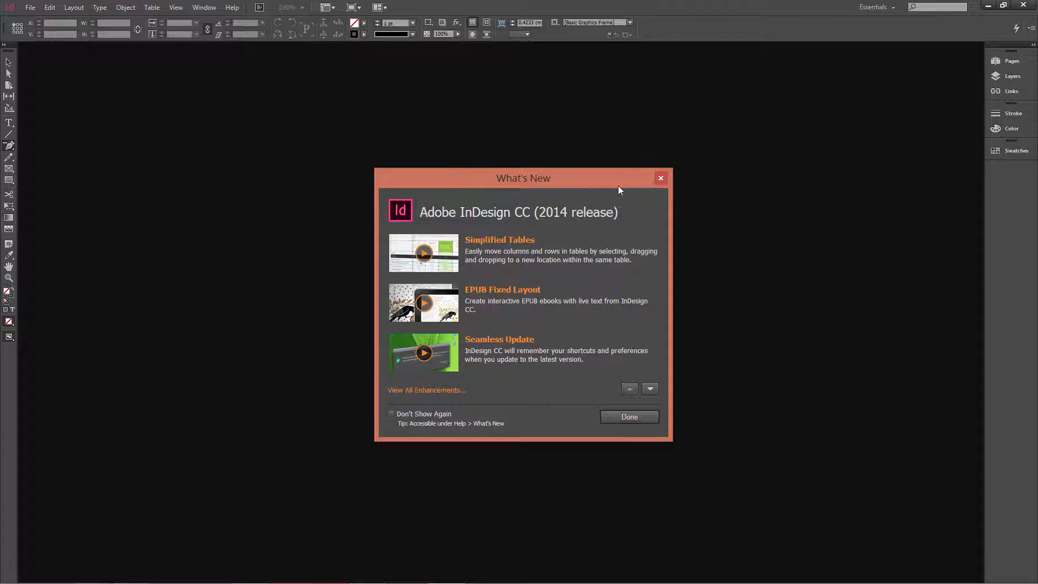
Dismiss the What's New window and open the settings for a new document.
left_click(658, 180)
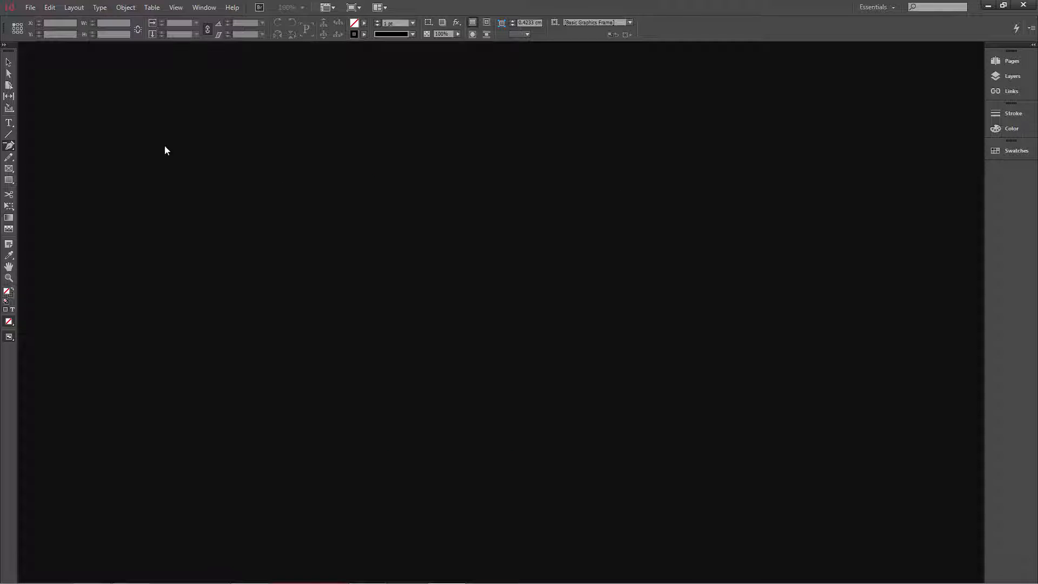
left_click(30, 8)
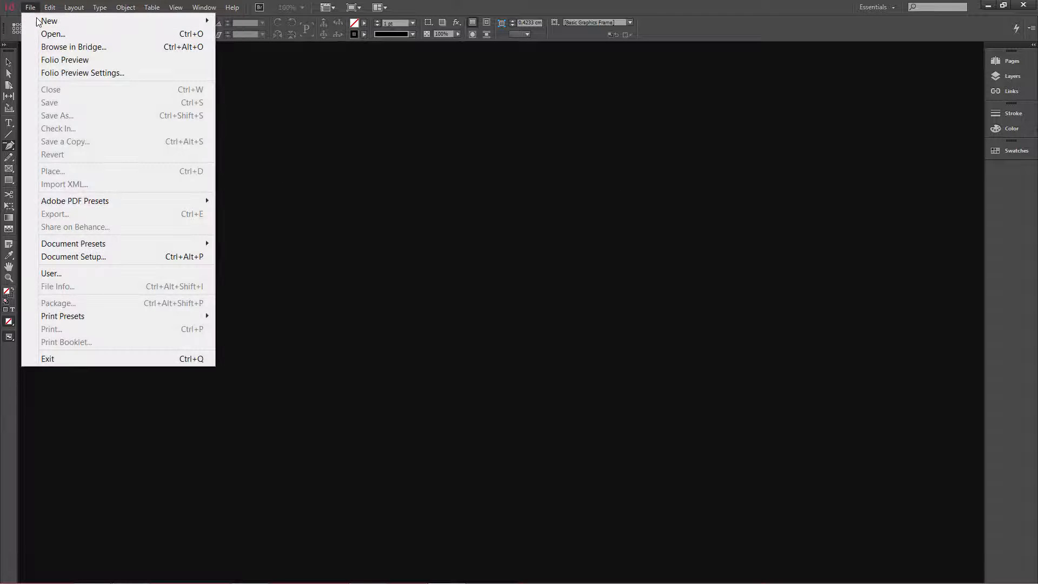
mouse_move(102, 23)
left_click(244, 12)
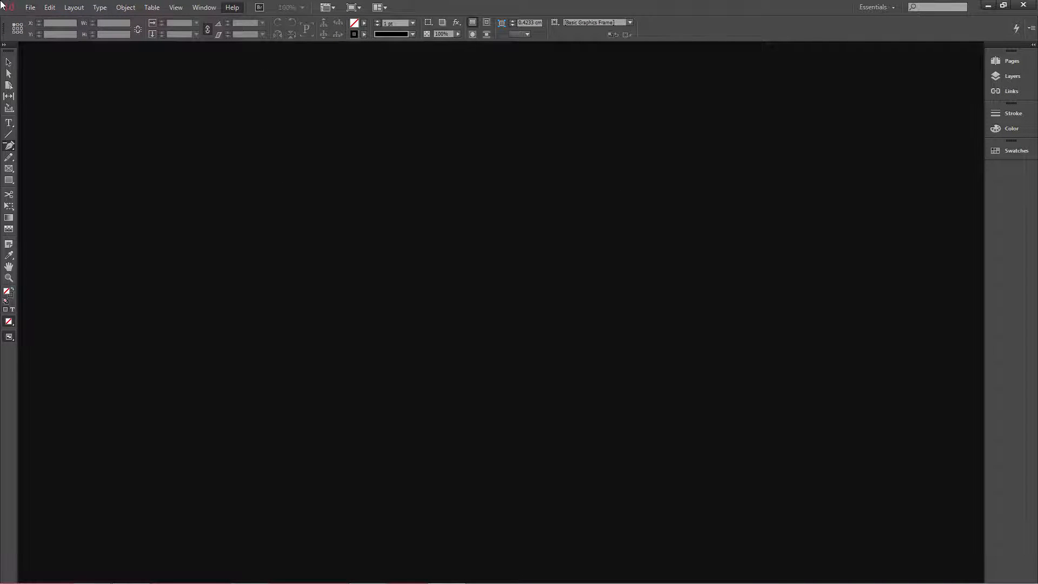
left_click(30, 7)
mouse_move(109, 26)
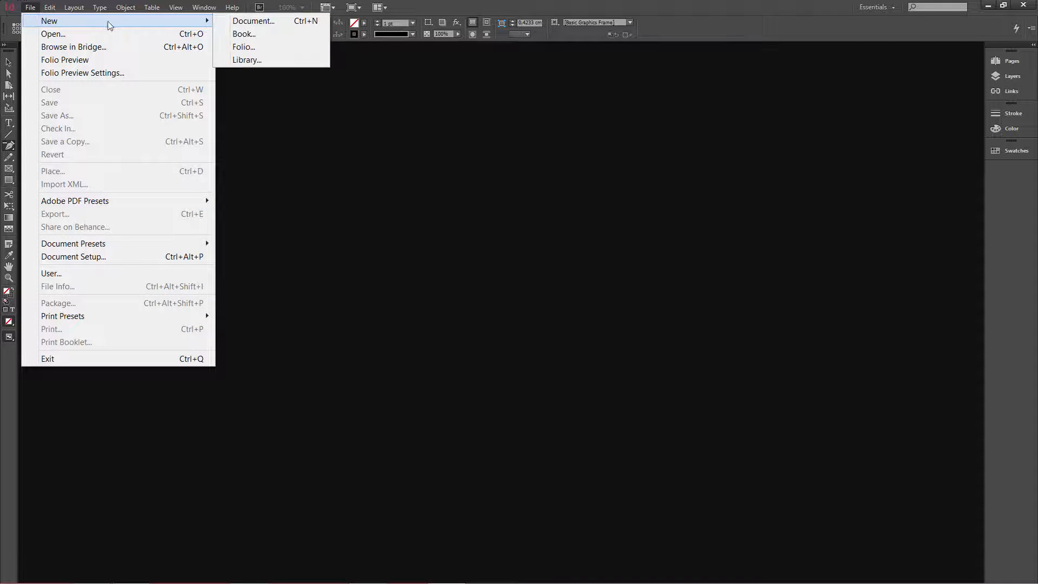
left_click(241, 23)
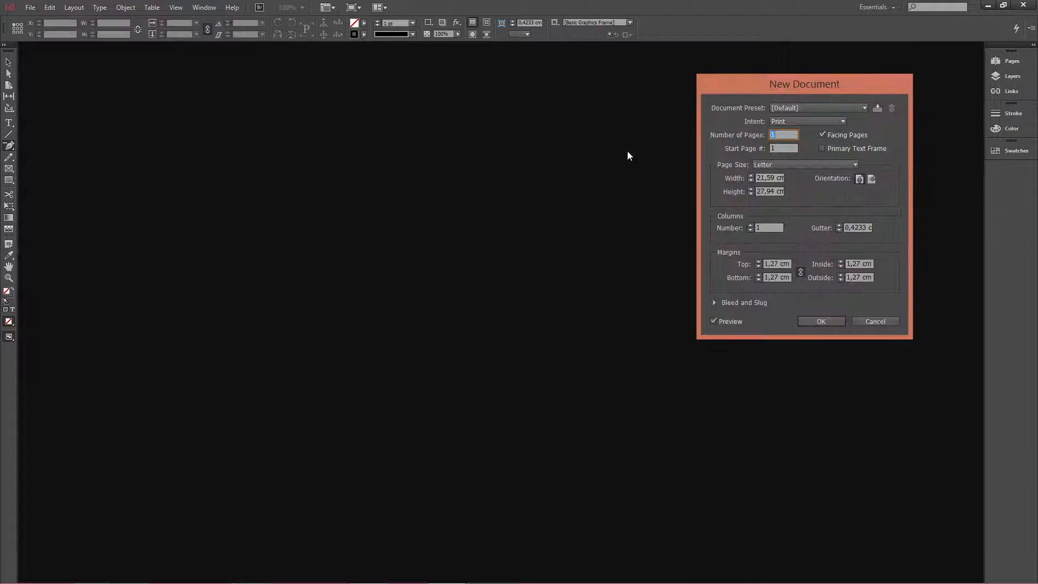
left_click_drag(793, 86, 508, 140)
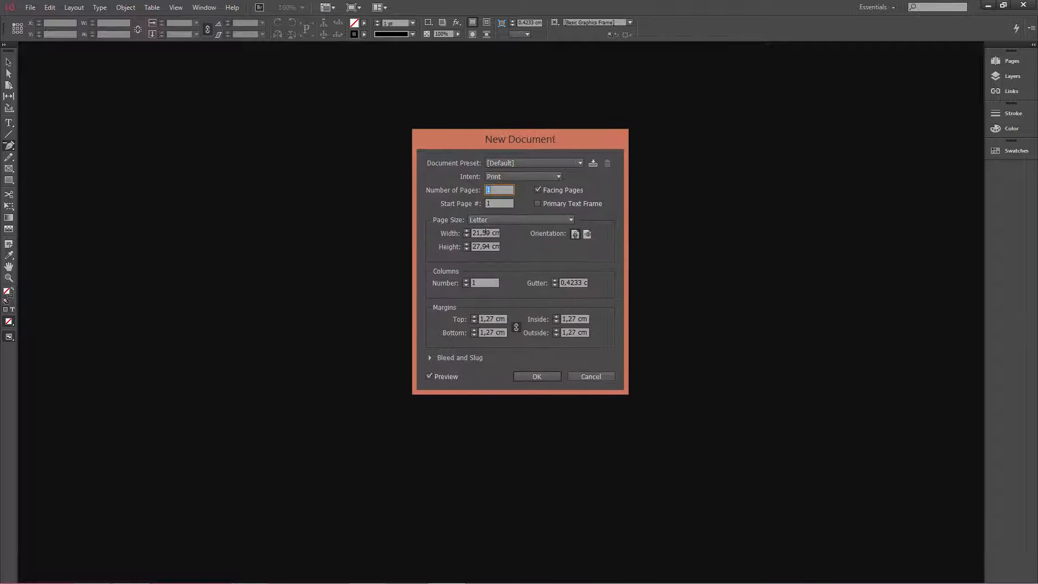
Examine the measurement unit of the page width in the new document settings and cancel without creating the document.
double_click(494, 233)
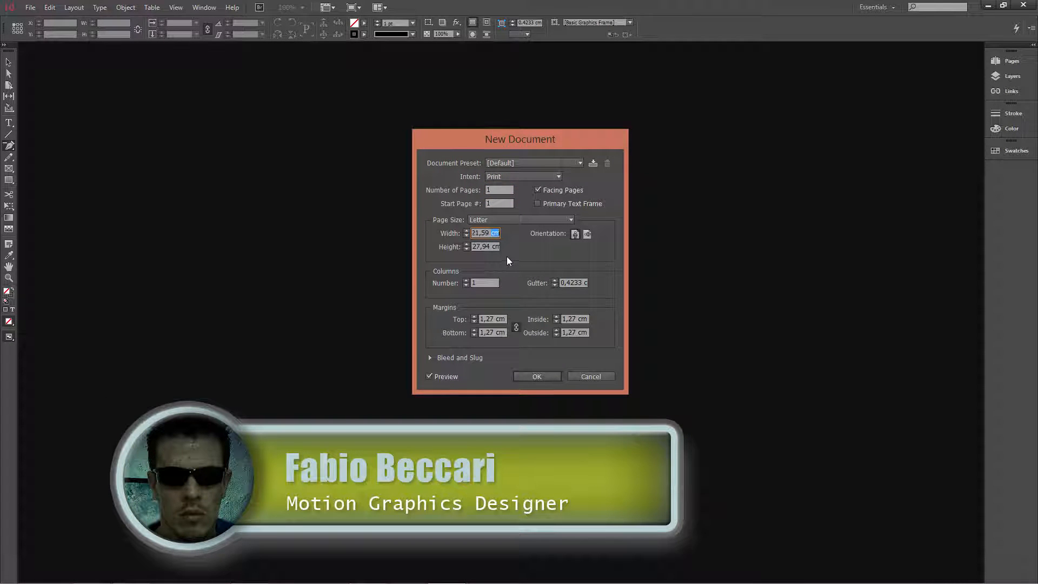
left_click_drag(547, 141, 505, 144)
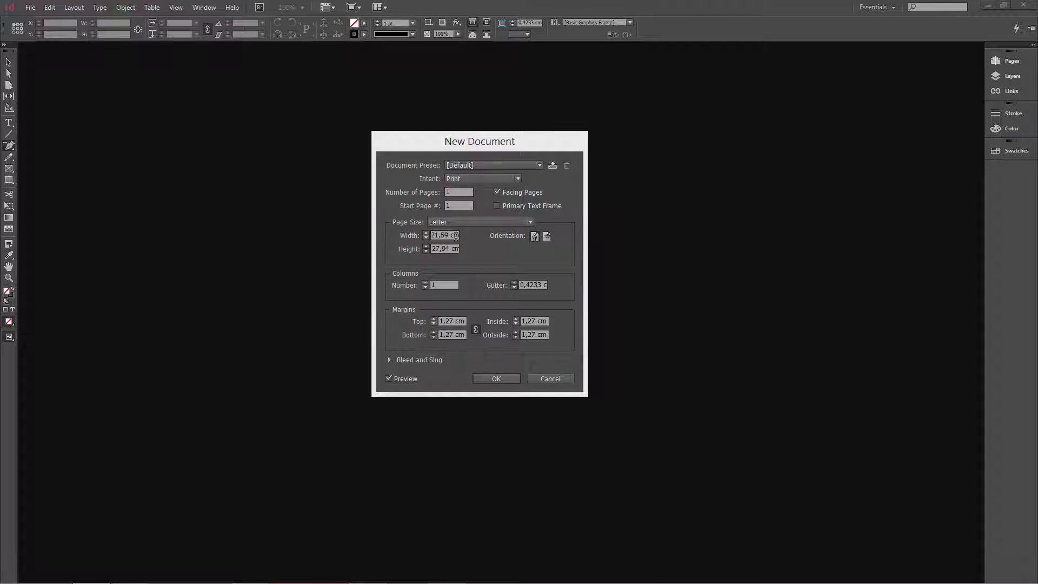
left_click_drag(451, 235, 468, 241)
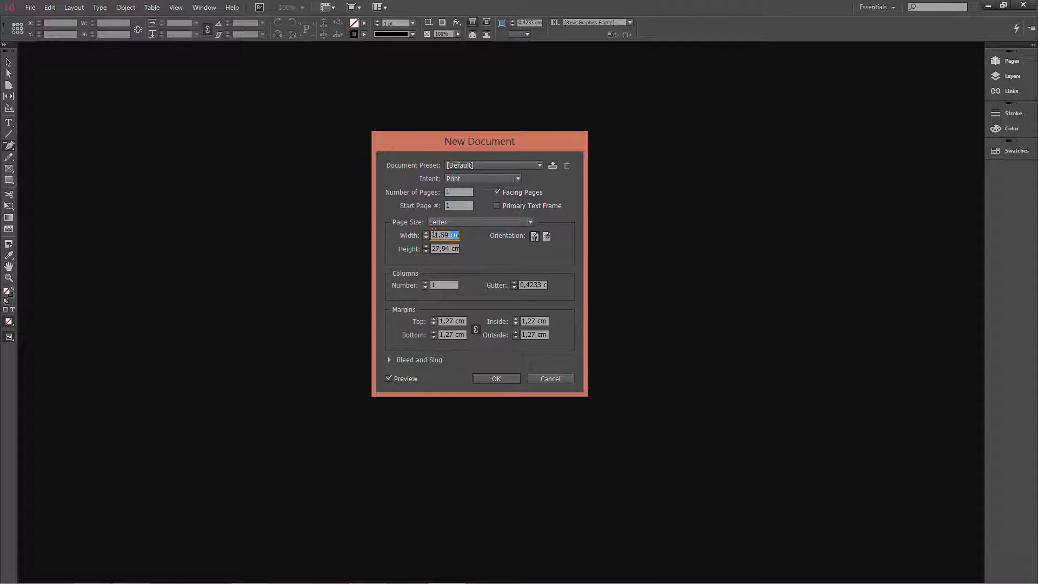
left_click_drag(432, 235, 481, 236)
left_click(543, 378)
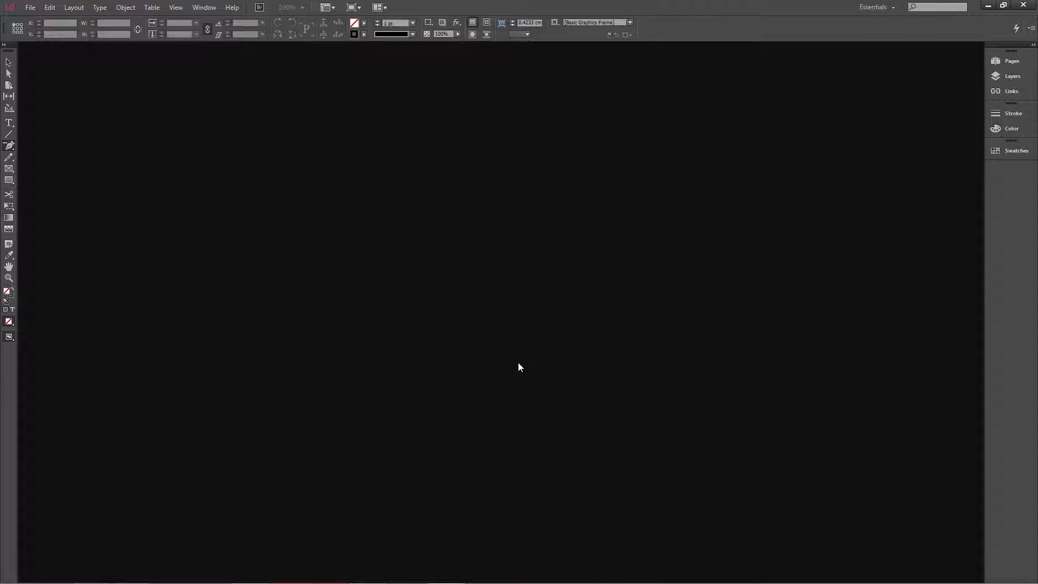
Open the Units & Increments preferences and review the unit options for the horizontal and vertical rulers.
left_click(48, 9)
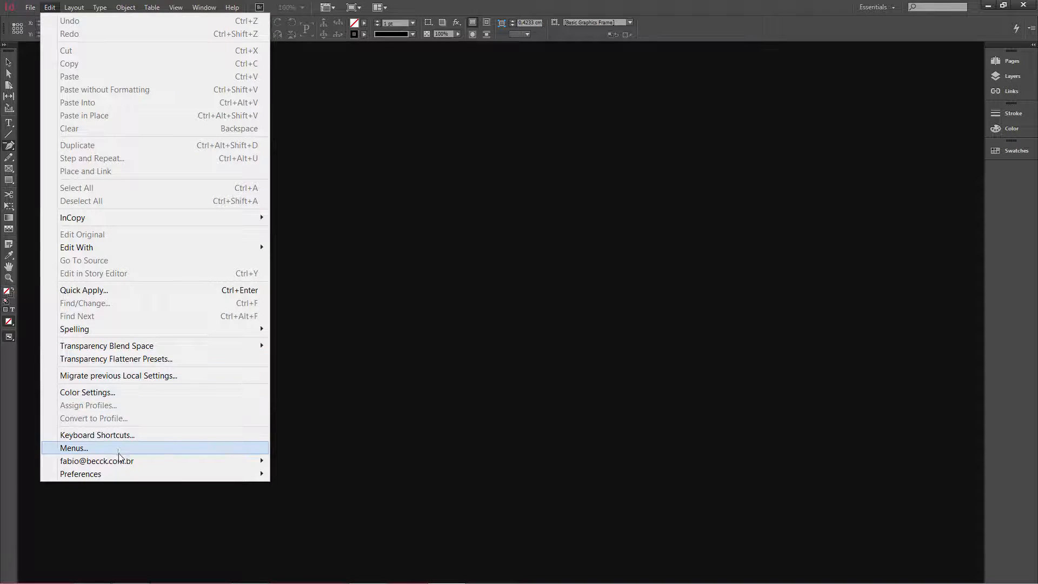
mouse_move(127, 474)
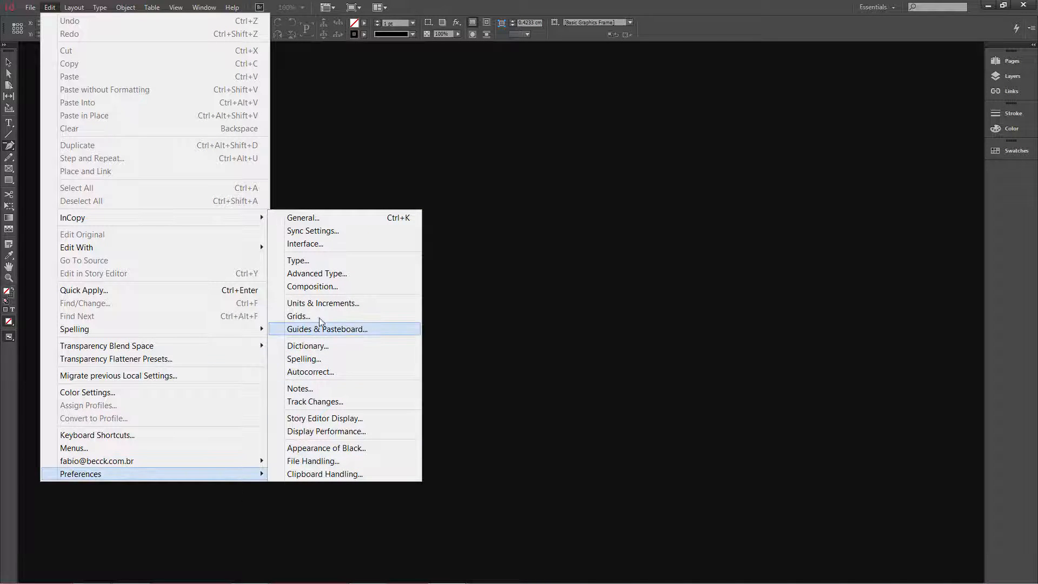
left_click(329, 302)
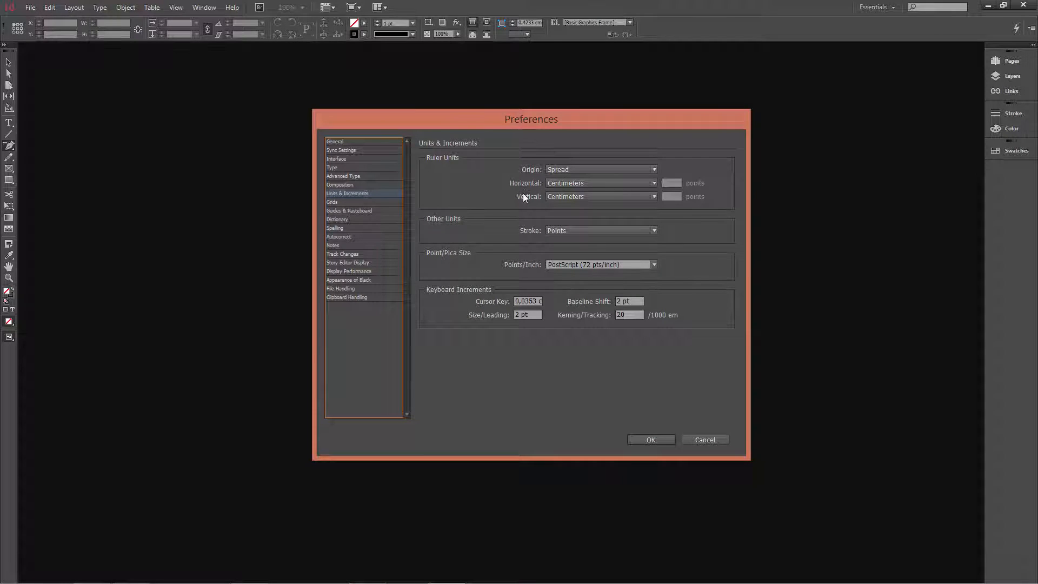
left_click(618, 185)
left_click(617, 186)
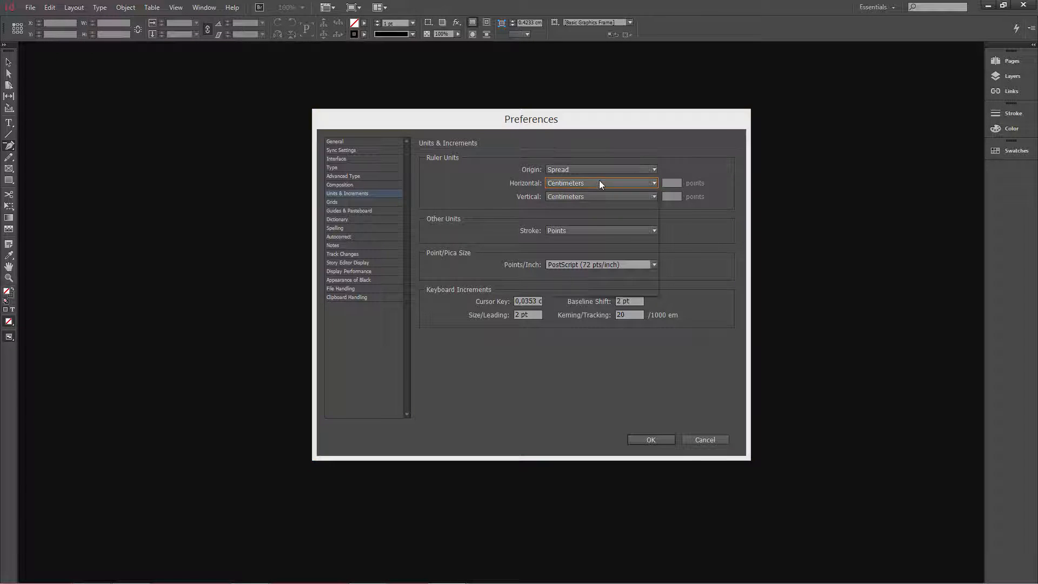
left_click(598, 183)
left_click(599, 183)
left_click(600, 197)
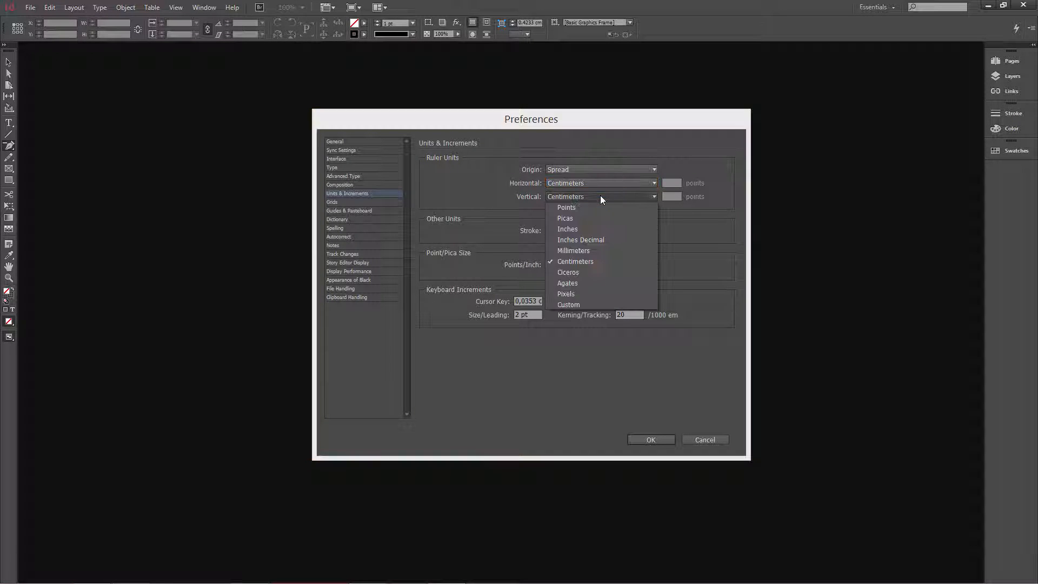
left_click(605, 182)
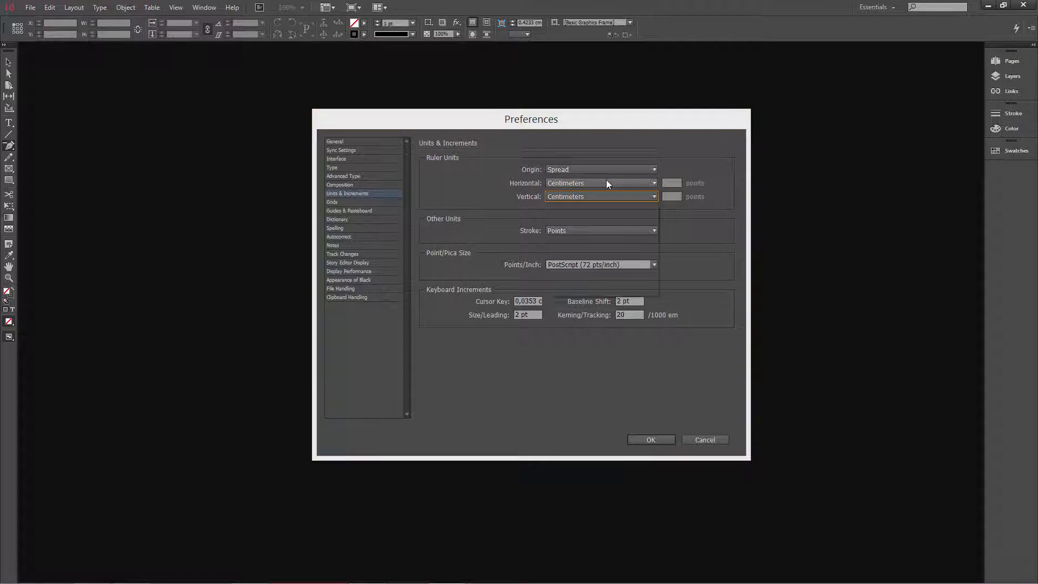
Set both the horizontal and vertical ruler units to Centimeters.
left_click(605, 180)
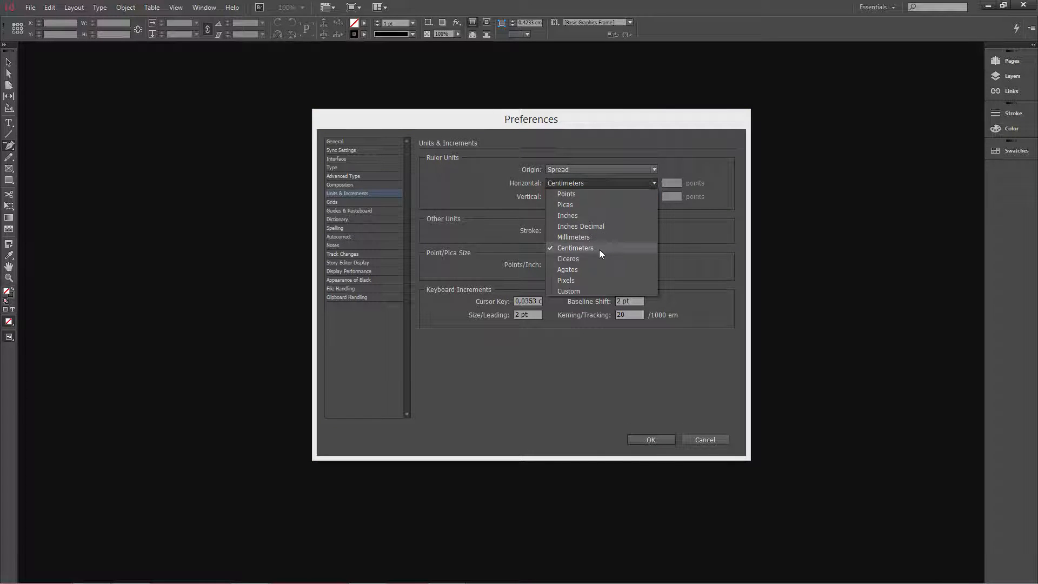
left_click(598, 248)
left_click(603, 197)
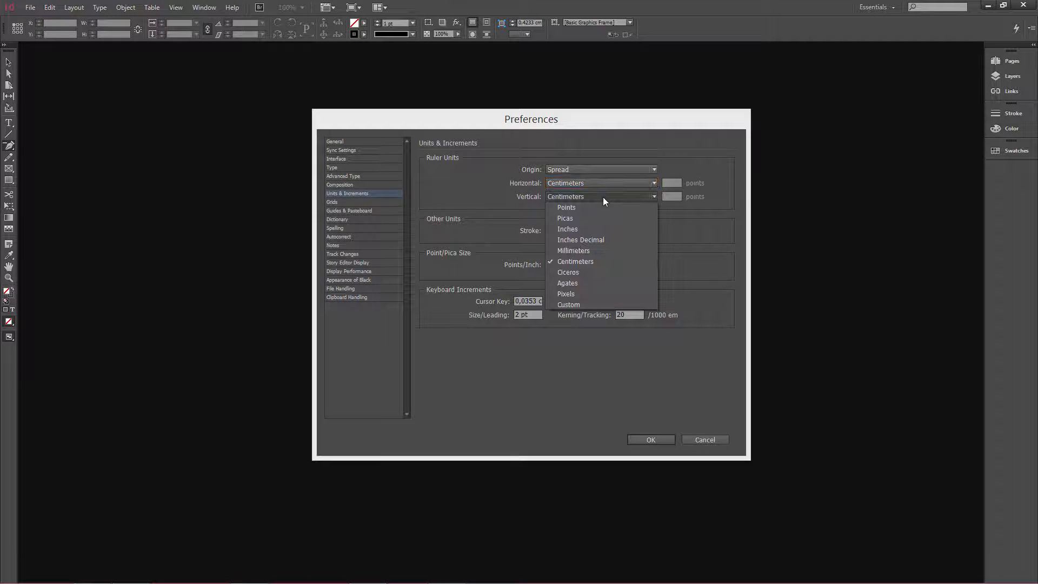
left_click(597, 261)
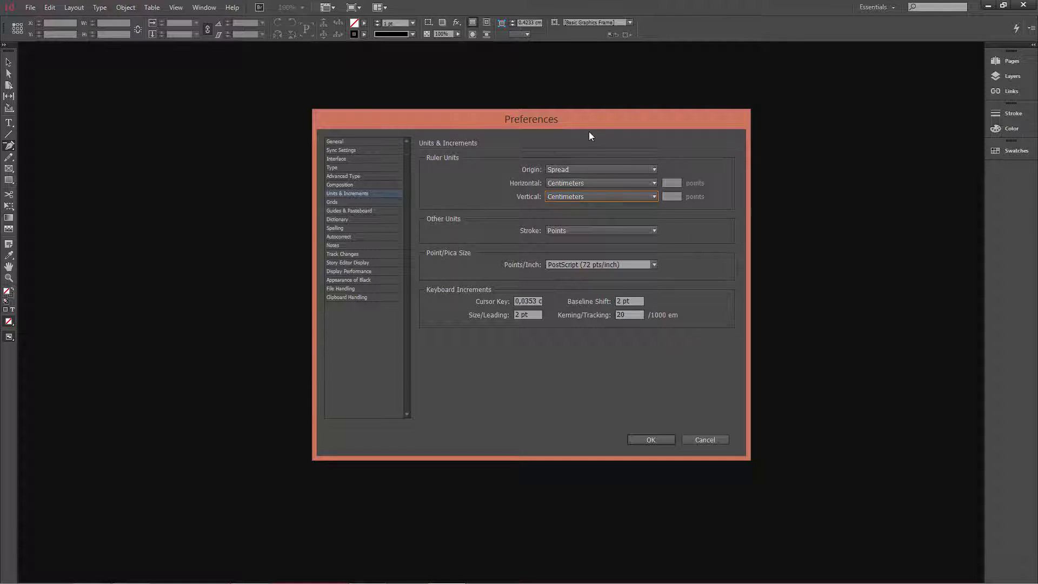
Review the horizontal ruler unit options again, choose Centimeters and apply the preferences.
left_click_drag(580, 125, 563, 132)
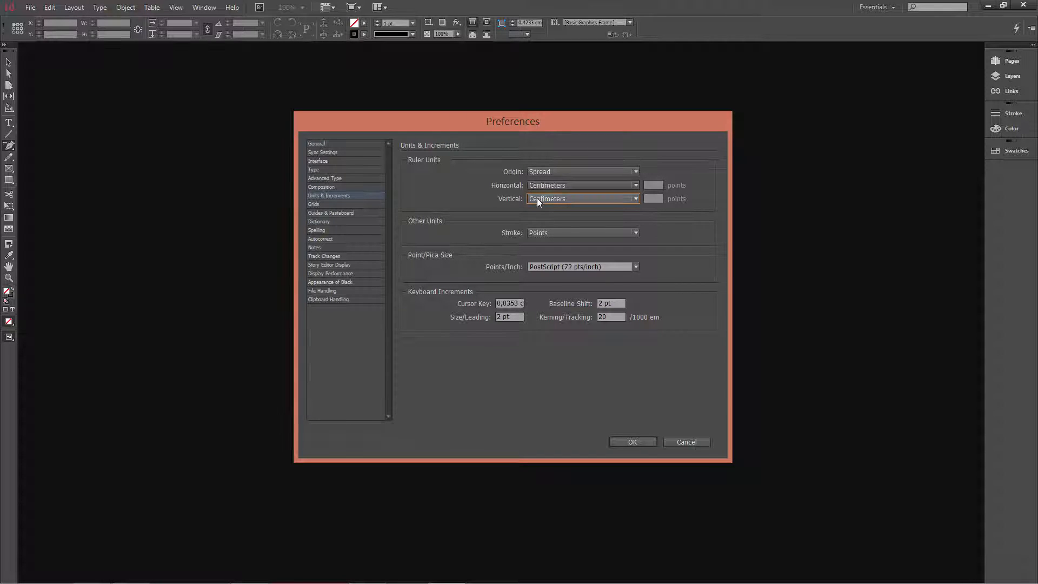
left_click(556, 186)
left_click(557, 186)
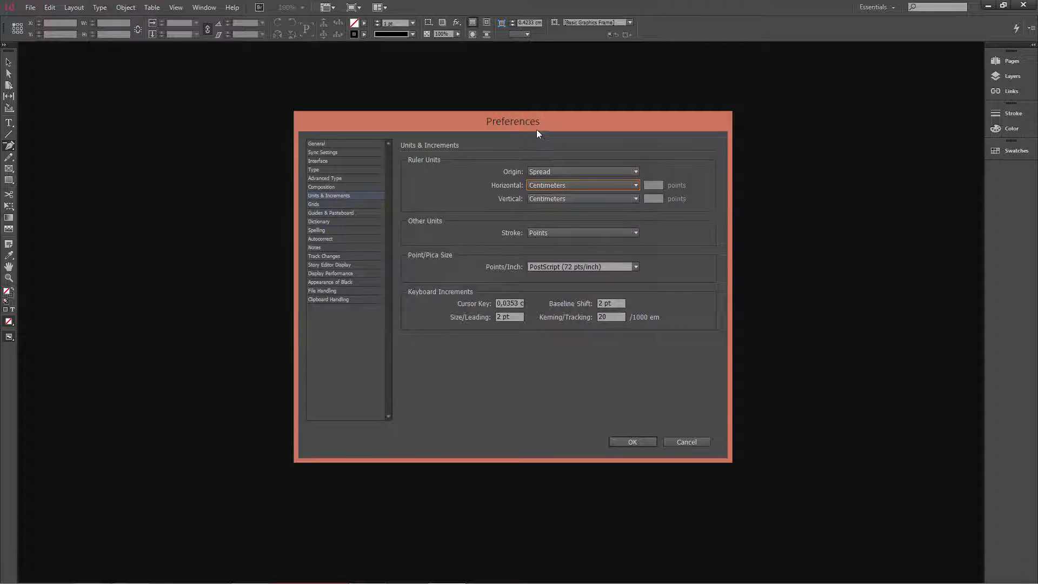
left_click_drag(536, 129, 501, 125)
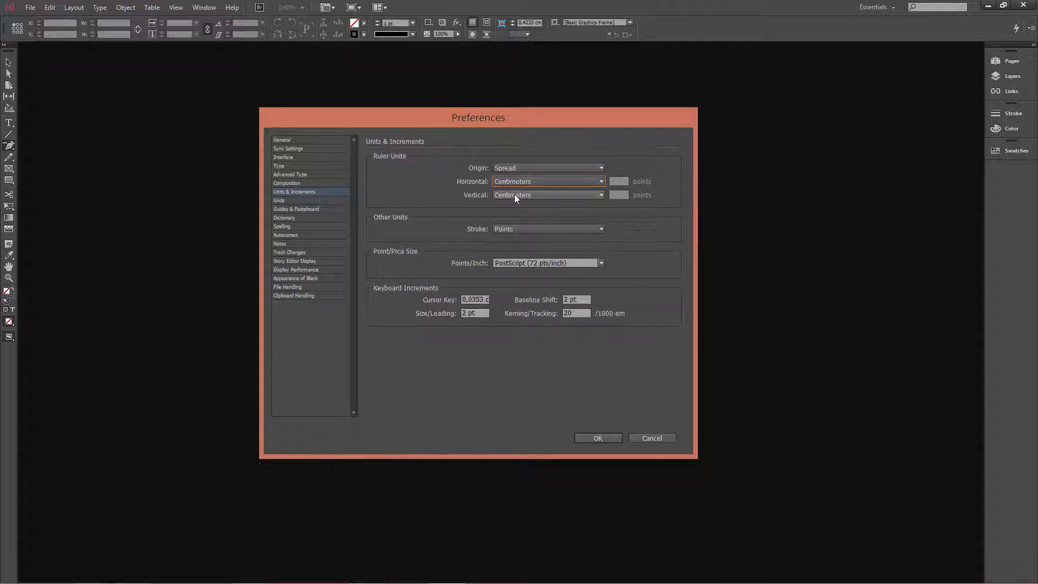
left_click(528, 182)
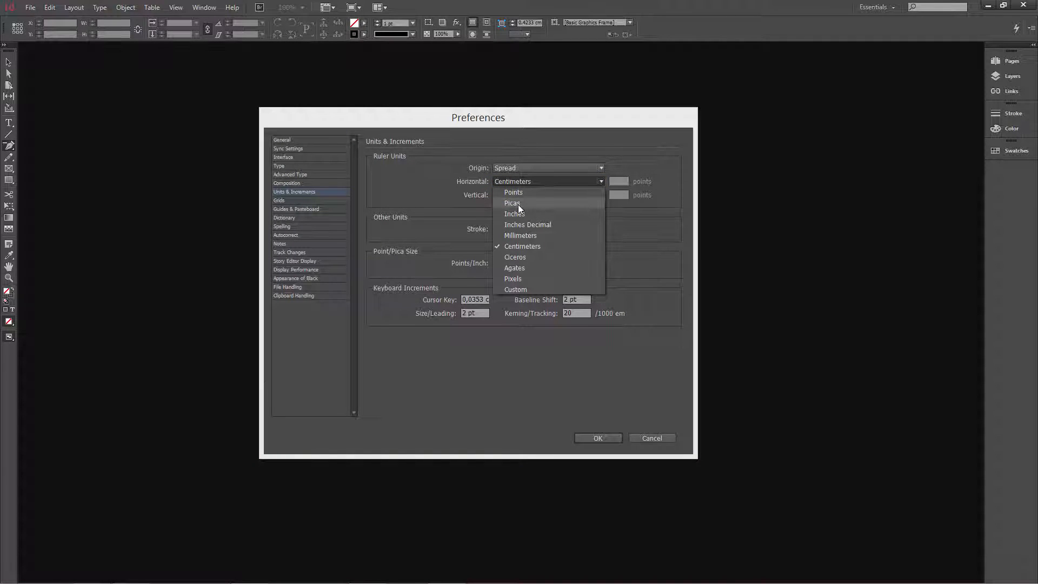
left_click(522, 247)
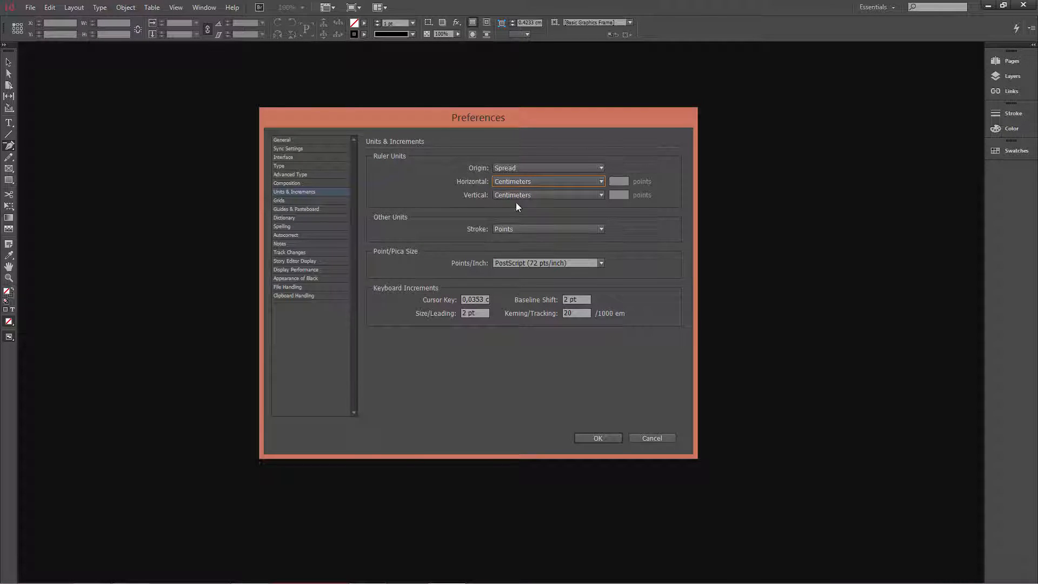
left_click(591, 439)
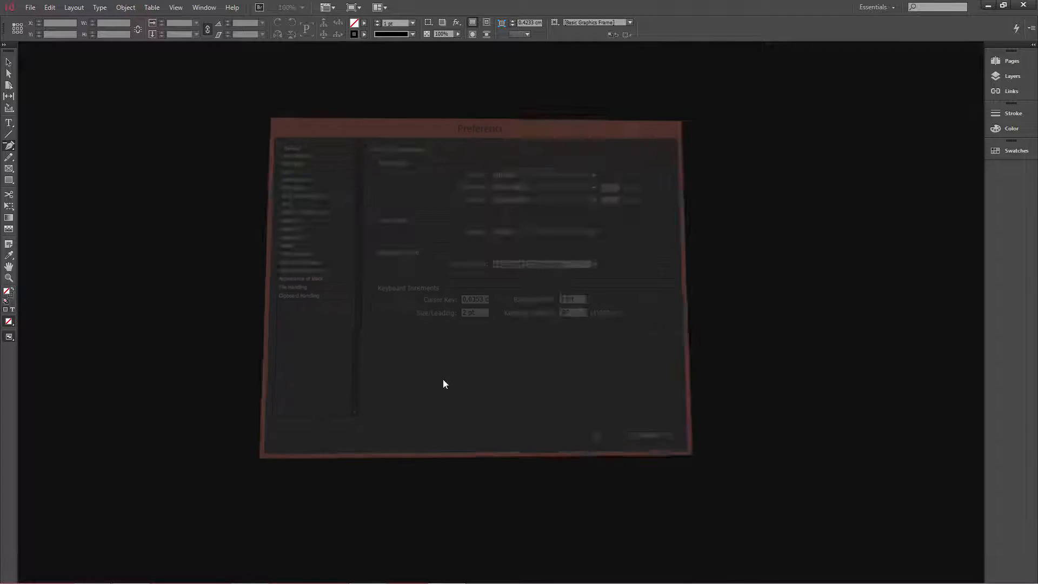
Start a new document, expand its Bleed and Slug settings and move the dialog clear of the page preview.
left_click(33, 9)
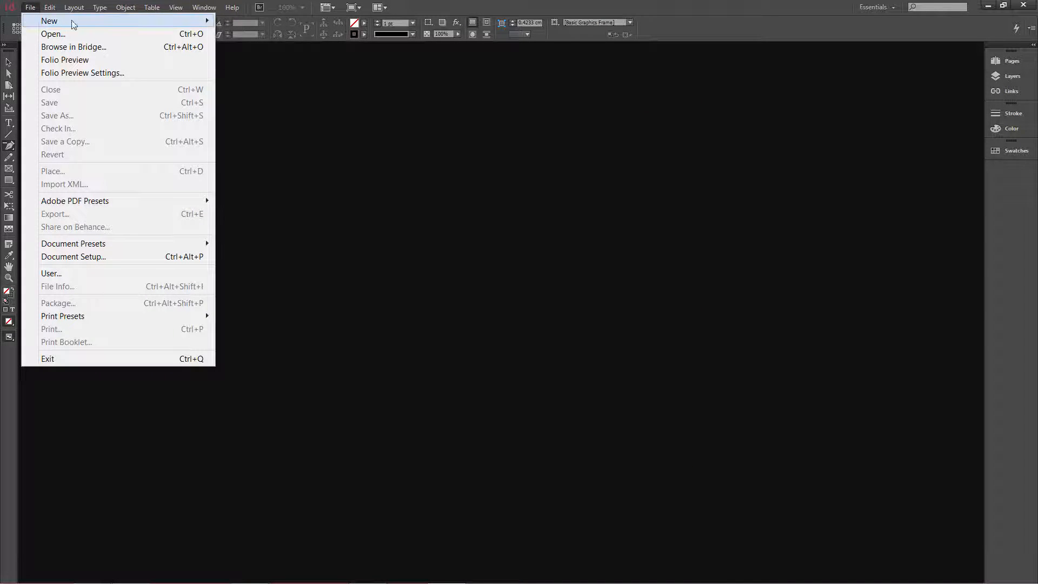
mouse_move(108, 20)
left_click(248, 21)
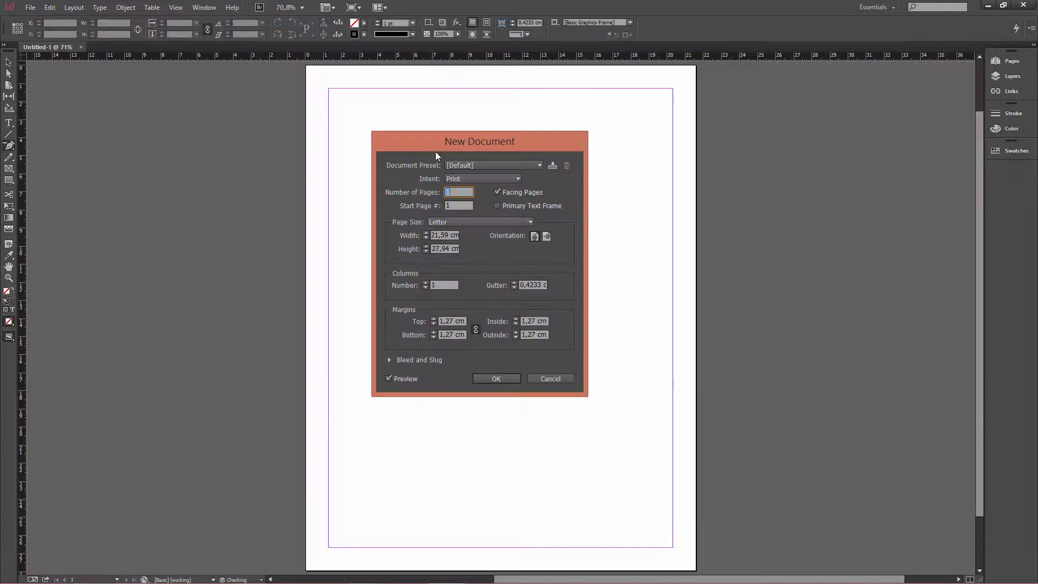
left_click_drag(449, 141, 485, 146)
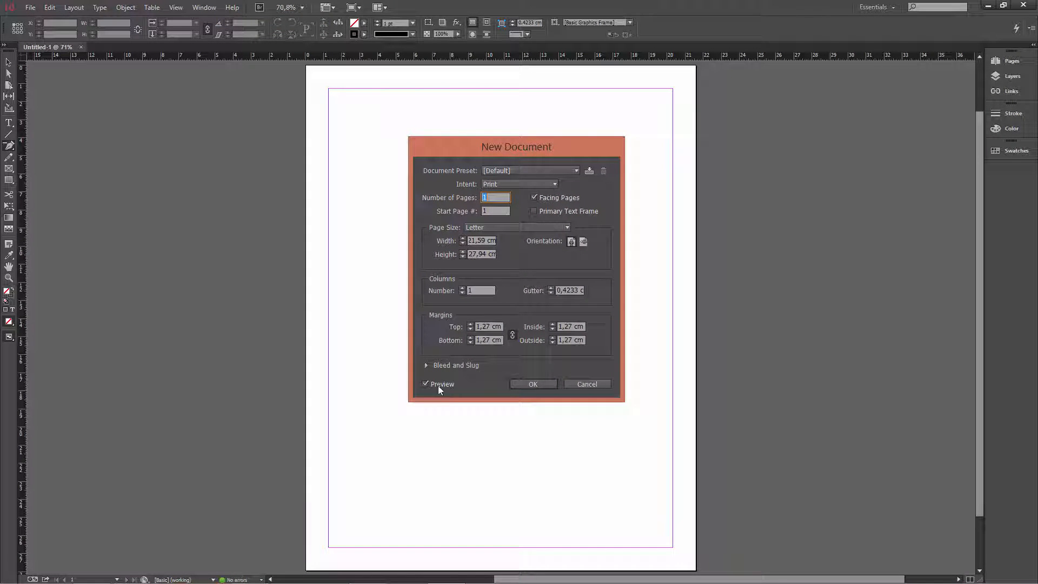
left_click(426, 365)
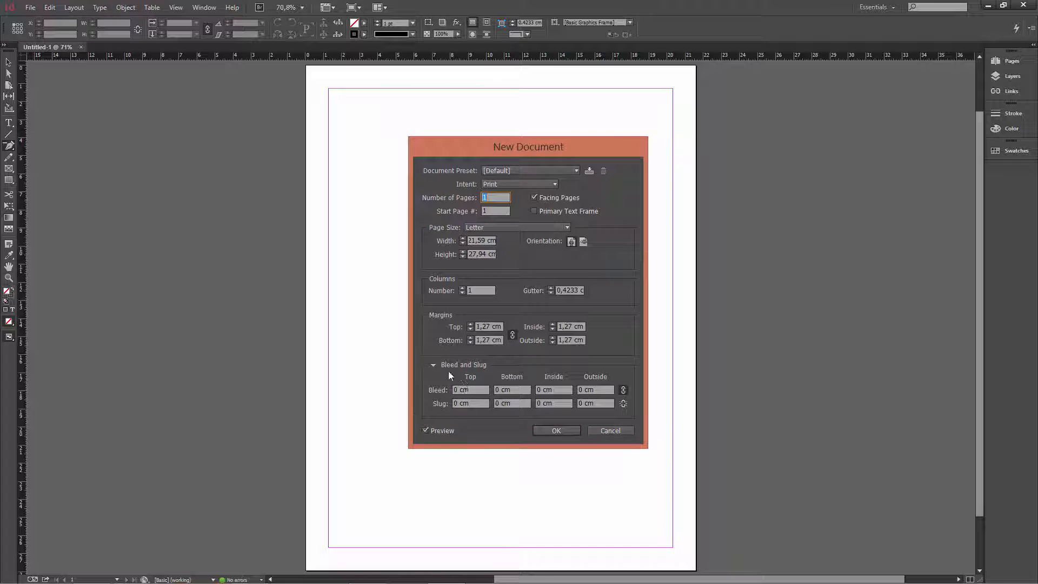
left_click_drag(542, 151, 835, 119)
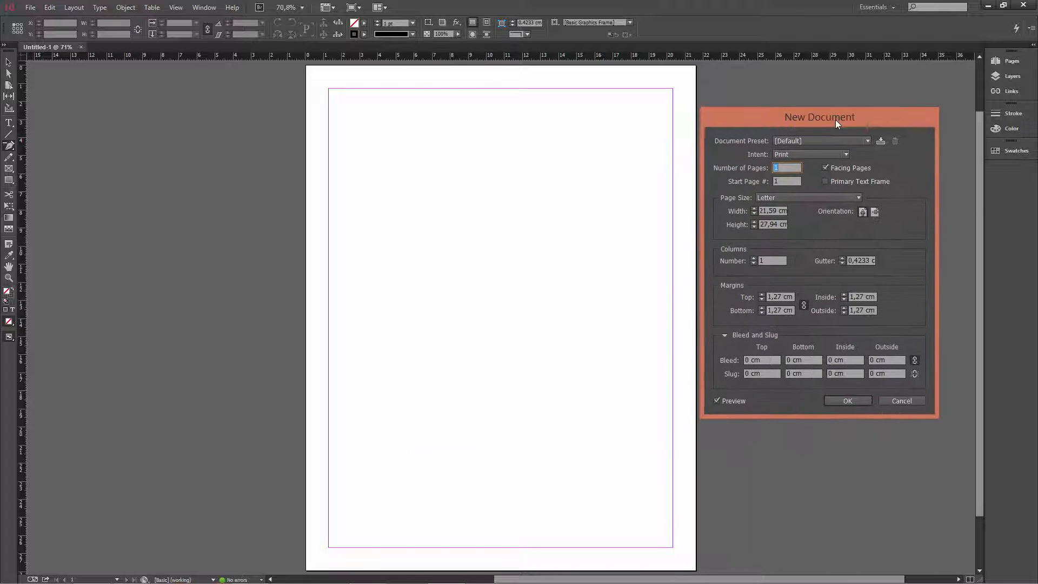
Go through the document's top, bottom, inside and outside bleed values.
triple_click(766, 357)
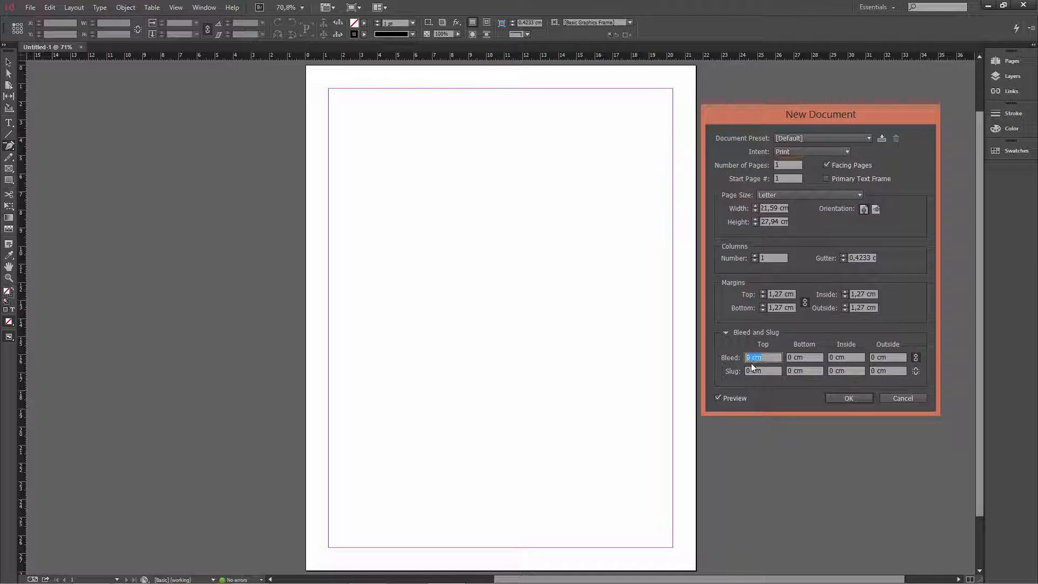
triple_click(805, 357)
triple_click(842, 358)
key("Tab")
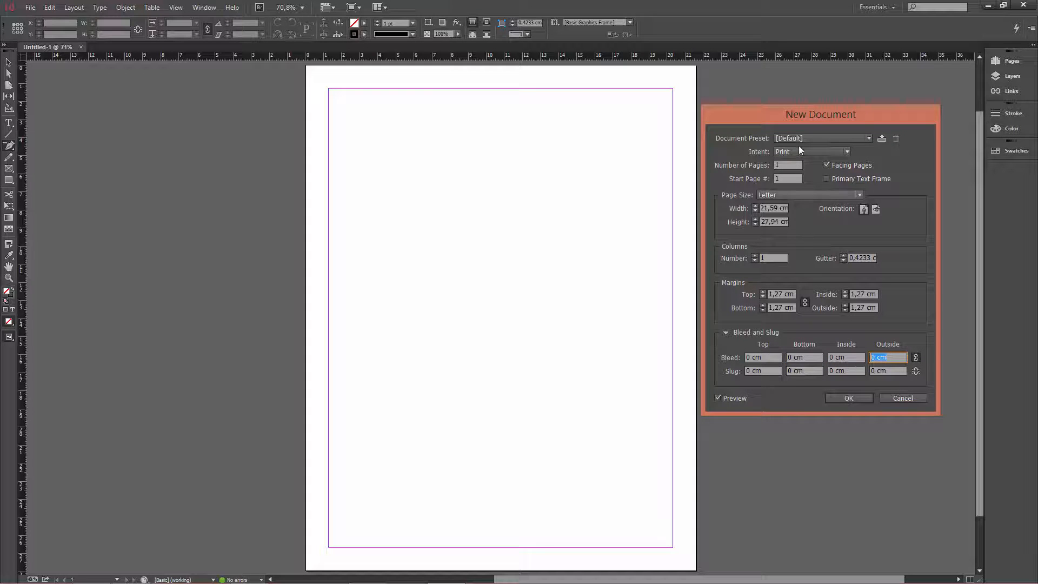
Review the new document's intent options and keep Print.
left_click_drag(796, 115, 794, 111)
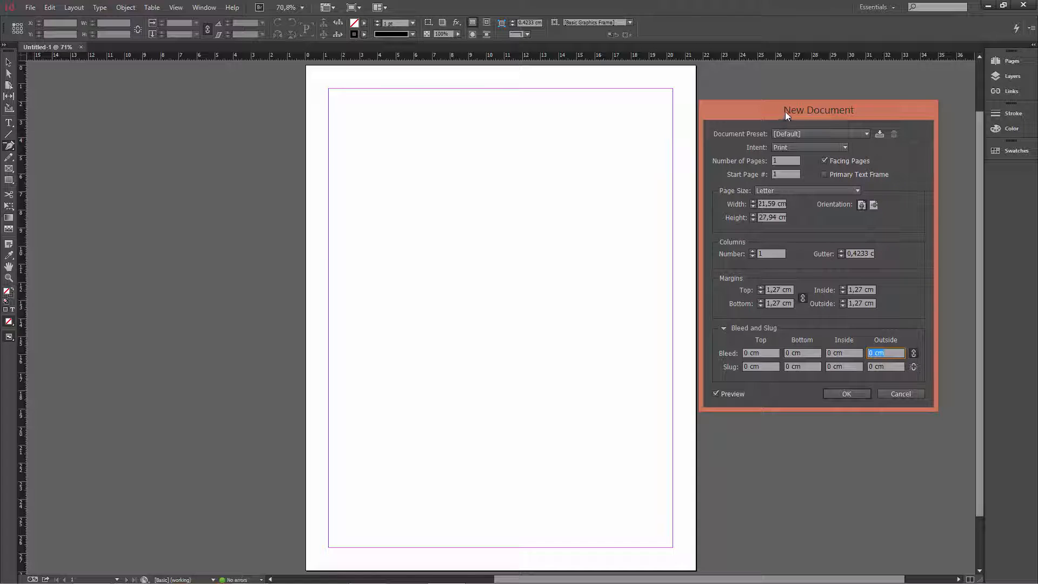
left_click_drag(785, 112, 785, 107)
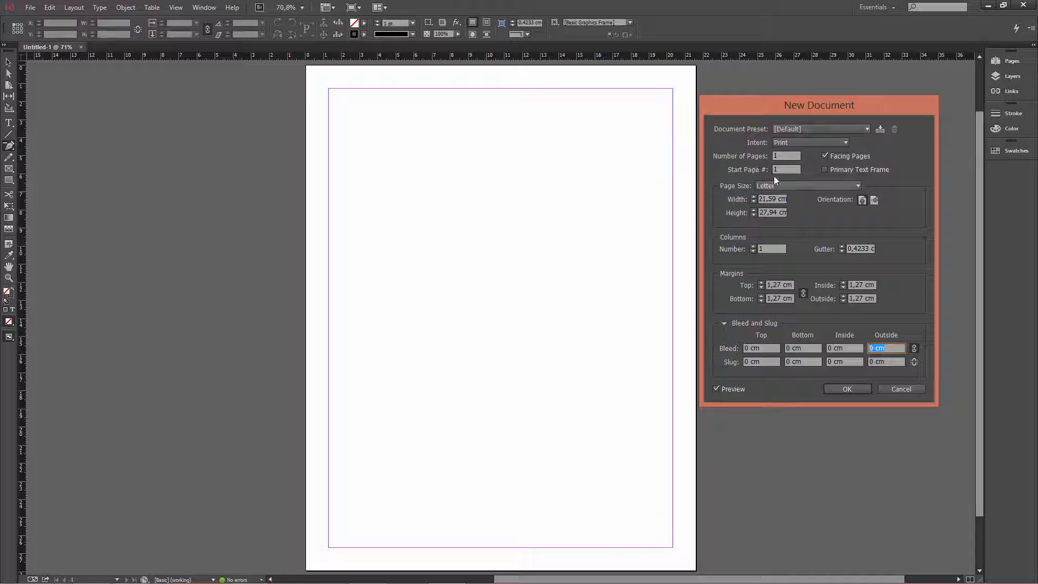
left_click(815, 144)
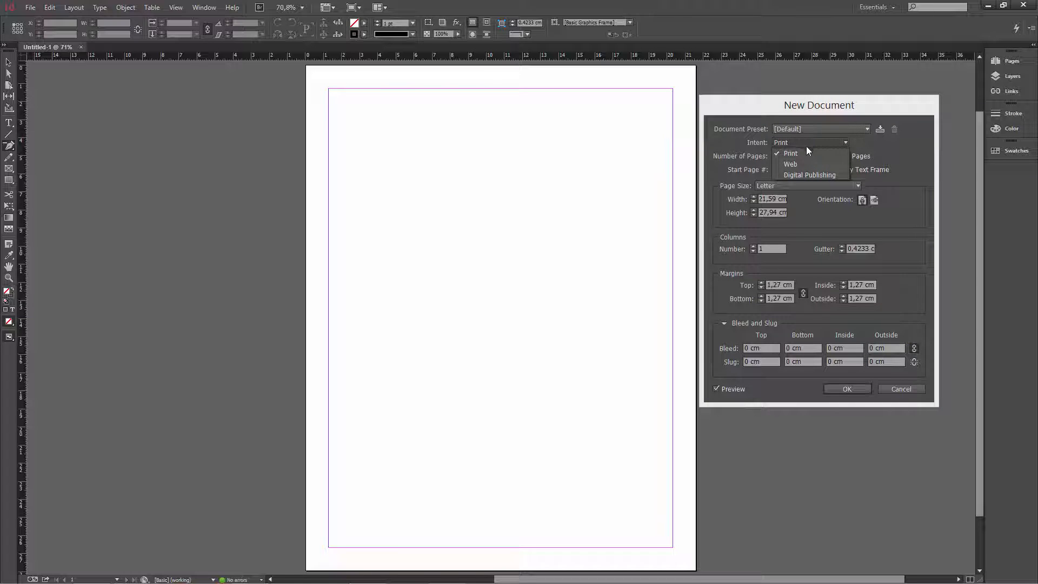
left_click(806, 146)
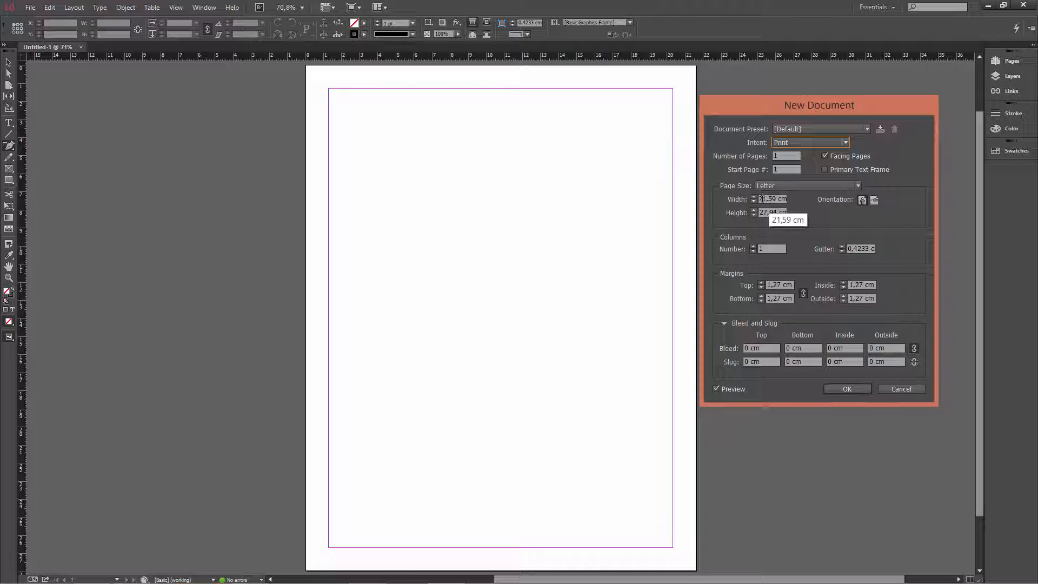
Keep the Letter page in portrait orientation, check the dialog against the page preview and create the document.
left_click_drag(785, 199, 758, 199)
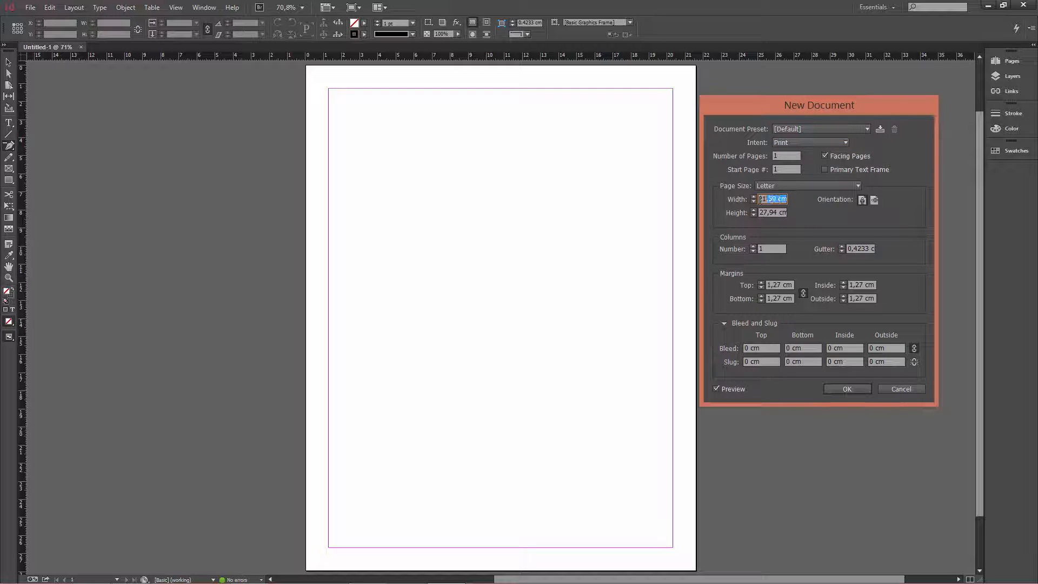
left_click(861, 202)
left_click_drag(819, 106, 803, 94)
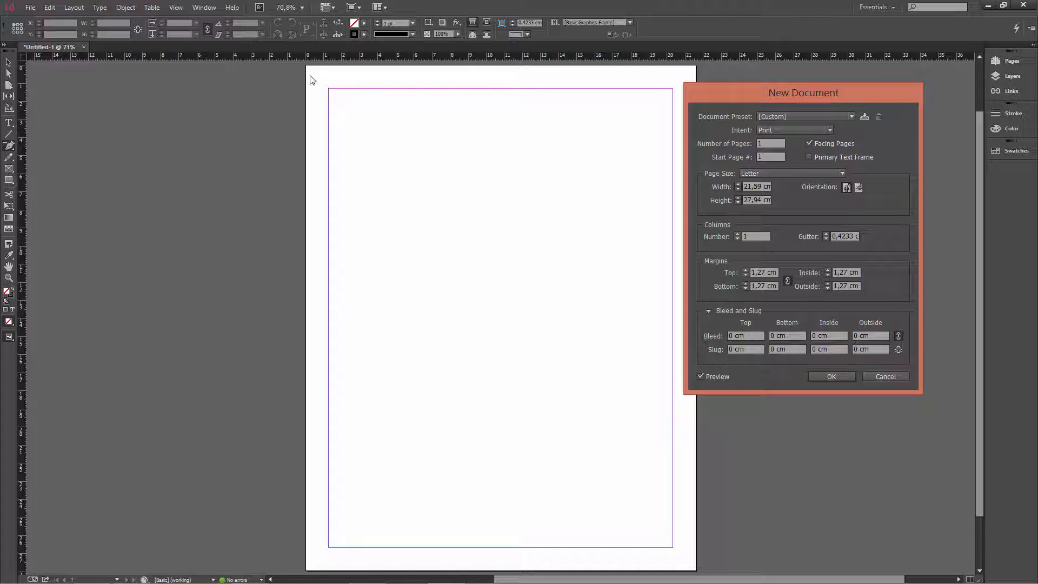
left_click_drag(723, 89, 774, 91)
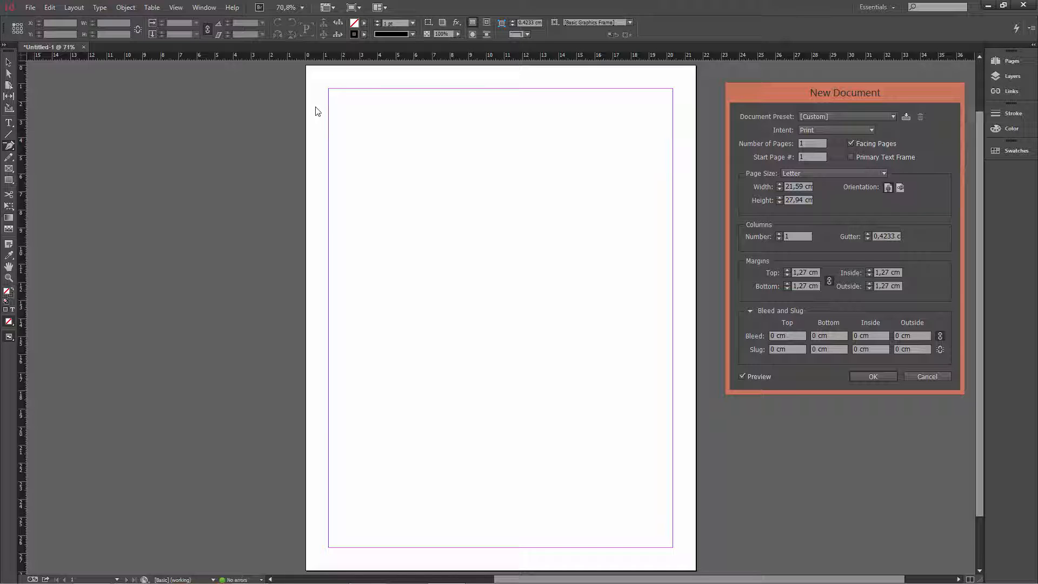
left_click_drag(743, 99, 589, 114)
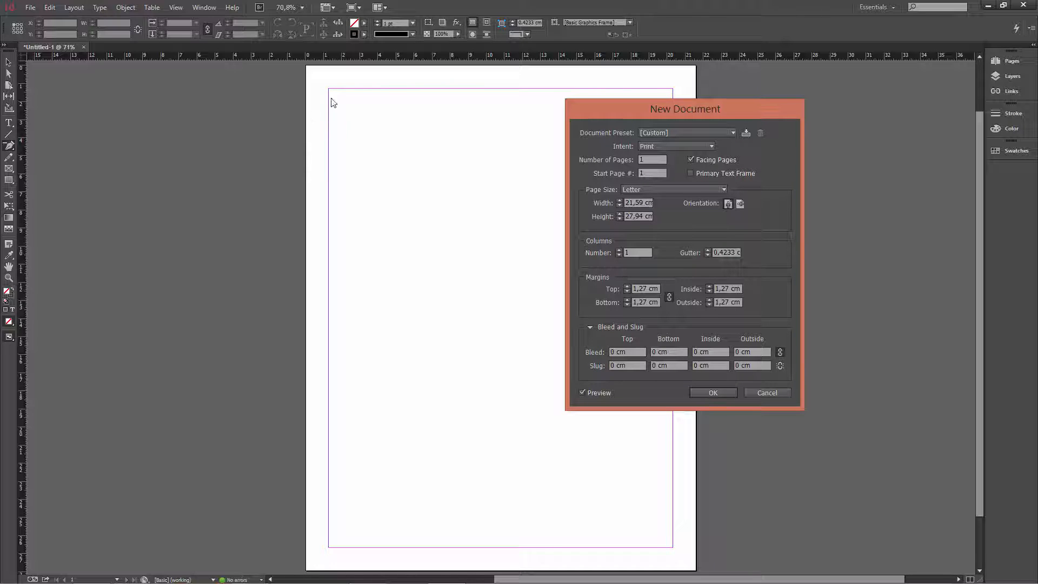
left_click_drag(599, 108, 738, 113)
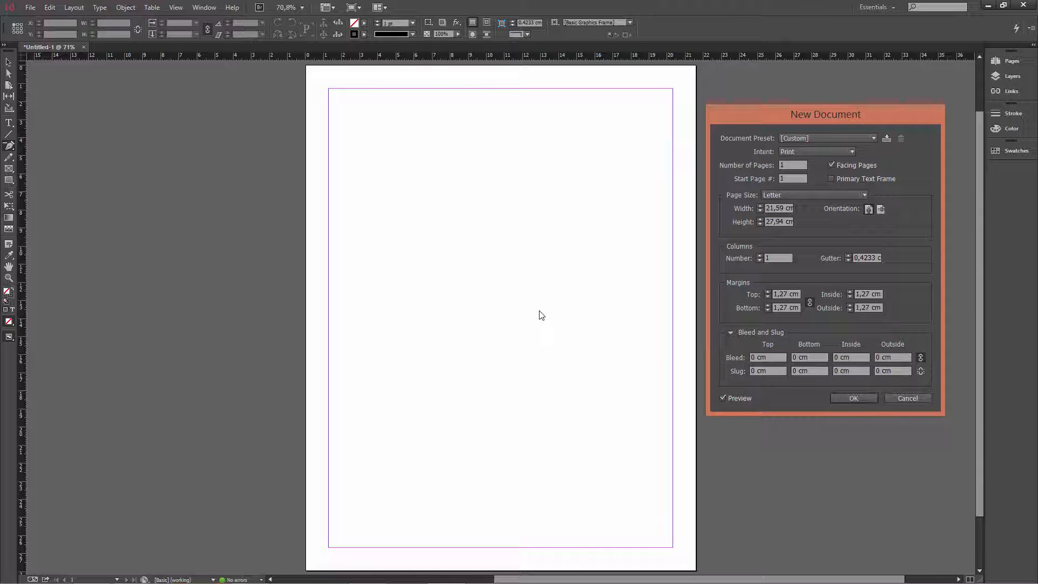
left_click(859, 397)
left_click(845, 400)
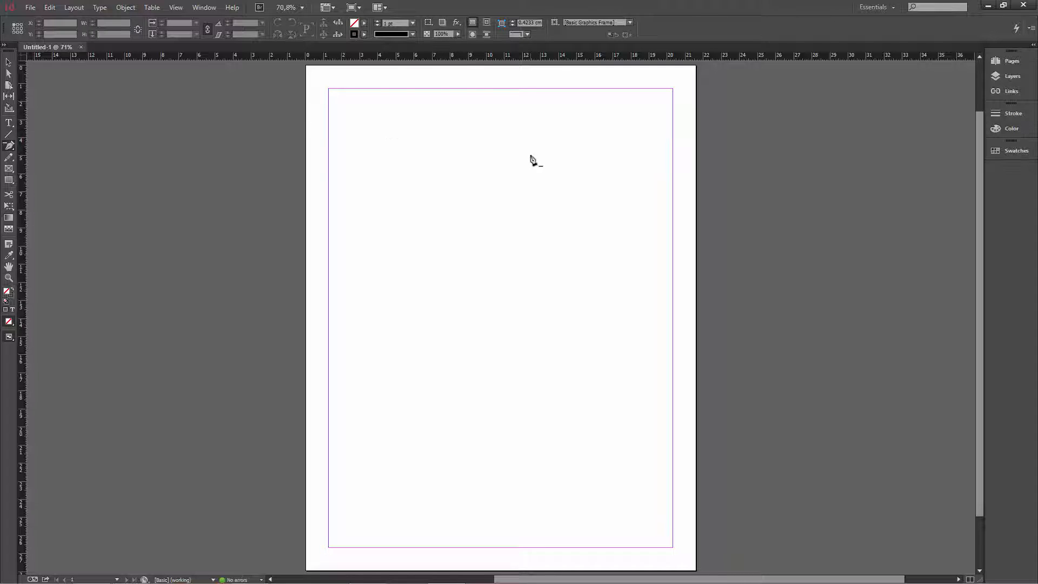
Place the Moda Word document in a text frame that fills the page area within the margins.
left_click(30, 8)
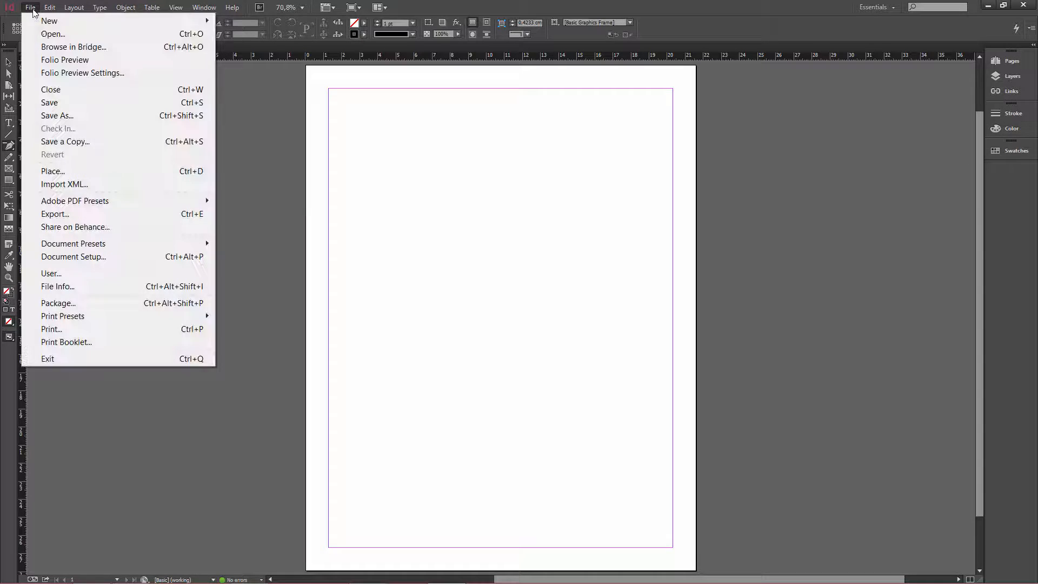
left_click(68, 175)
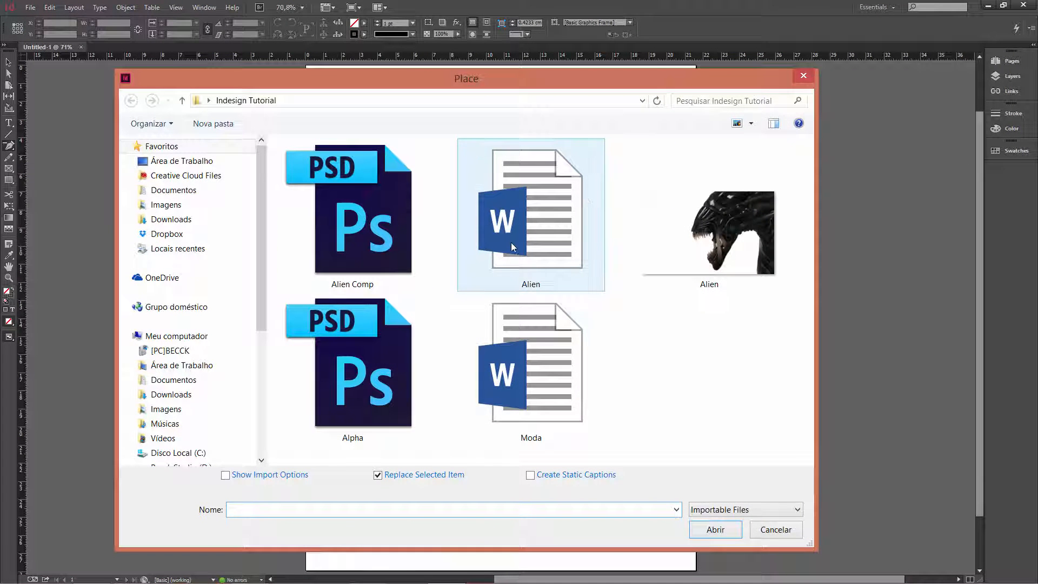
left_click(527, 386)
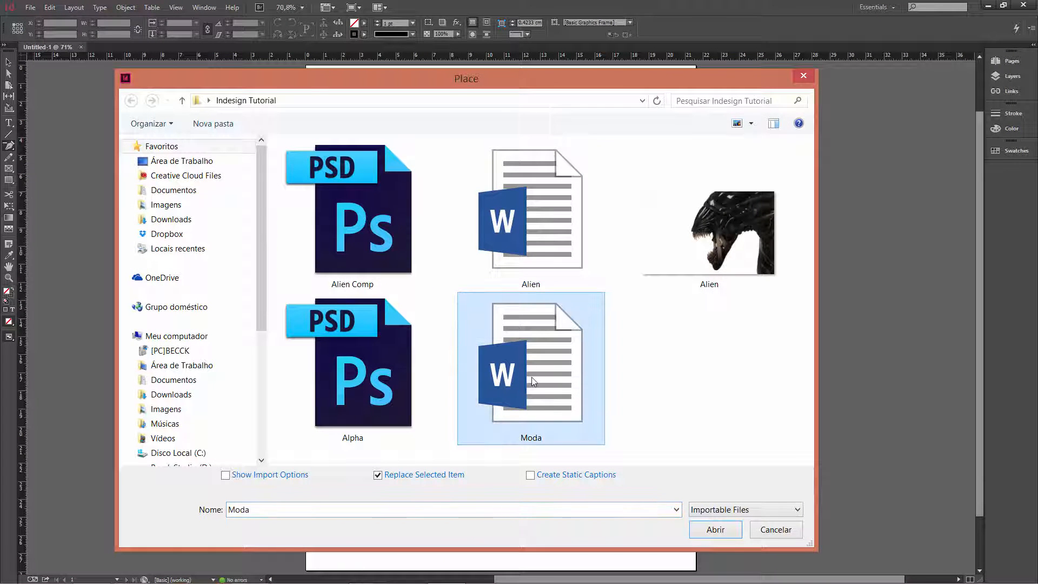
double_click(530, 377)
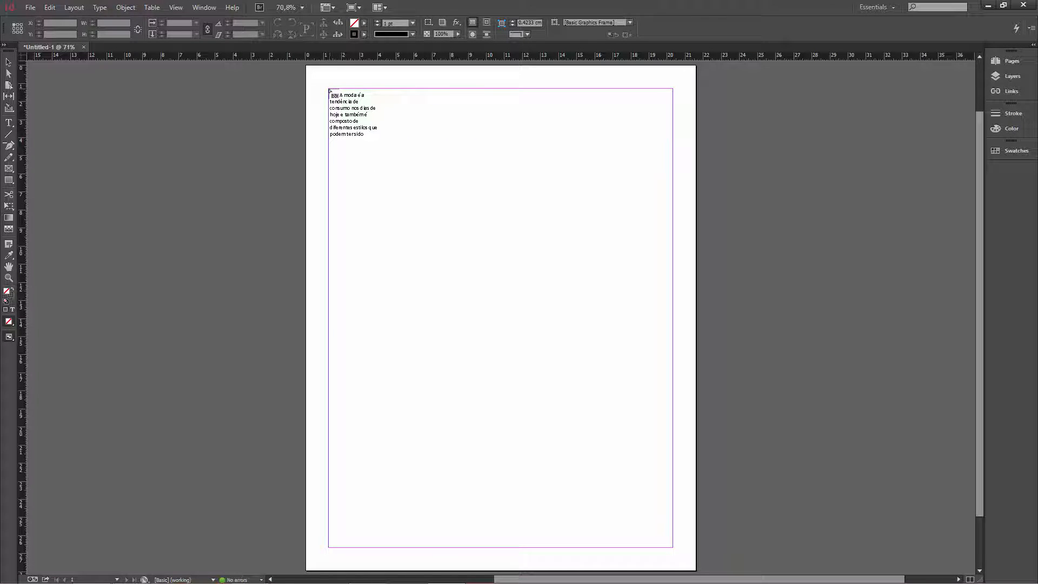
left_click_drag(329, 89, 673, 547)
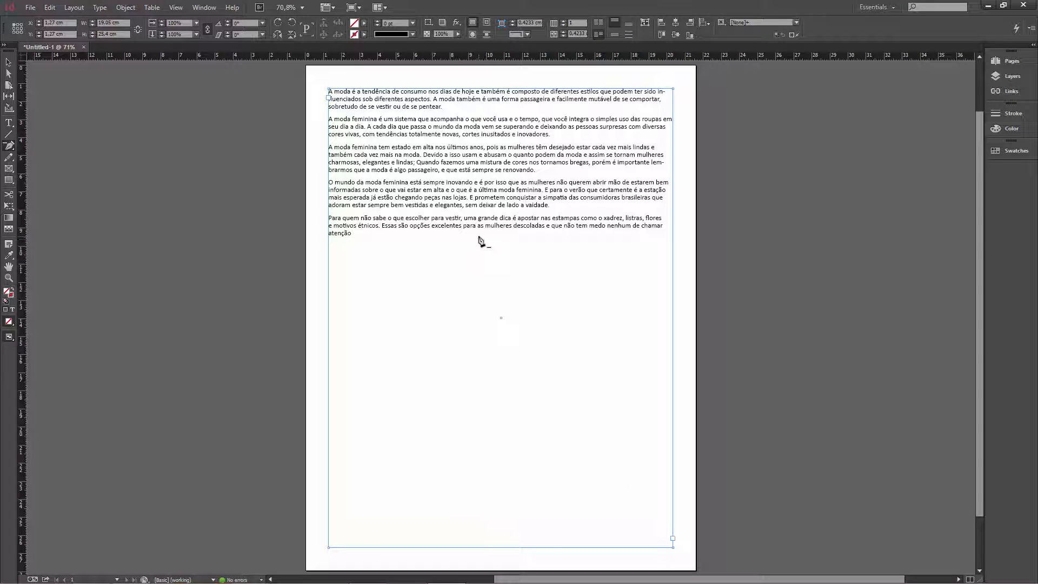
Select all the placed text and increase its font size to 16 pt.
left_click(9, 123)
key("Escape")
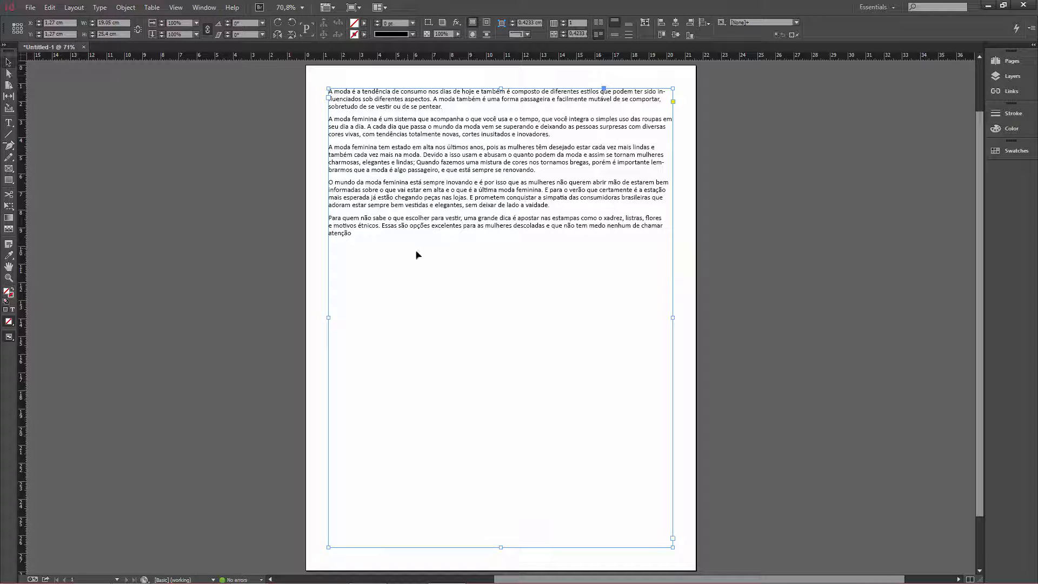
double_click(404, 226)
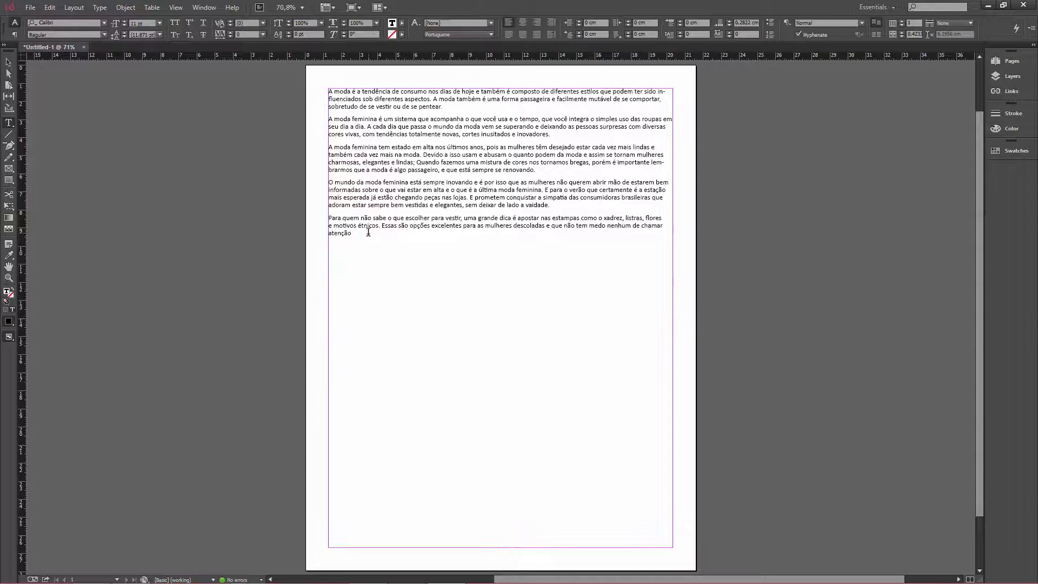
left_click_drag(368, 232, 272, 87)
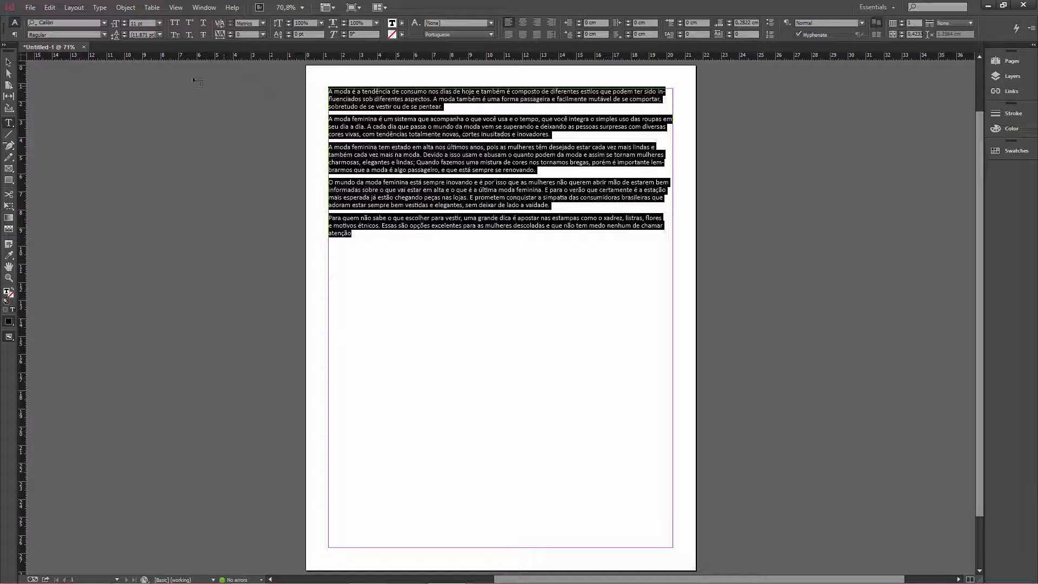
left_click(123, 20)
left_click(123, 20)
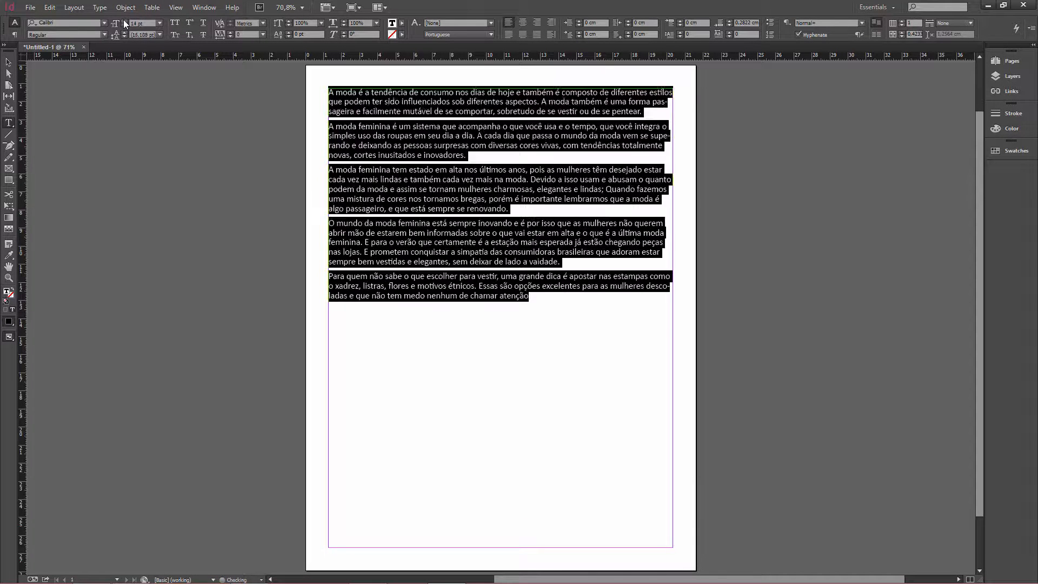
left_click(123, 20)
left_click(123, 20)
left_click(124, 20)
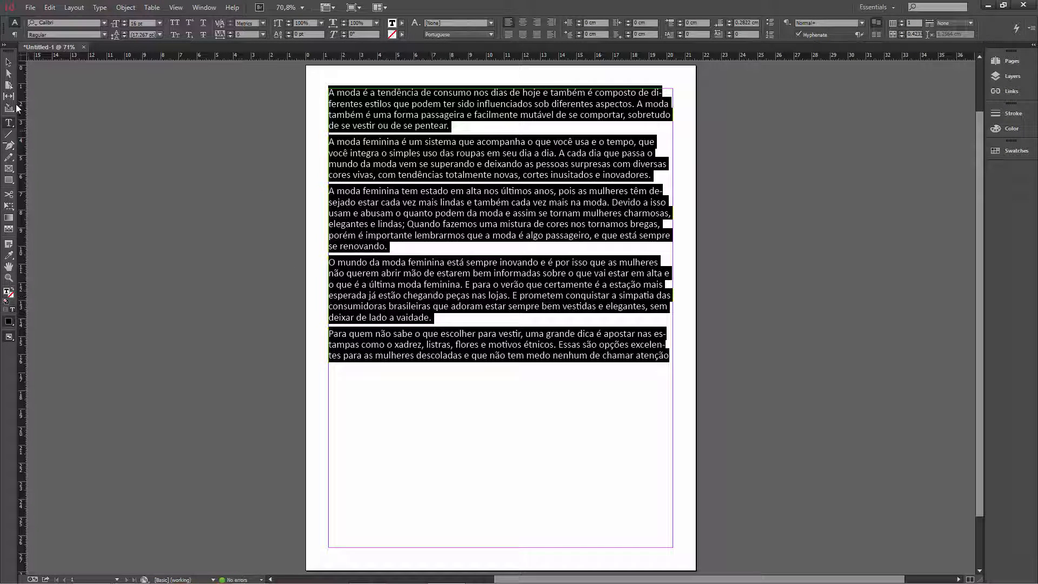
left_click(8, 62)
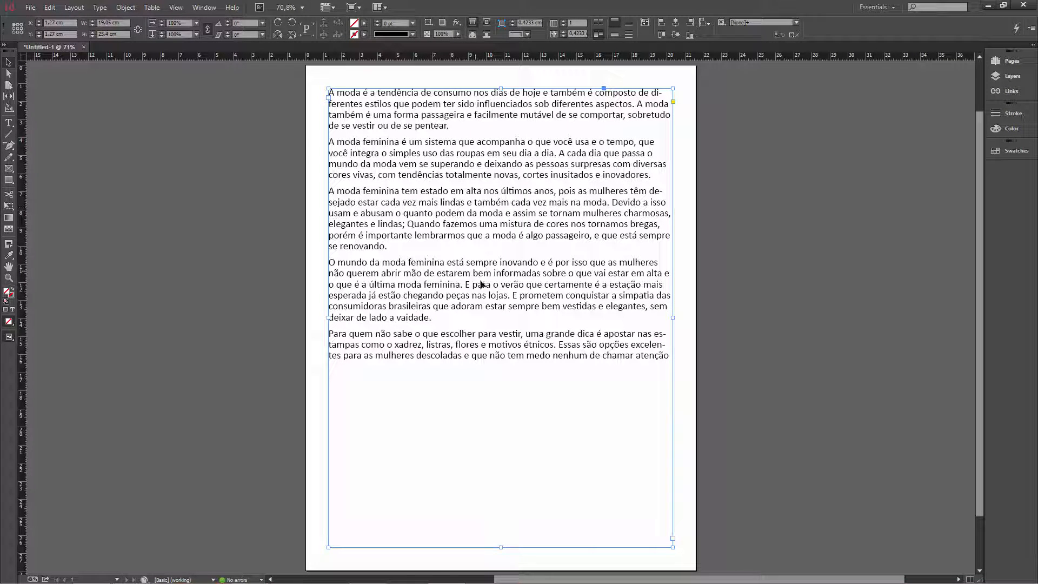
Try the whole text in two and three columns, return it to one column and leave text editing.
double_click(465, 344)
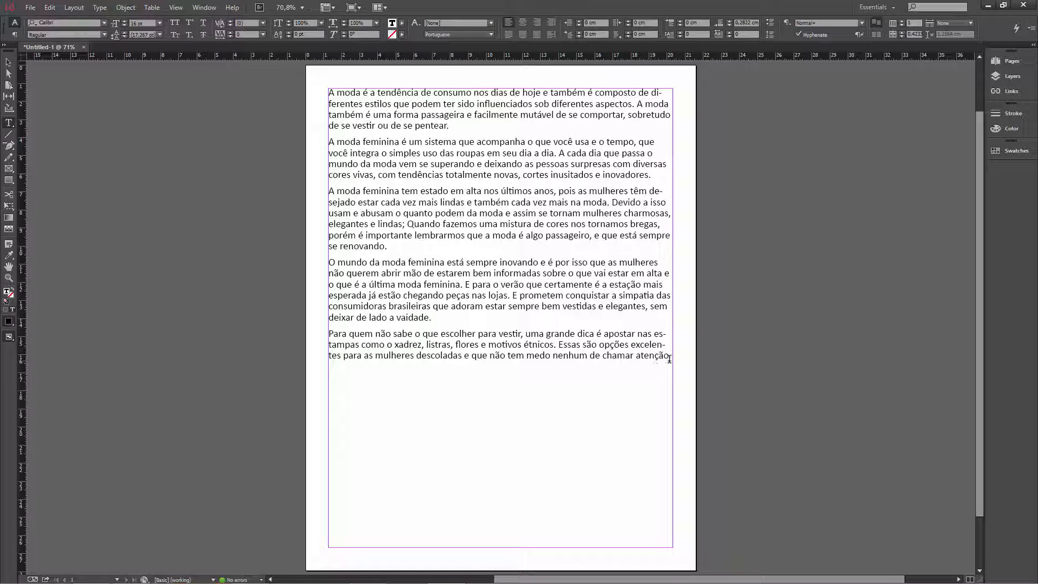
left_click_drag(669, 359, 319, 72)
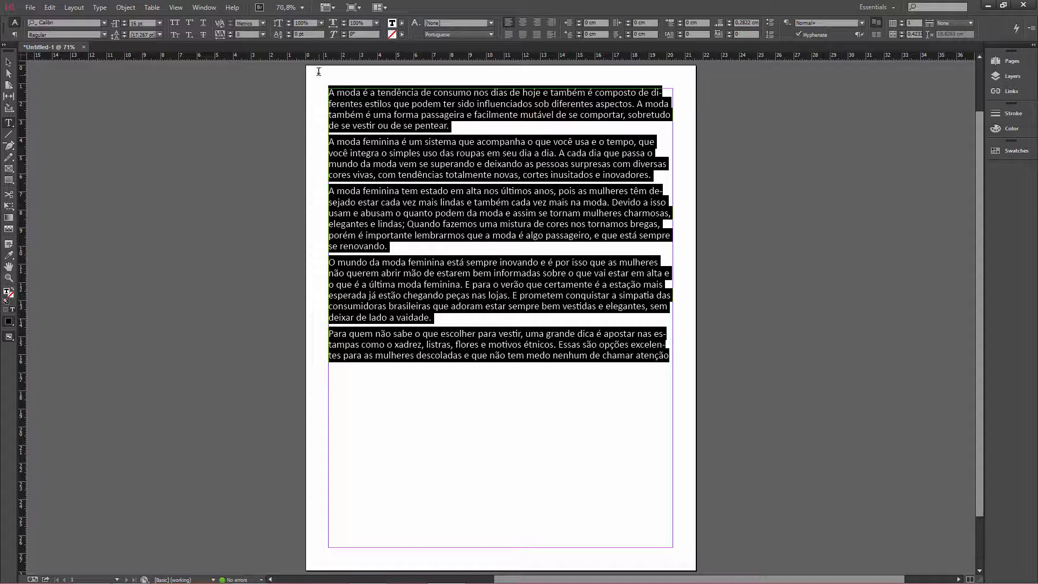
left_click(900, 21)
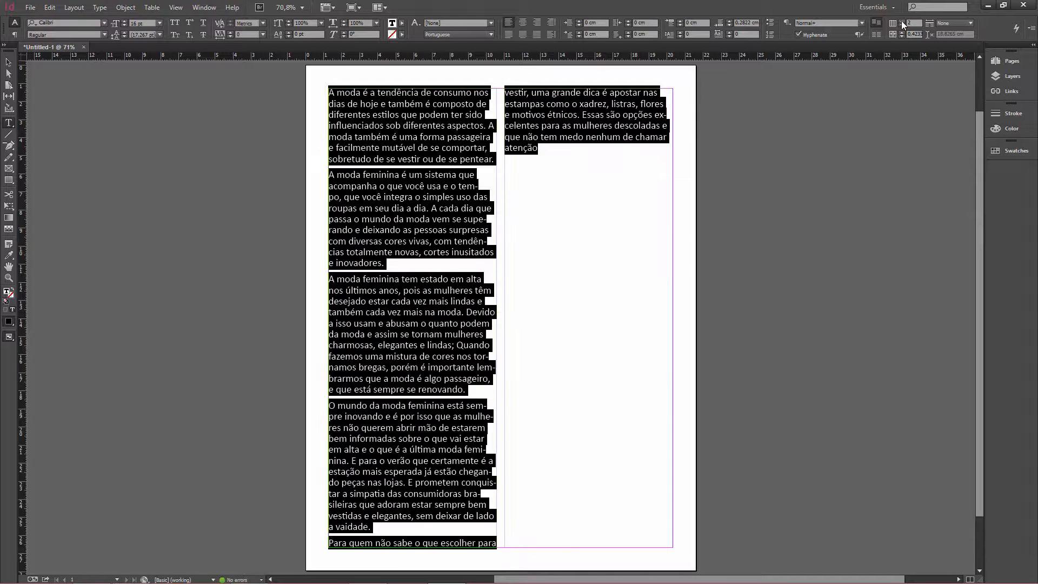
left_click(901, 21)
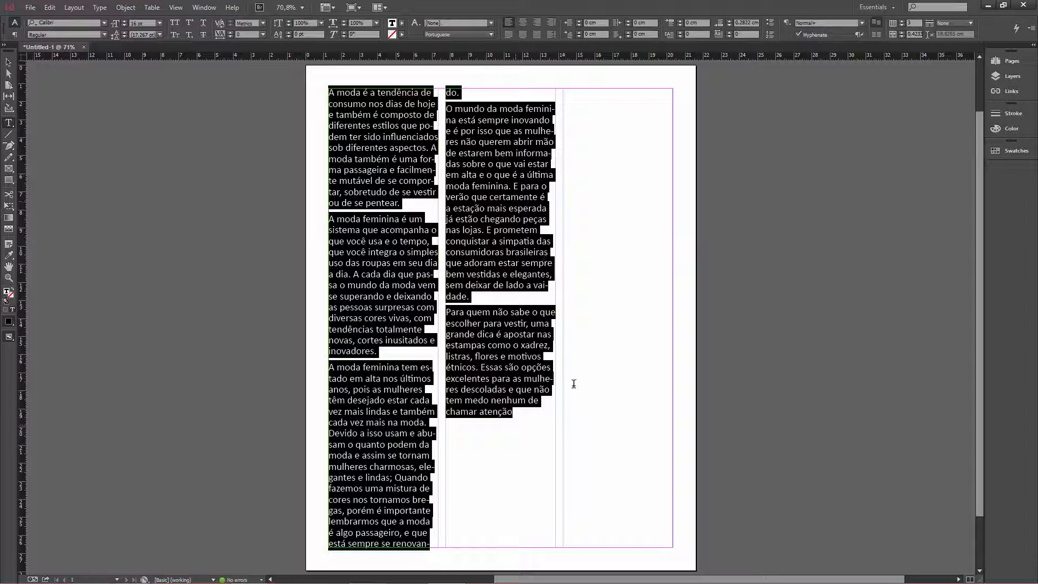
left_click(900, 25)
left_click(901, 25)
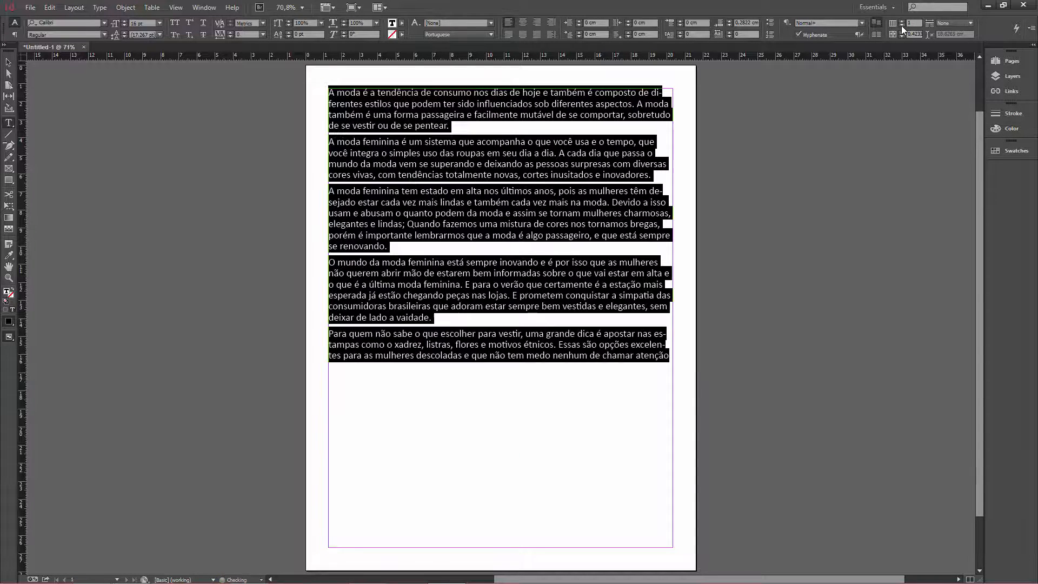
left_click(9, 62)
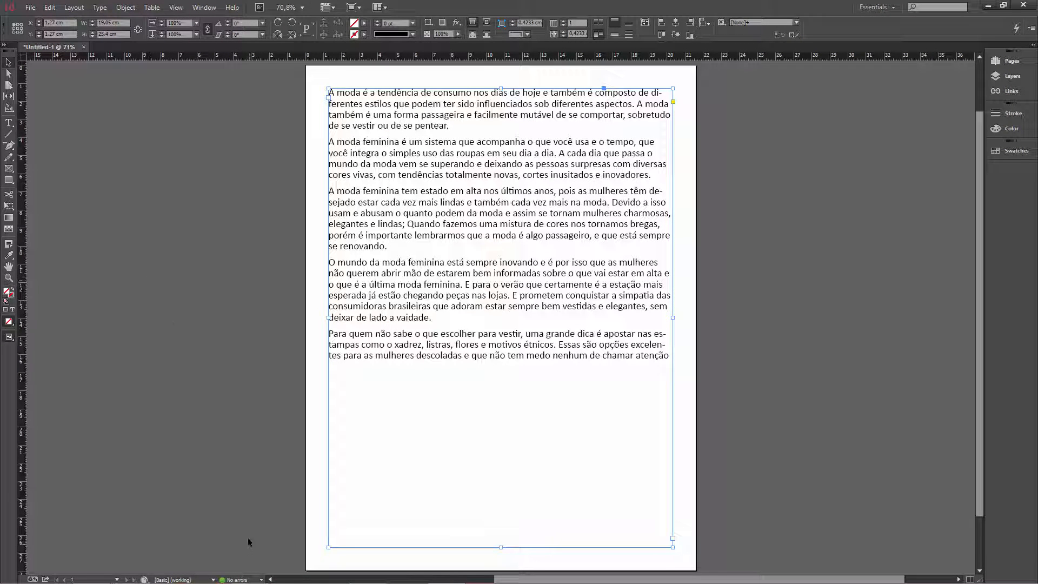
Switch to Photoshop, show the layers of Alpha.psd, and disable and re-enable the Layer 0 copy mask.
left_click(367, 572)
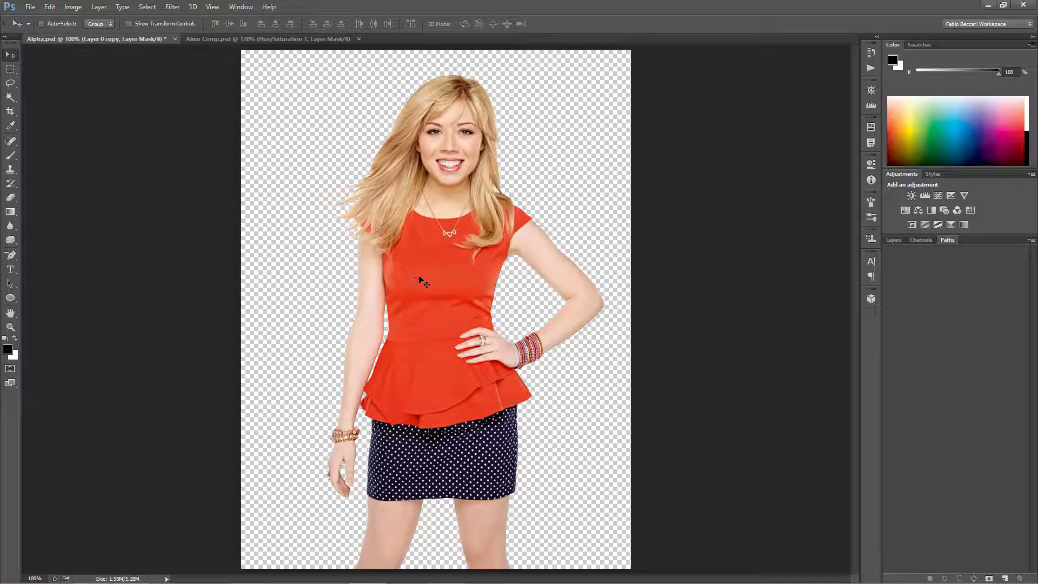
left_click(900, 241)
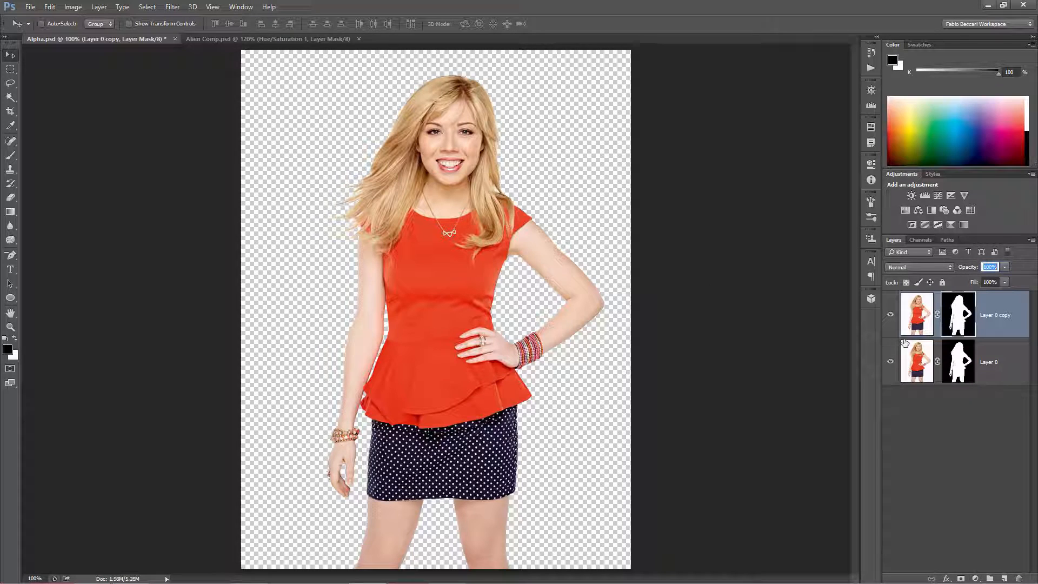
left_click(960, 323, "shift")
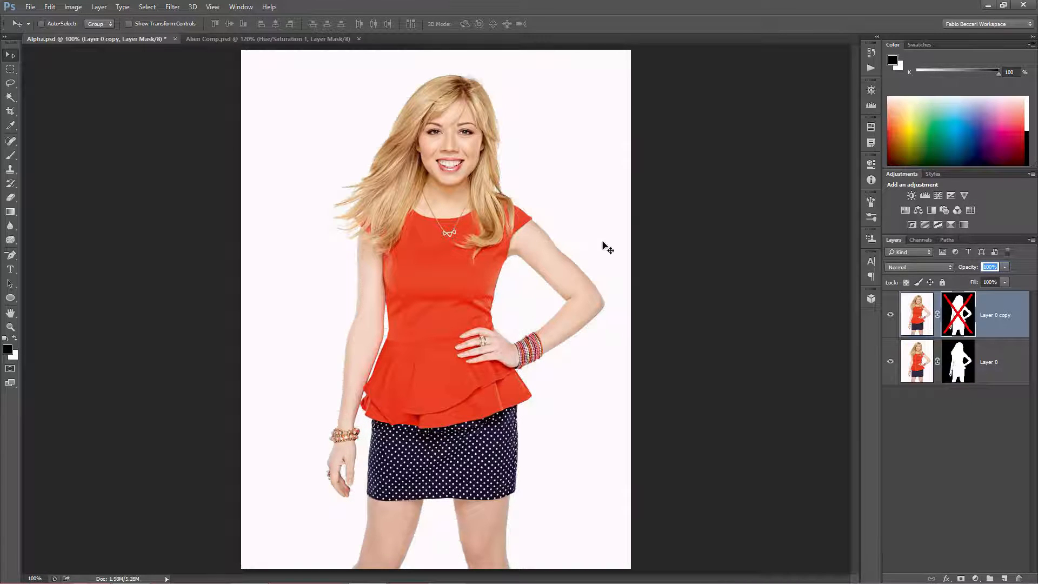
left_click(954, 313, "shift")
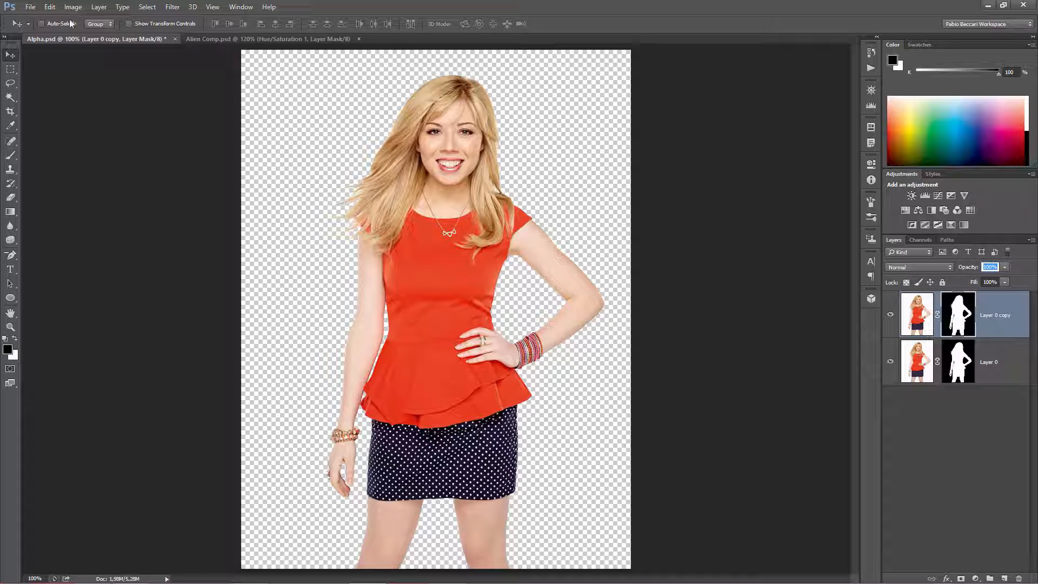
Set up a Save for Web export of the cut-out image as PNG-24 with transparency enabled.
left_click(28, 7)
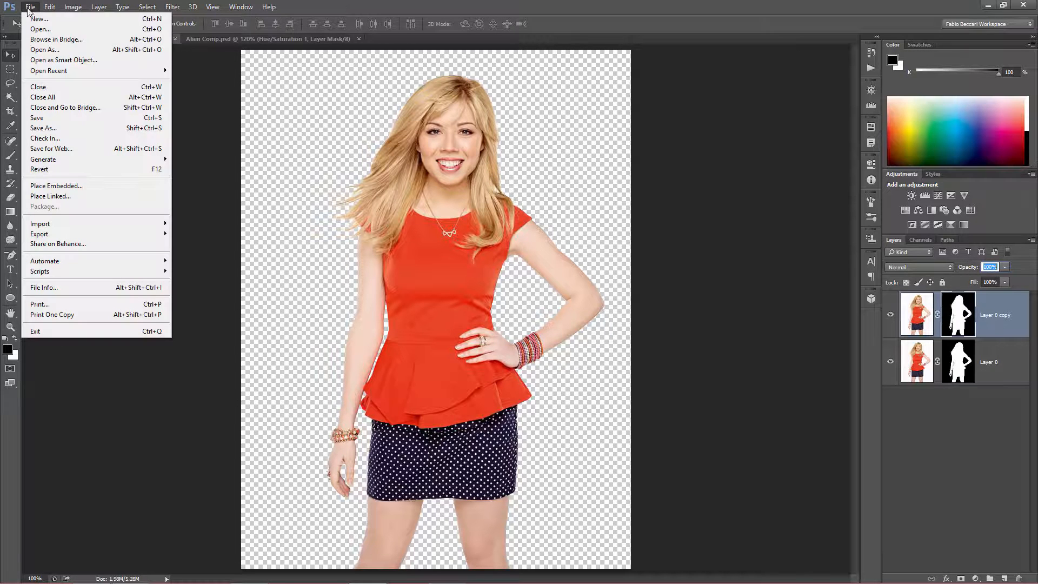
left_click(70, 152)
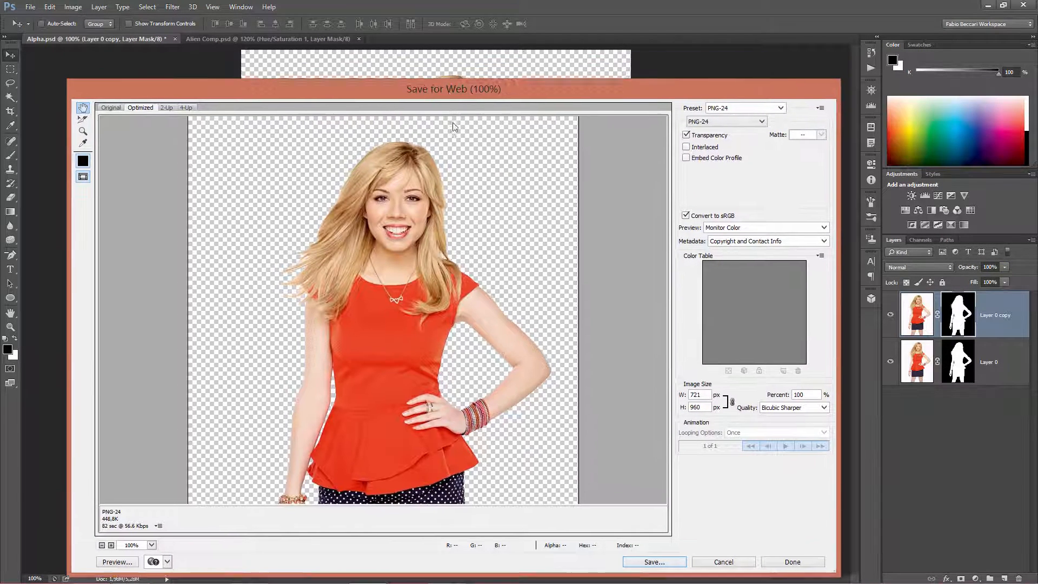
left_click_drag(453, 93, 454, 306)
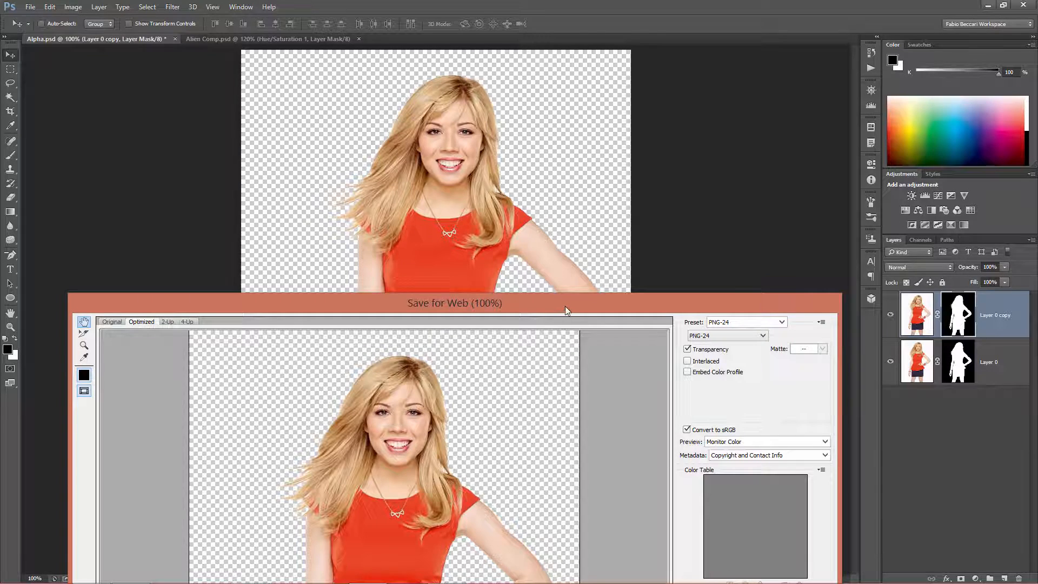
left_click_drag(565, 306, 588, 75)
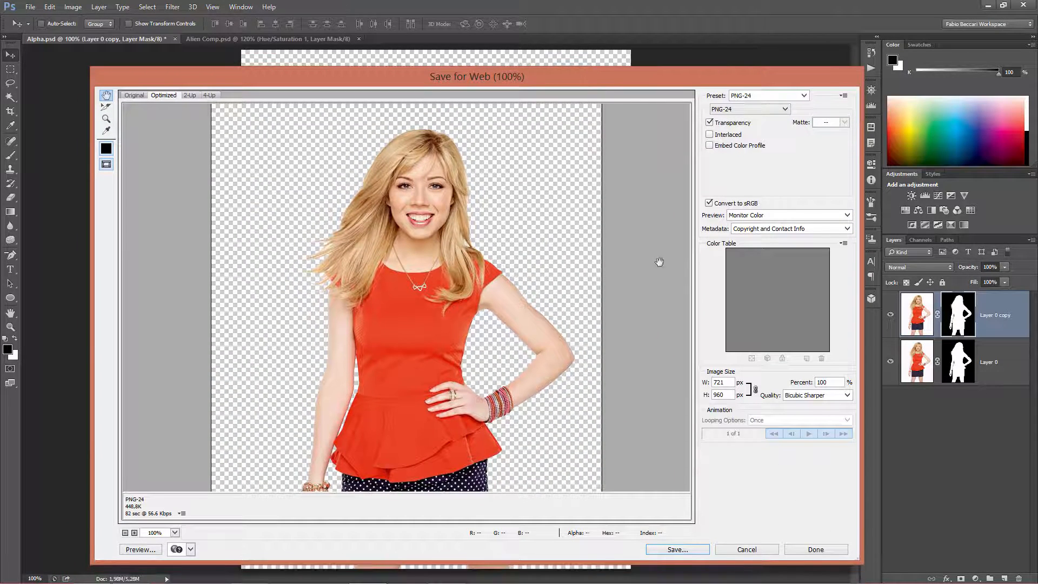
left_click(746, 110)
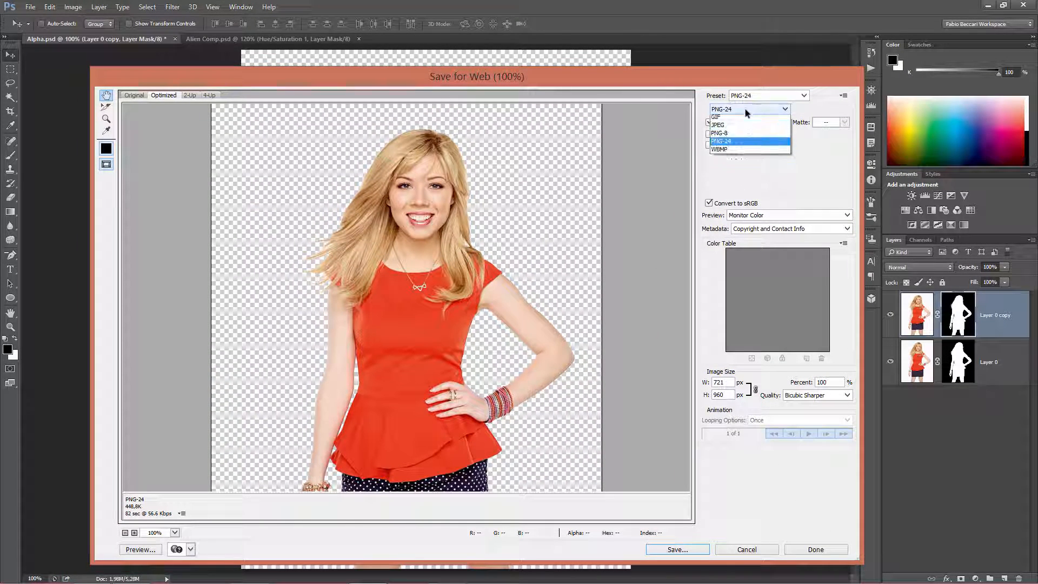
left_click(733, 114)
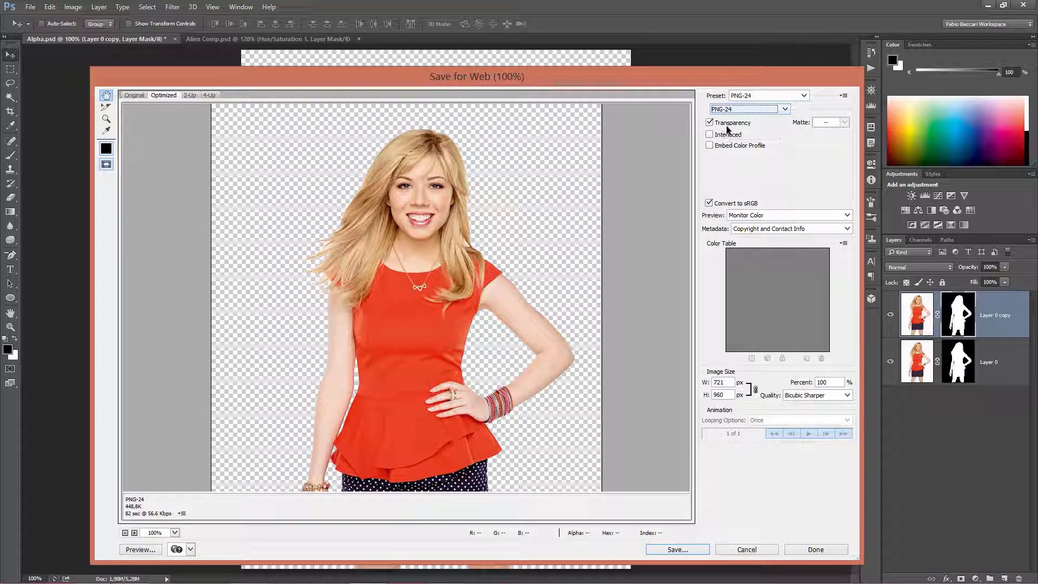
left_click(709, 122)
left_click(709, 123)
Save the optimized image as AlphaPNG in the Indesign Tutorial folder.
left_click(676, 549)
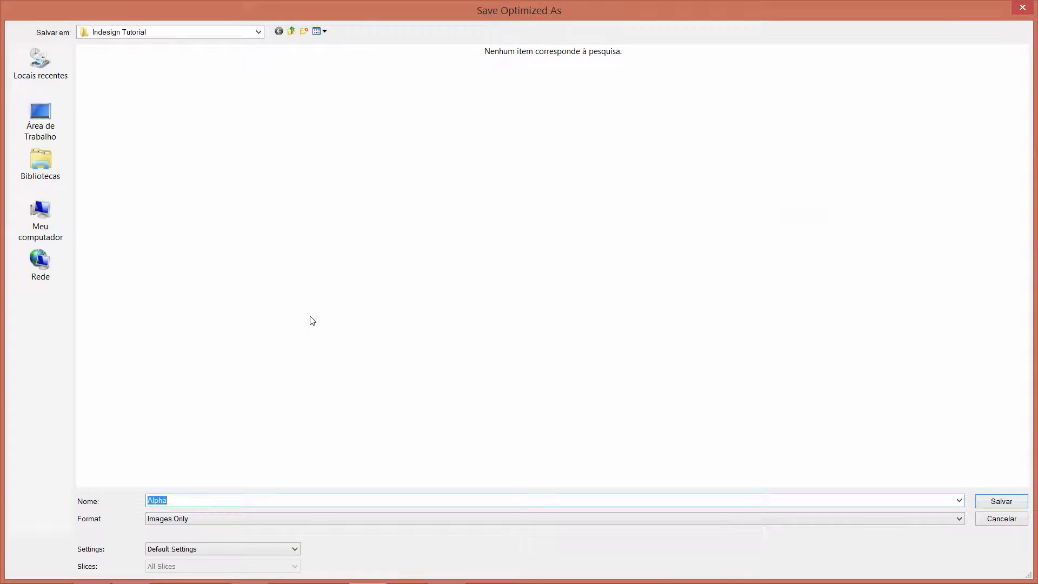
key("End")
type("PB")
type("NG")
left_click(994, 501)
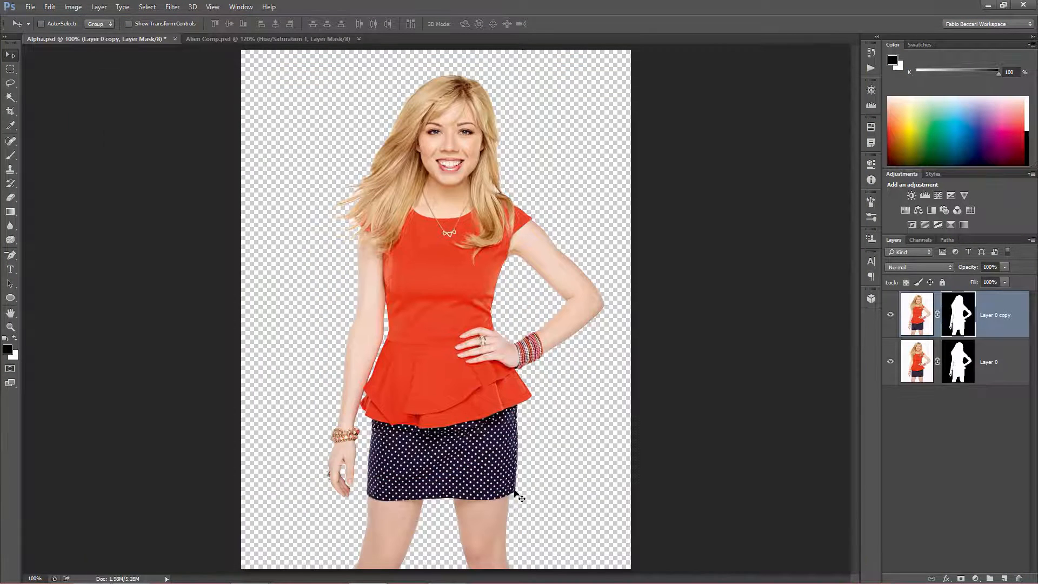
Switch to InDesign and place AlphaPNG over the text, about 15.8 cm wide and 21 cm high, undoing the replacement of the text.
mouse_move(513, 575)
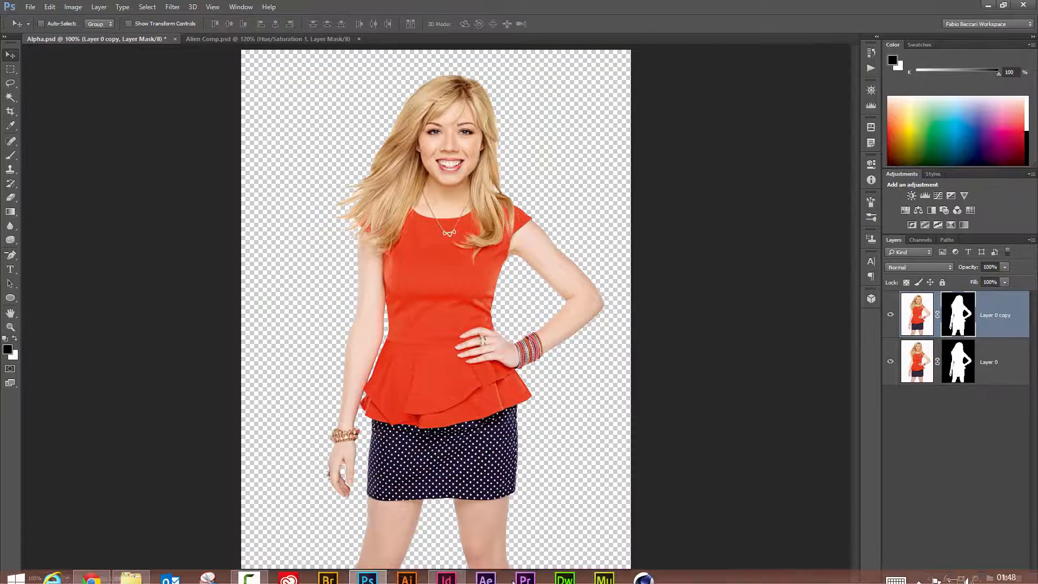
left_click(446, 569)
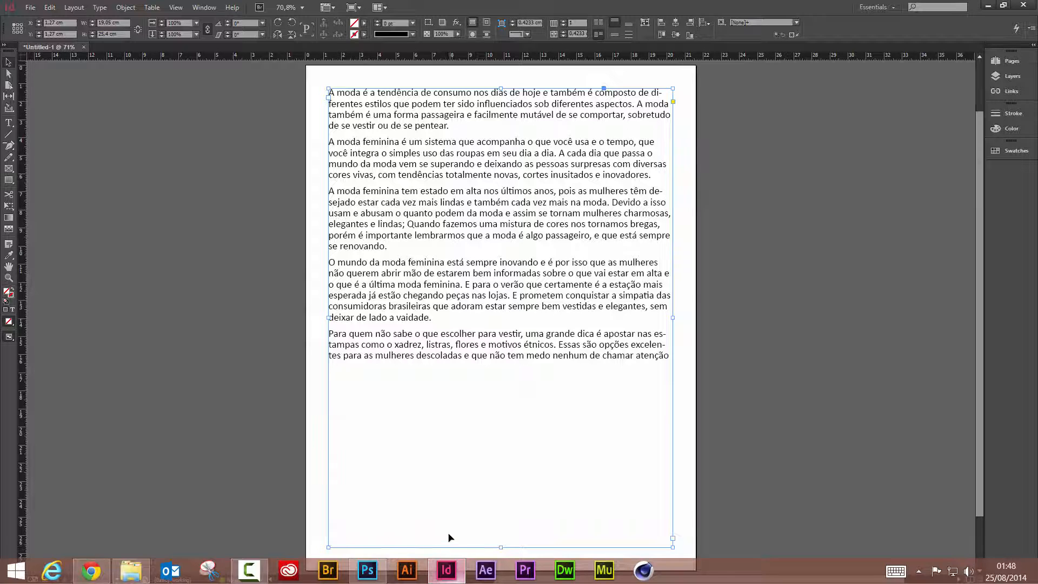
left_click(30, 8)
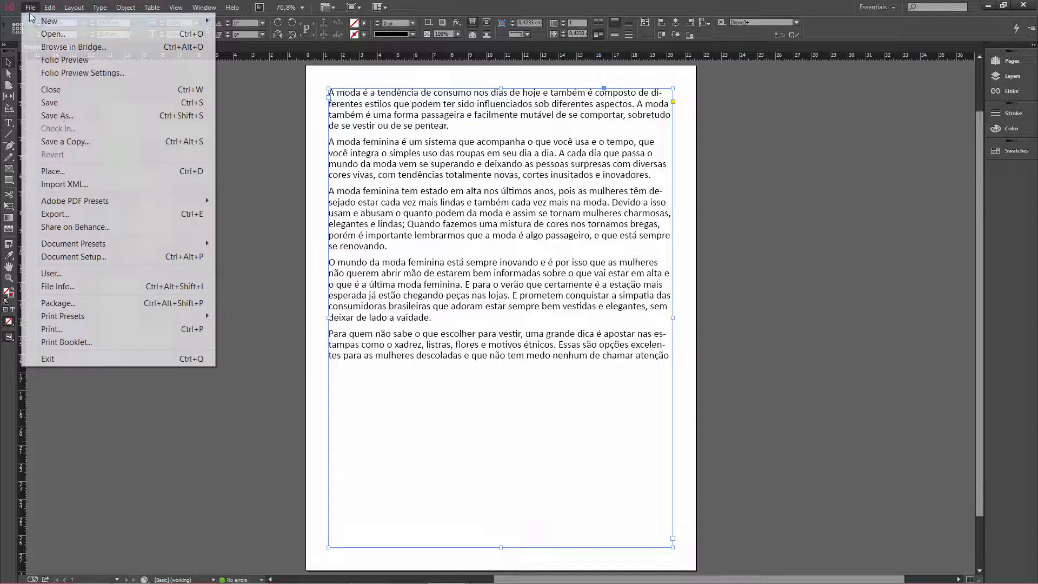
left_click(53, 172)
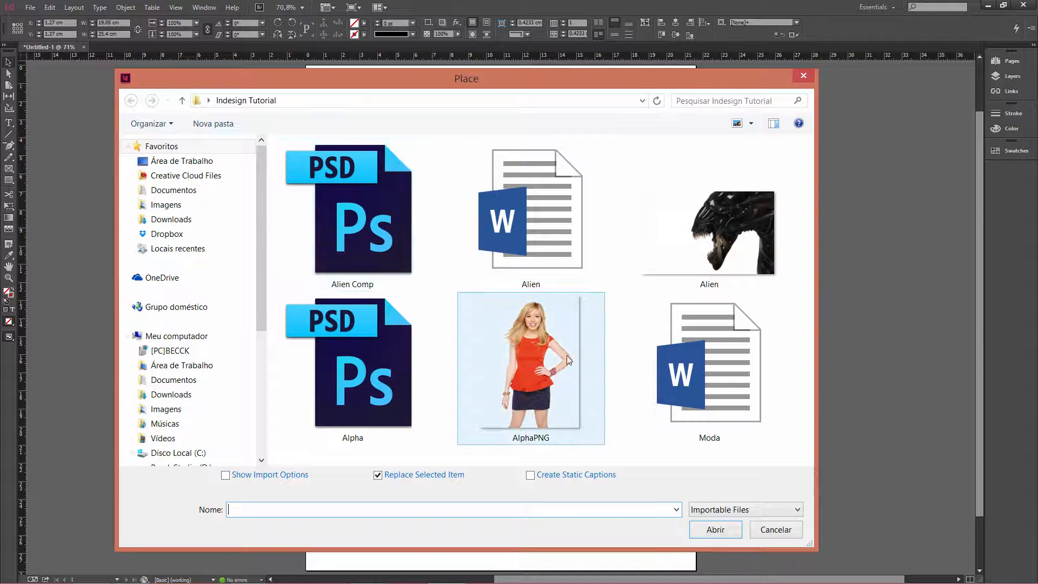
mouse_move(534, 387)
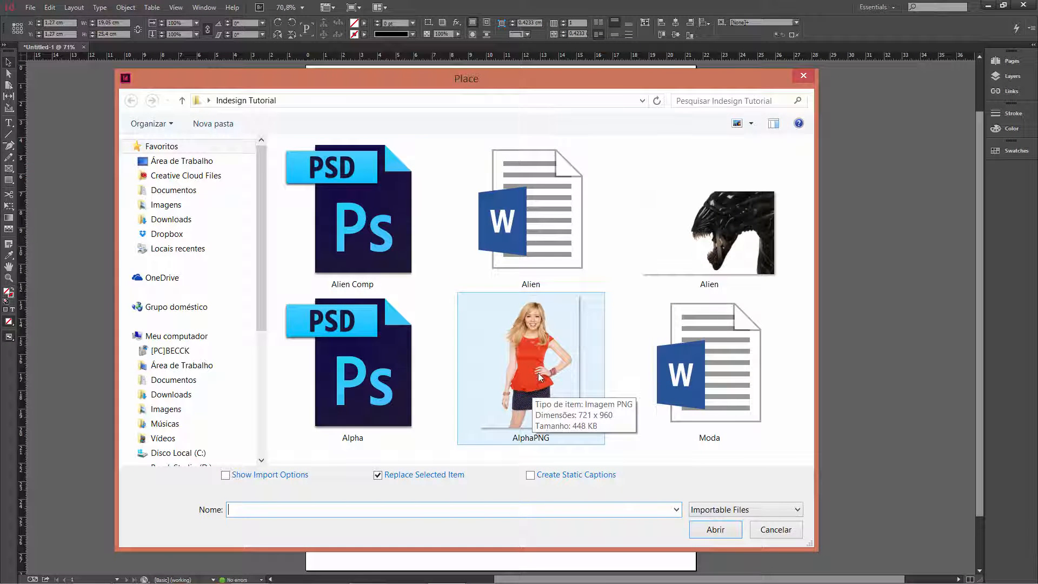
left_click(542, 369)
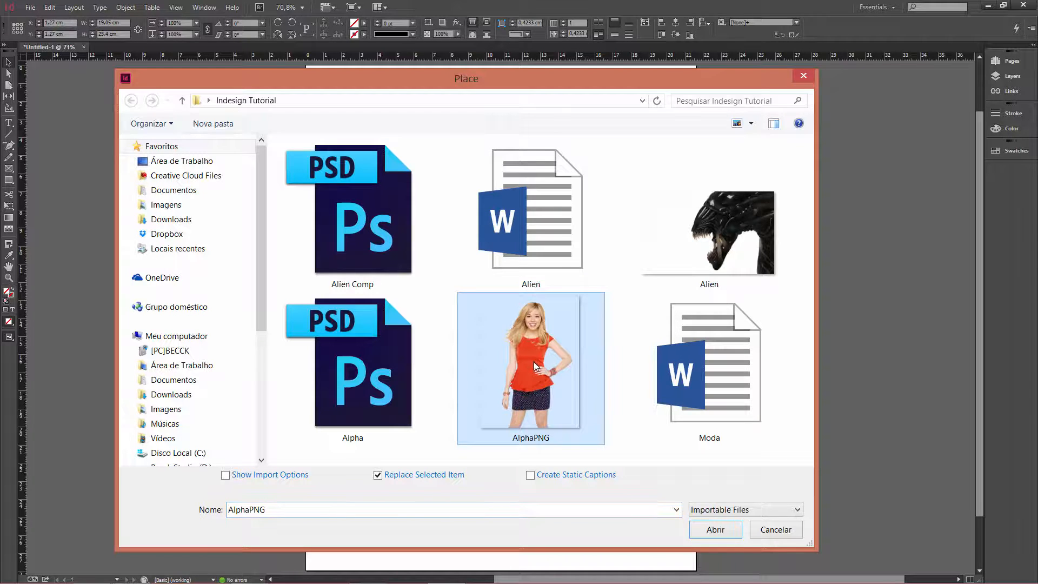
double_click(533, 362)
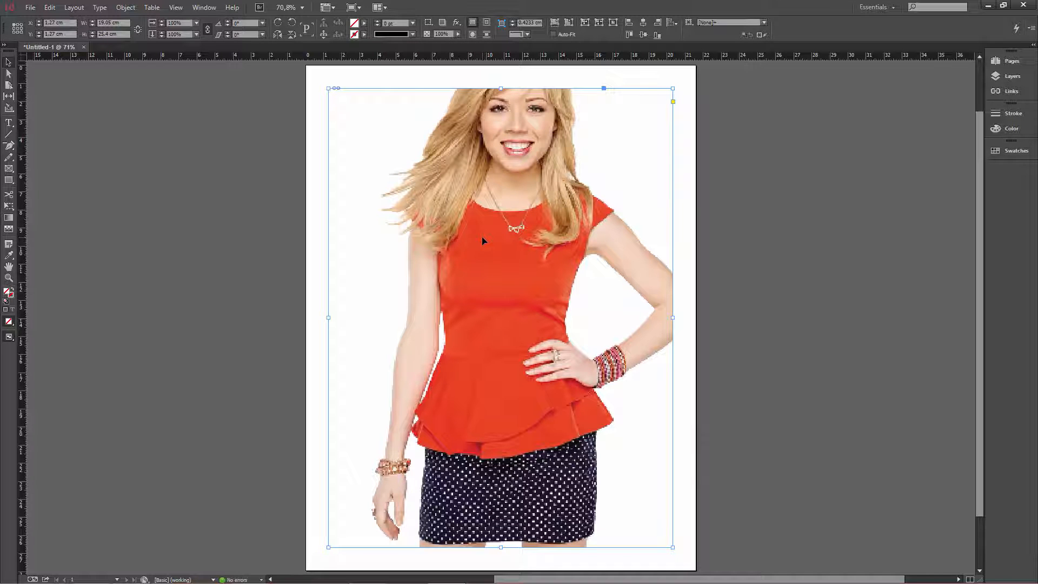
key("ctrl+z")
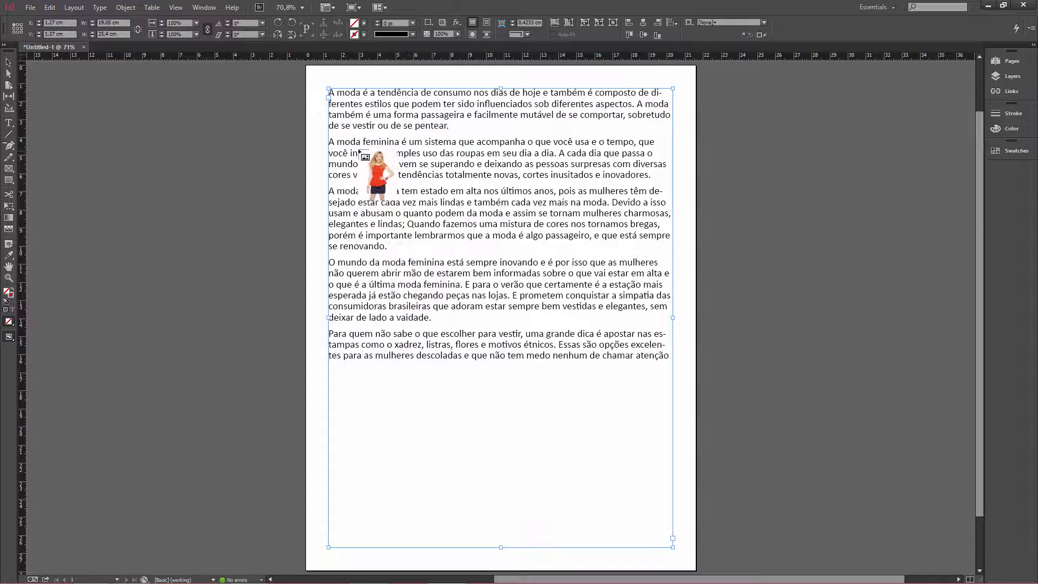
left_click_drag(357, 151, 609, 526)
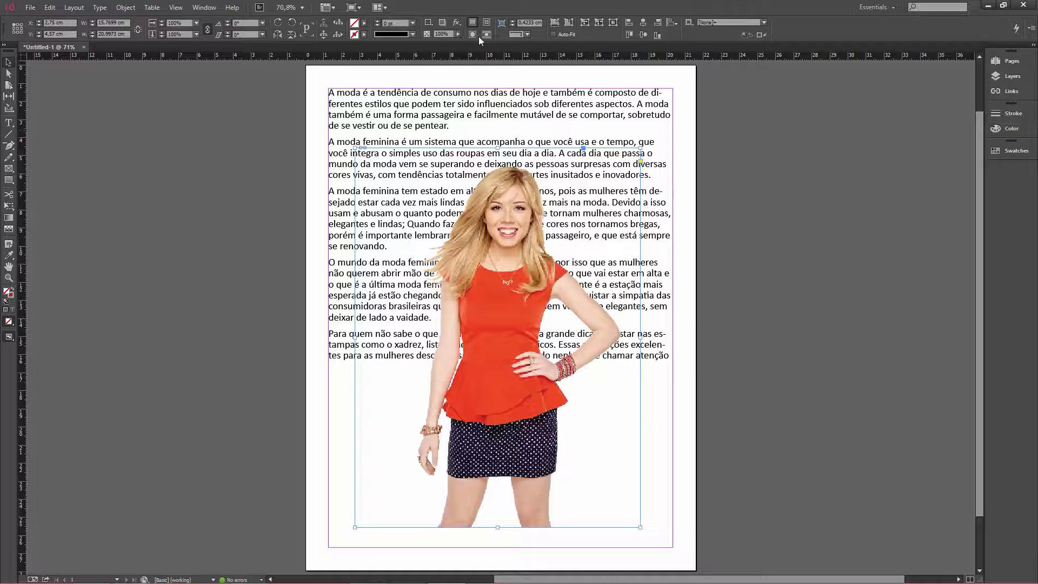
Show the text wrap settings and wrap the text around the image's object shape with the Alpha Channel contour type.
left_click(203, 7)
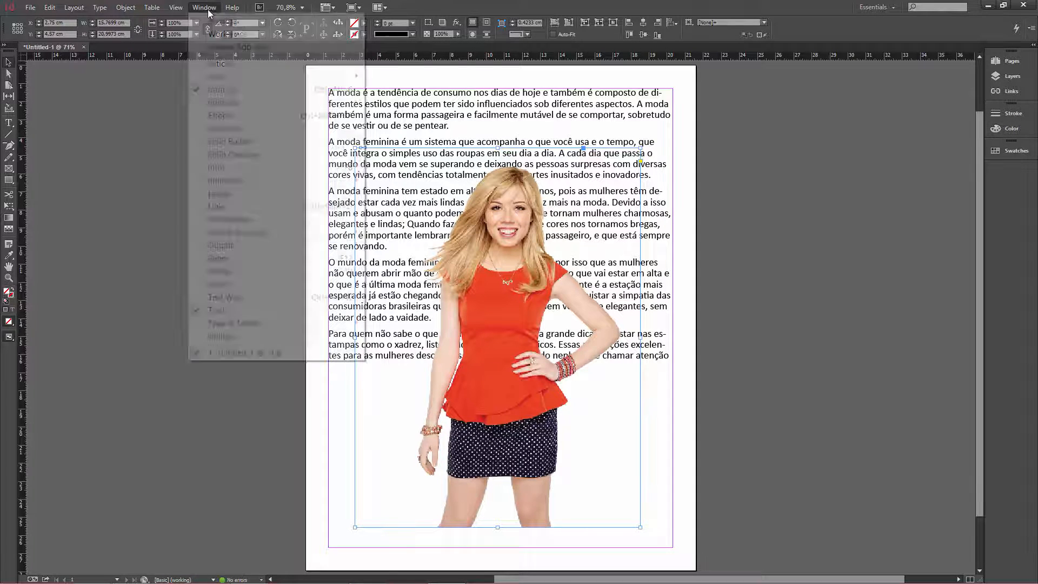
left_click(231, 298)
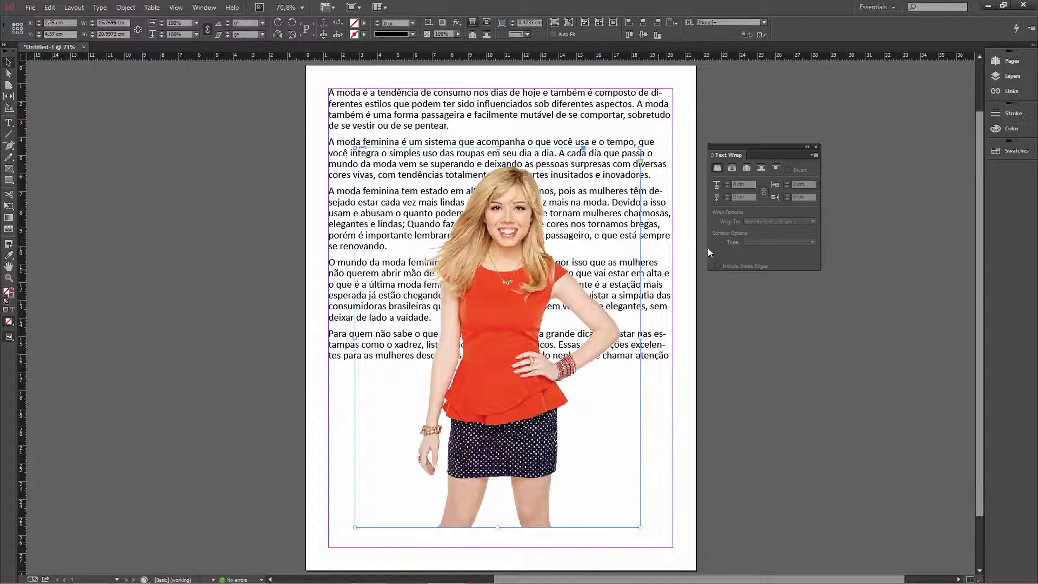
left_click_drag(761, 154, 221, 156)
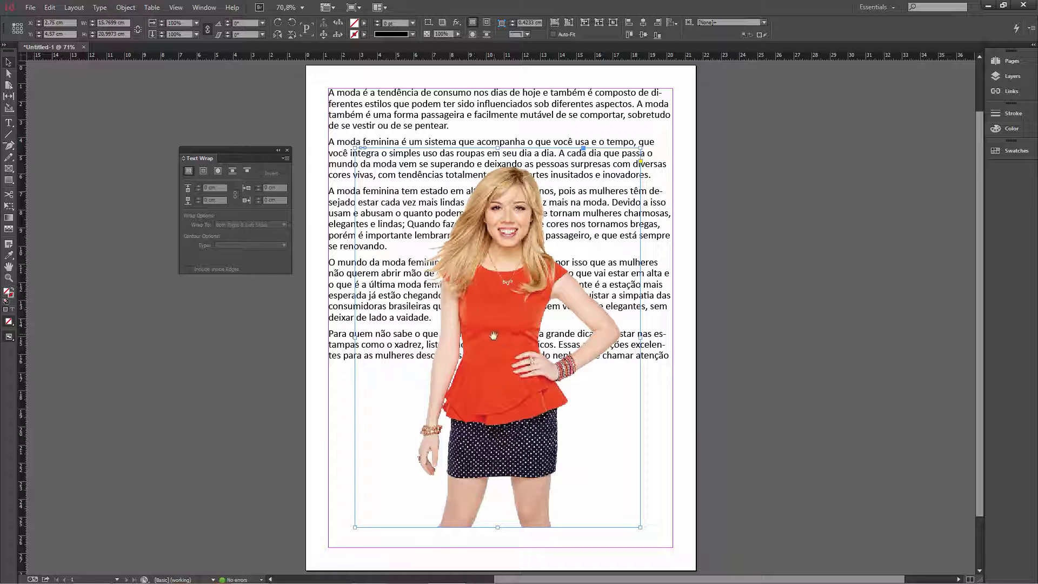
left_click(218, 172)
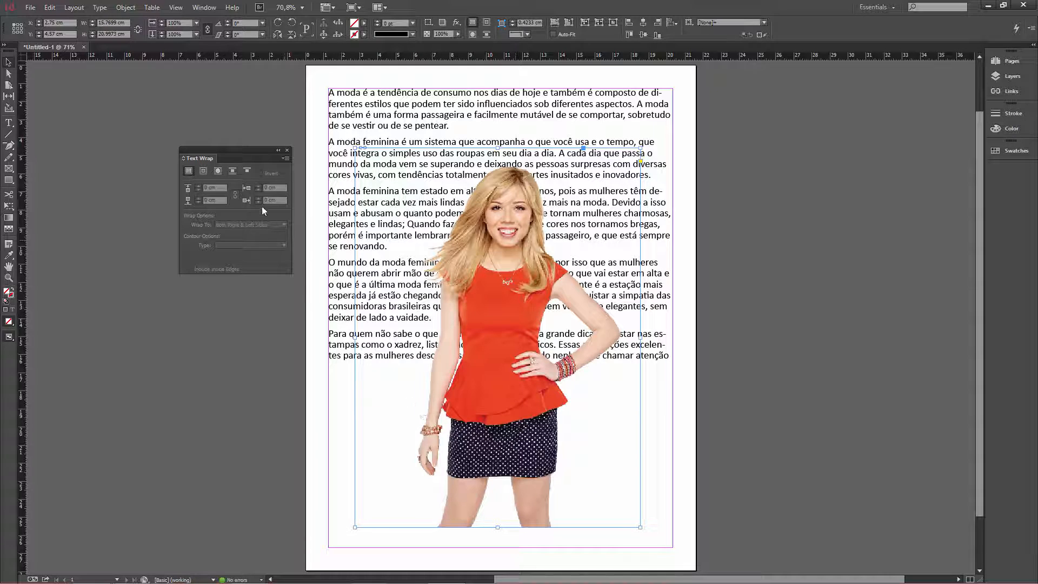
left_click(218, 172)
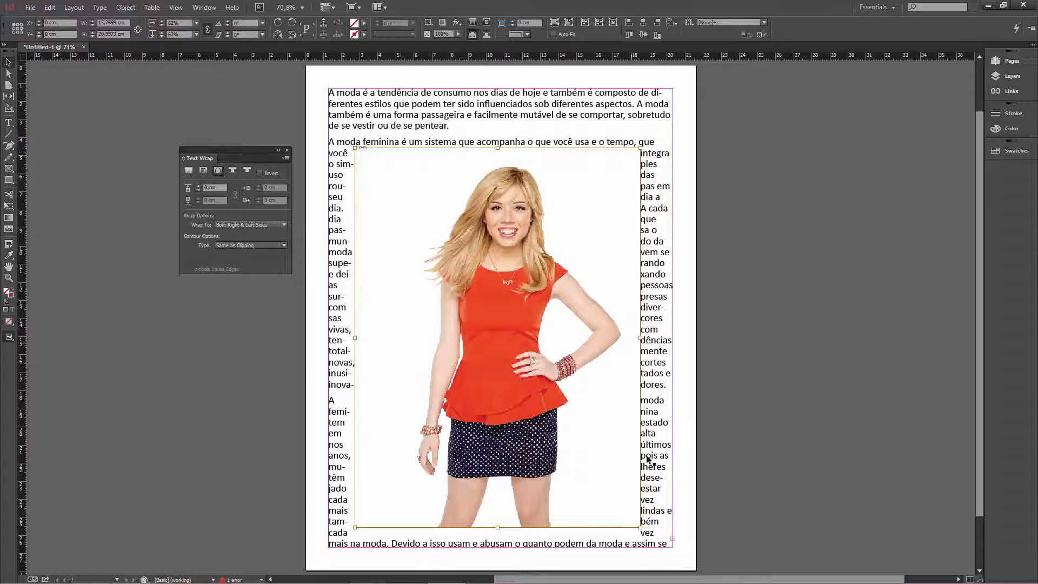
left_click(276, 245)
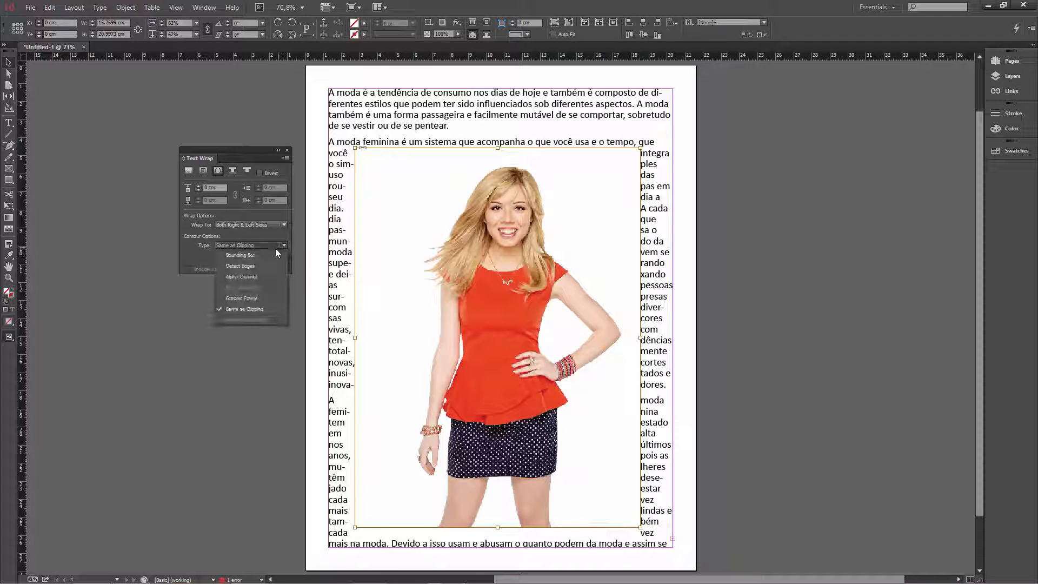
left_click(251, 277)
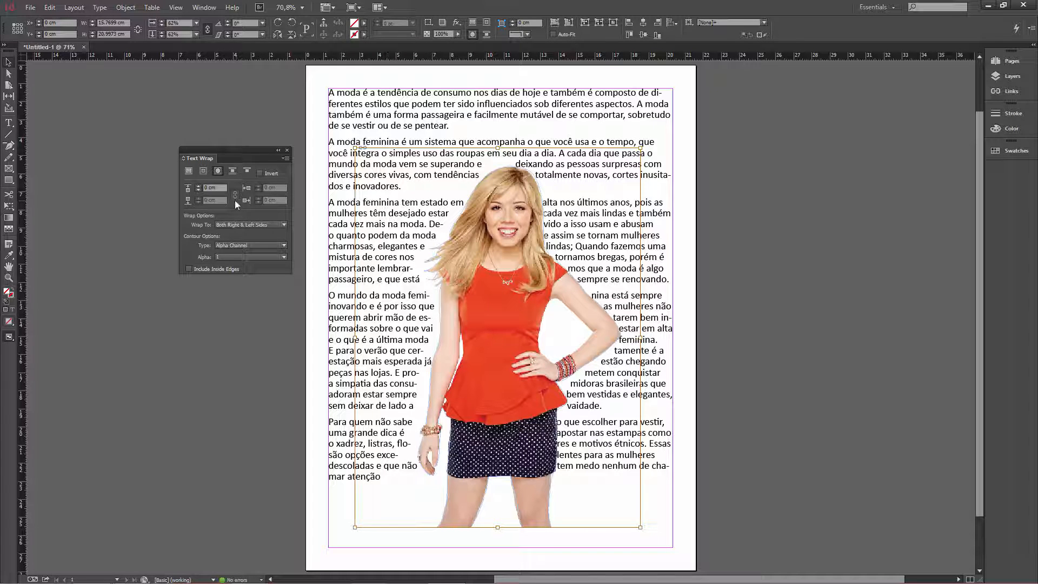
Try text wrap offsets of 2 cm and 1 cm around the image, and set the offset to 0.3 cm.
left_click(198, 187)
left_click(198, 187)
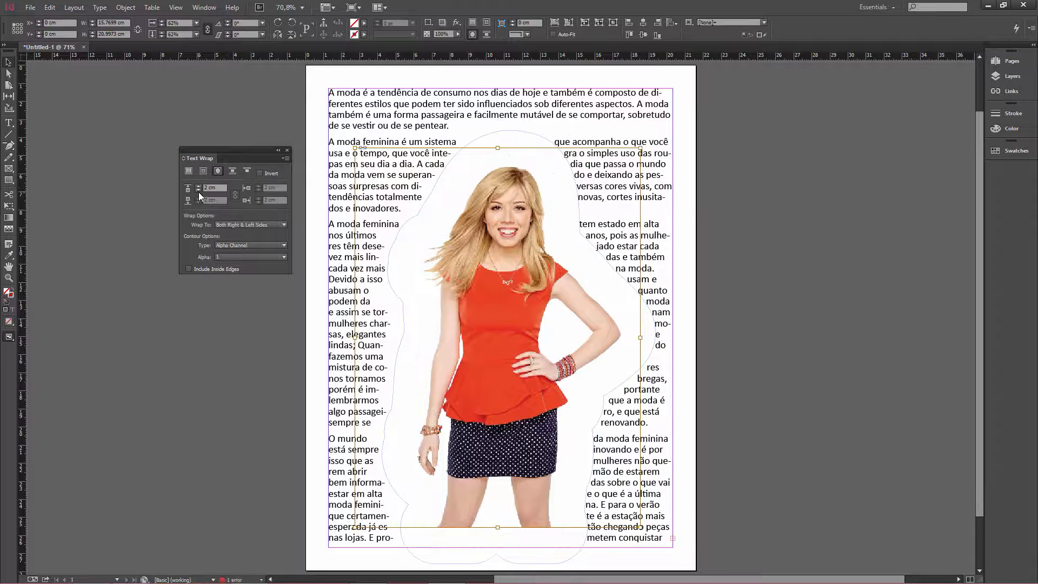
left_click(197, 190)
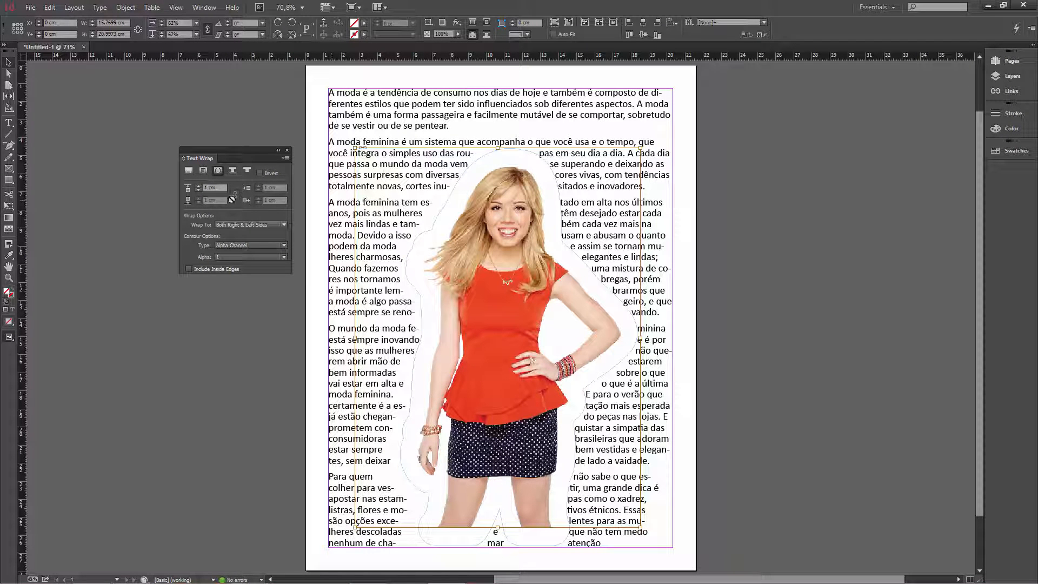
left_click(187, 187)
key("Return")
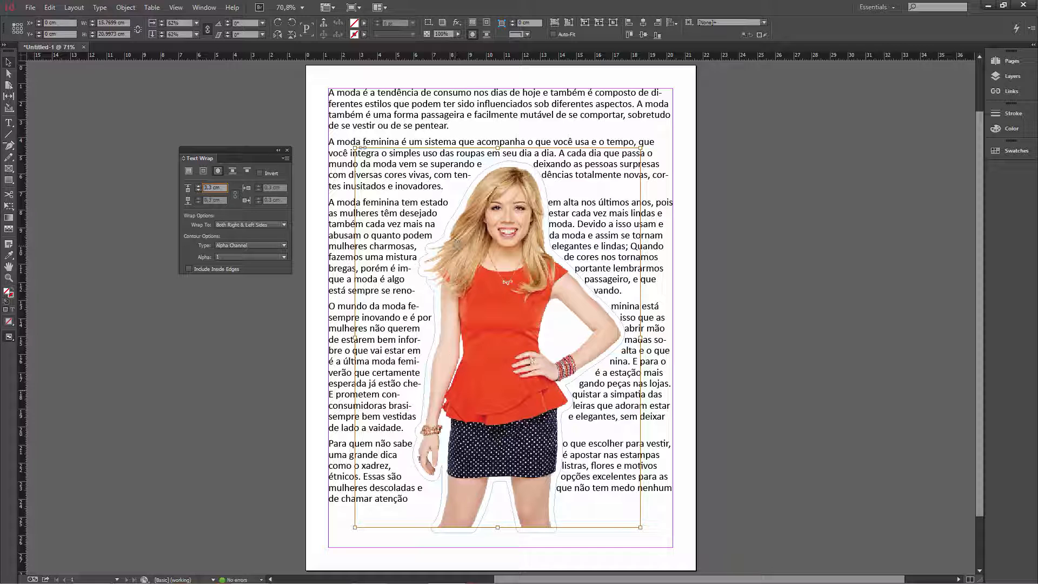
Delete the placed PNG image from the page.
left_click(373, 570)
left_click(510, 297)
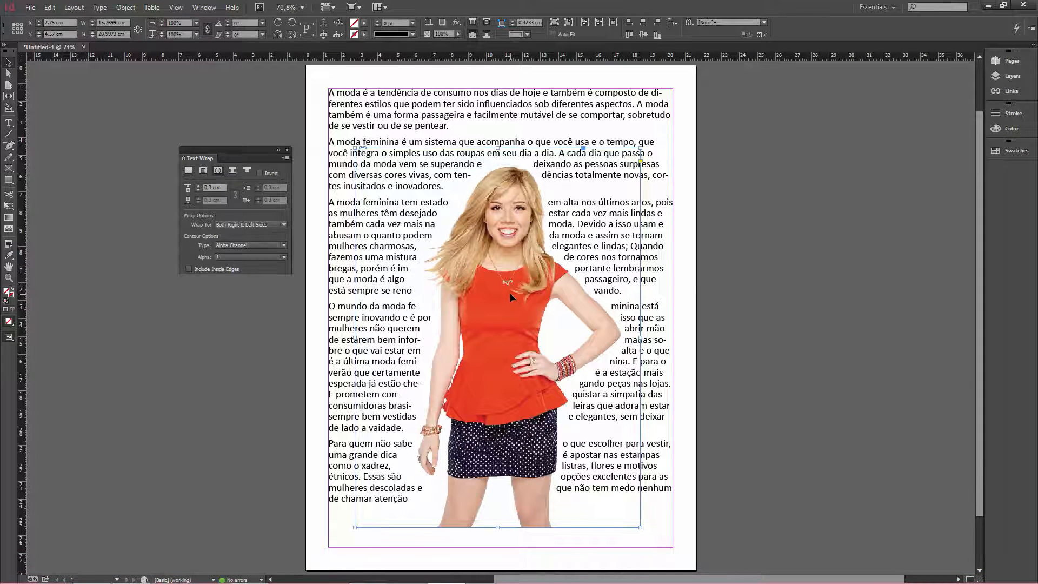
key("Delete")
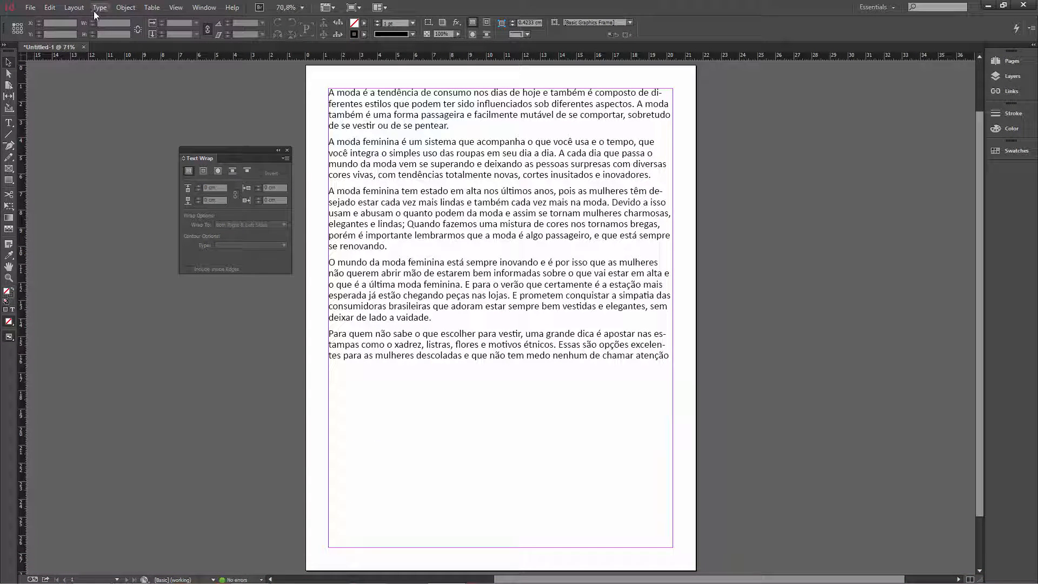
Place the Alpha Photoshop file over the text, about 17.1 cm wide and 22.8 cm high.
left_click(33, 9)
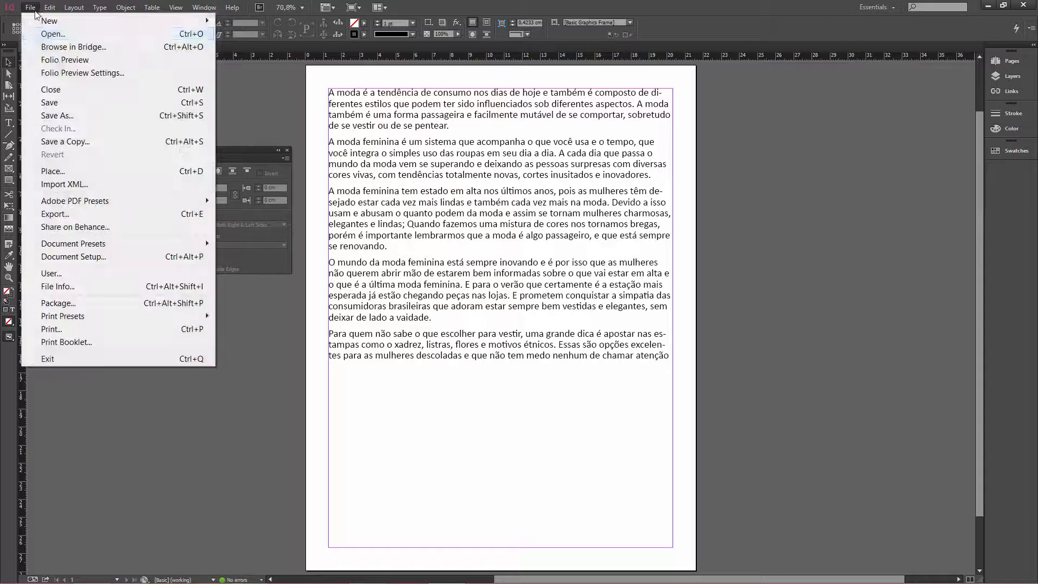
left_click(82, 170)
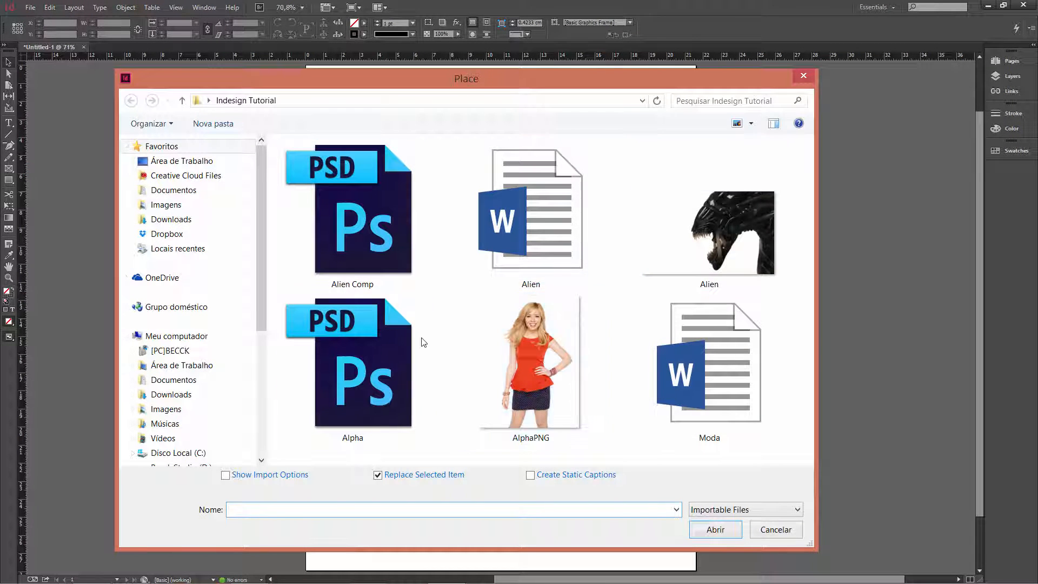
double_click(365, 348)
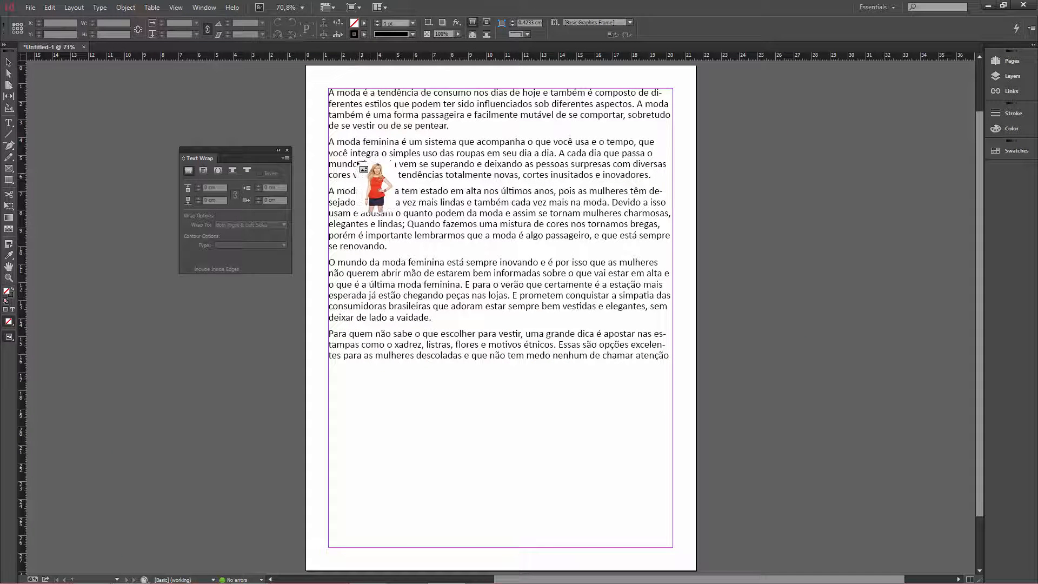
left_click_drag(356, 136, 600, 544)
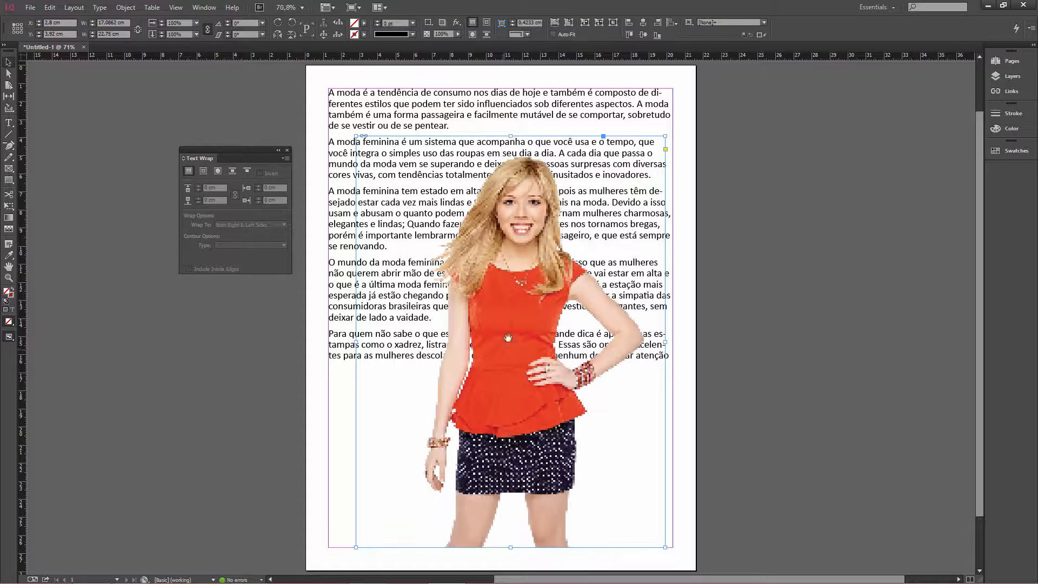
Wrap the text around the Photoshop image's object shape using the Alpha Channel contour type and a 0.2 cm offset.
left_click(217, 171)
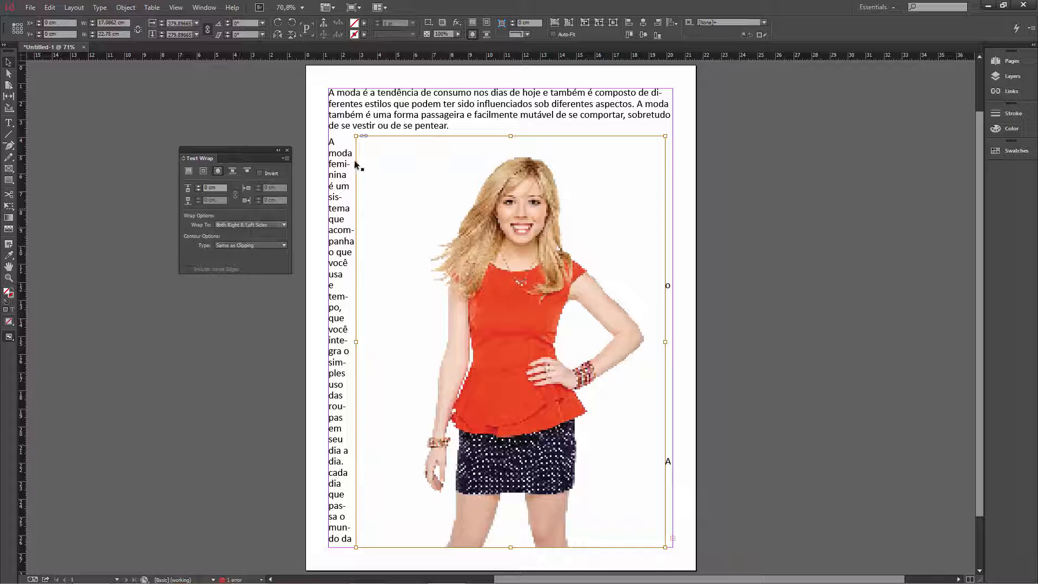
left_click(284, 224)
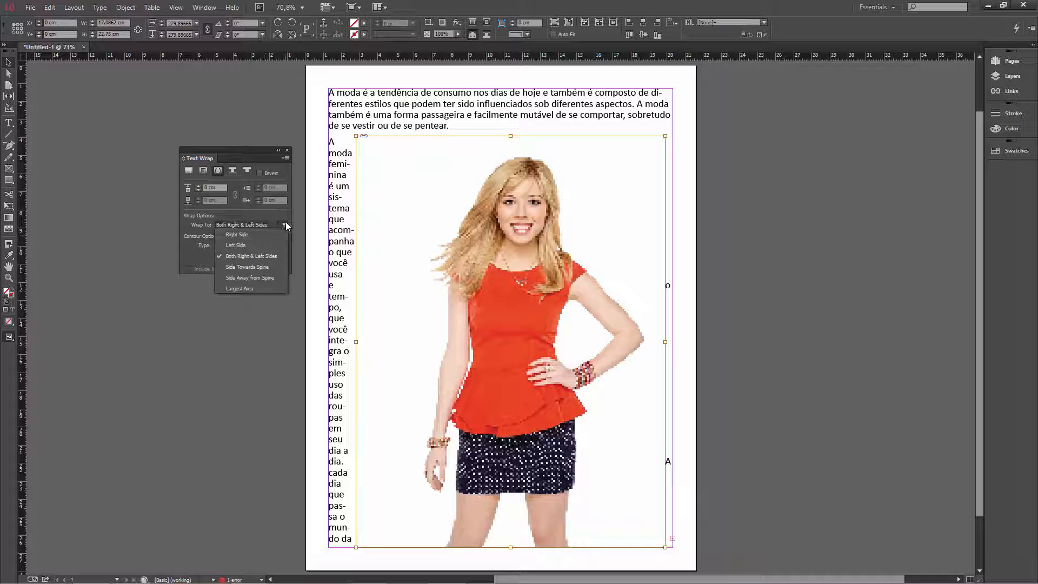
left_click(285, 223)
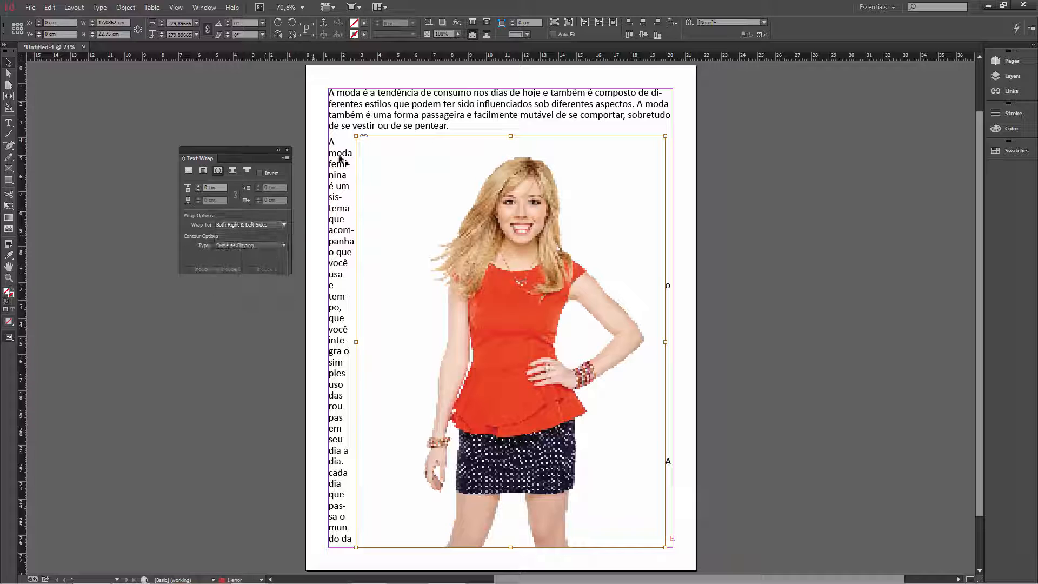
left_click(280, 245)
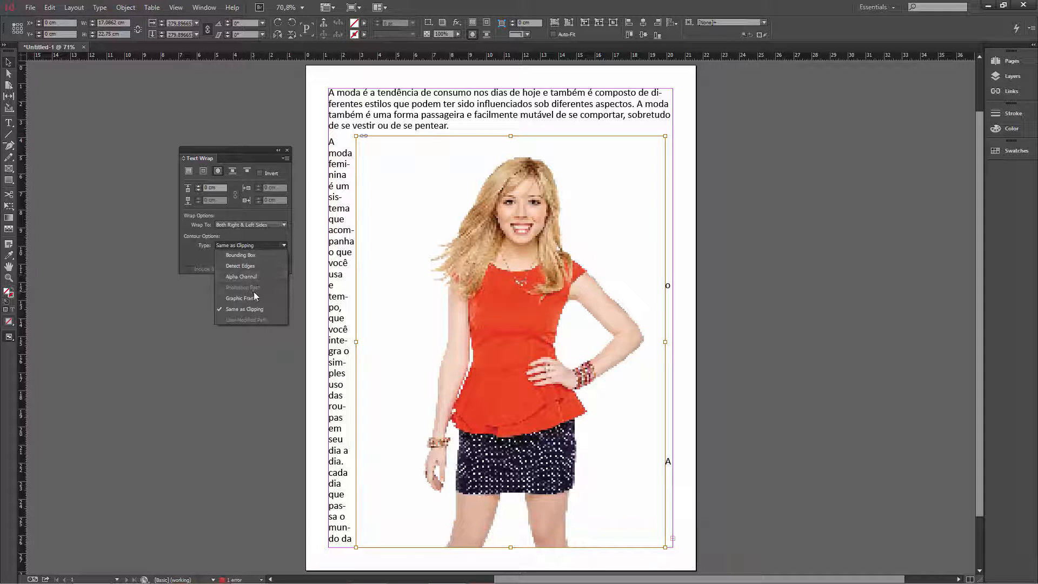
left_click(254, 278)
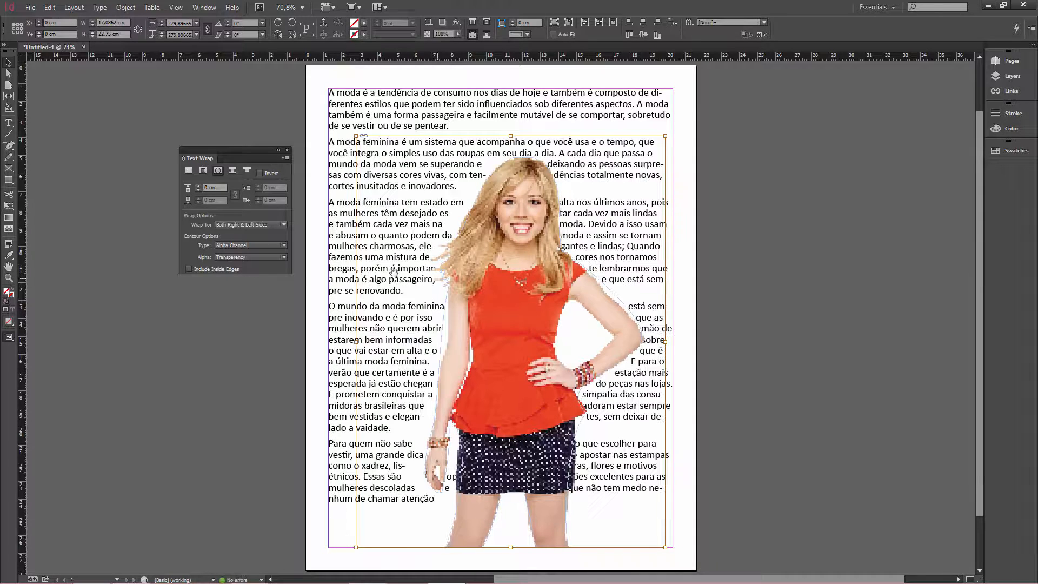
left_click(214, 188)
key("Return")
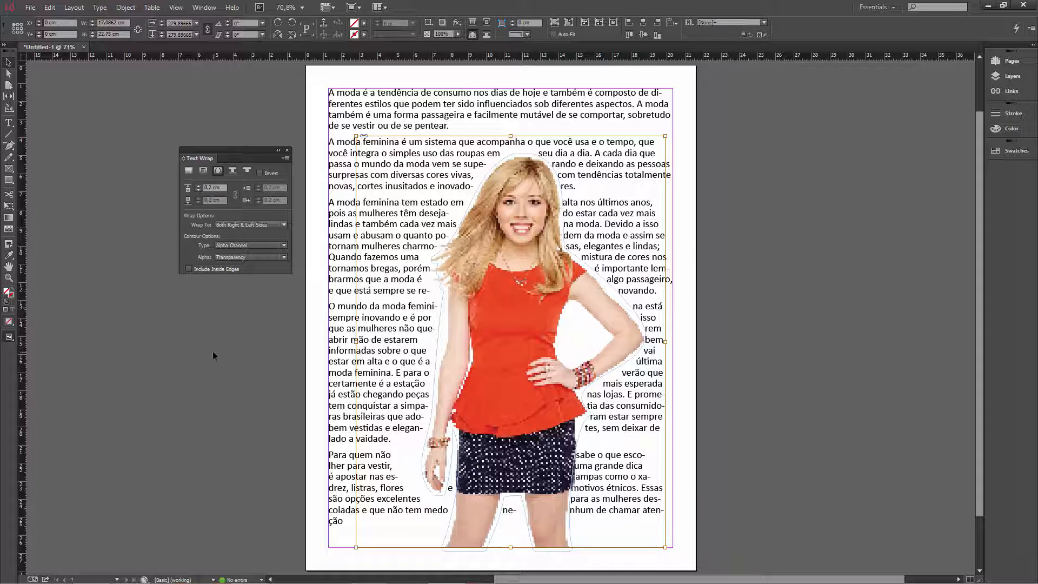
left_click(213, 351)
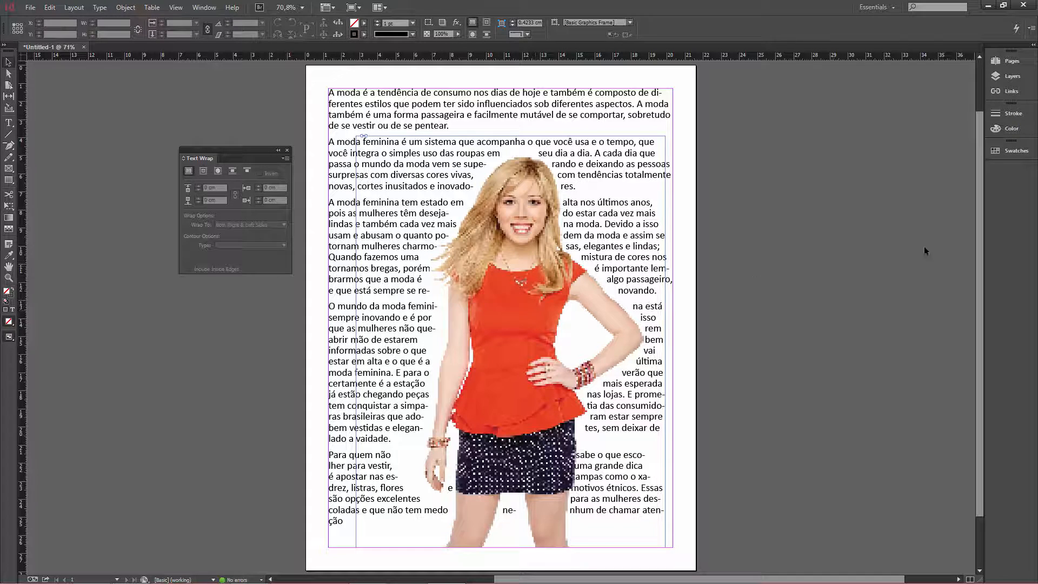
Set the document's display performance to High Quality Display.
mouse_move(976, 174)
left_mouse_down()
mouse_move(983, 258)
mouse_move(979, 171)
left_mouse_up()
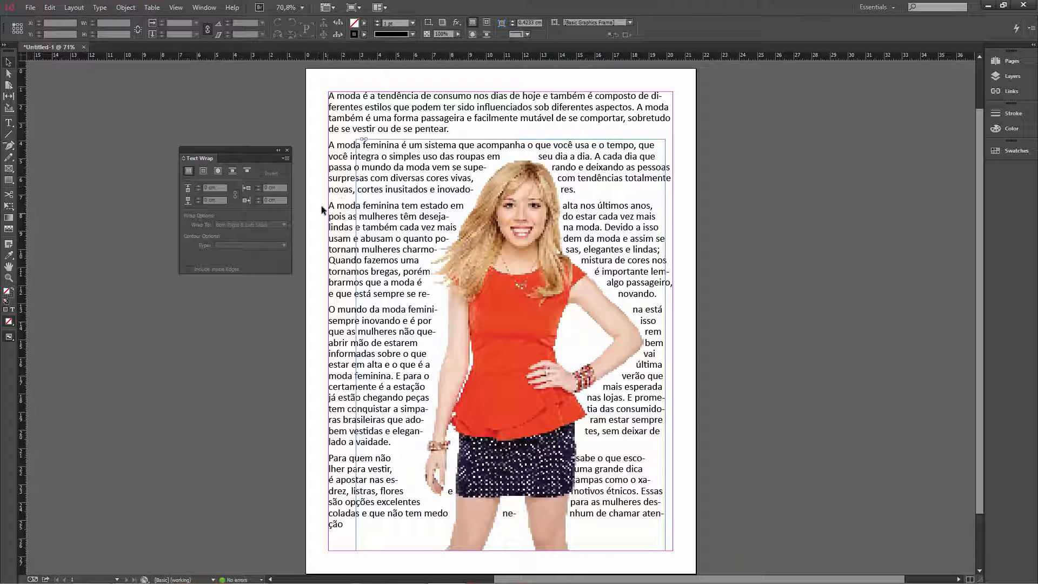
right_click(309, 195)
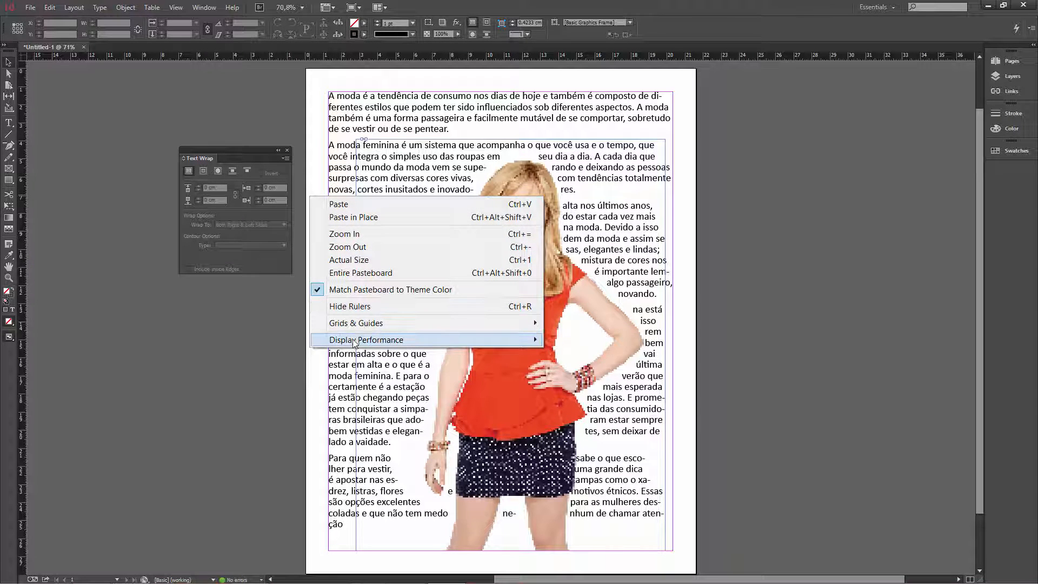
right_click(317, 165)
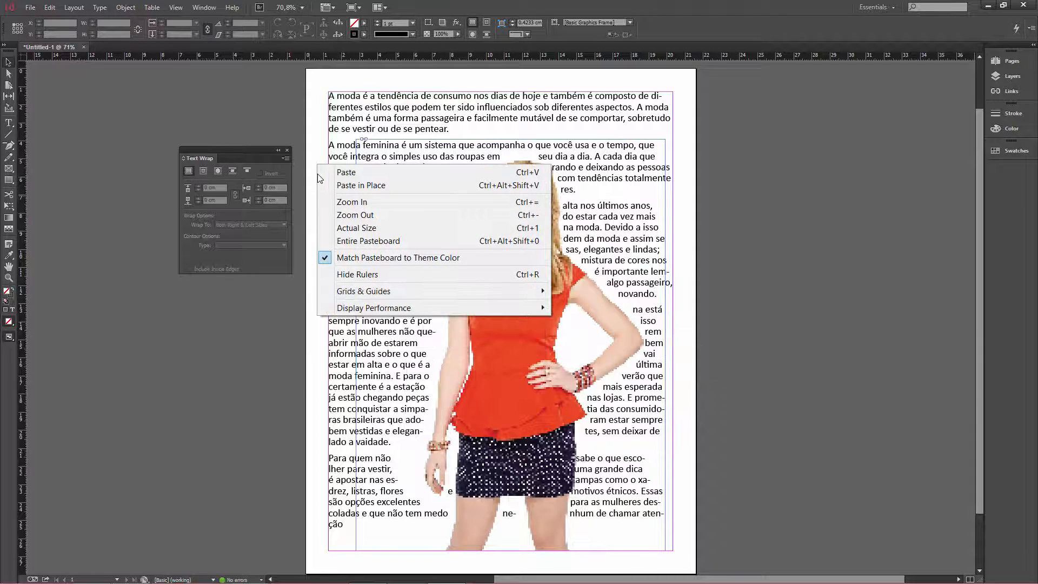
mouse_move(407, 314)
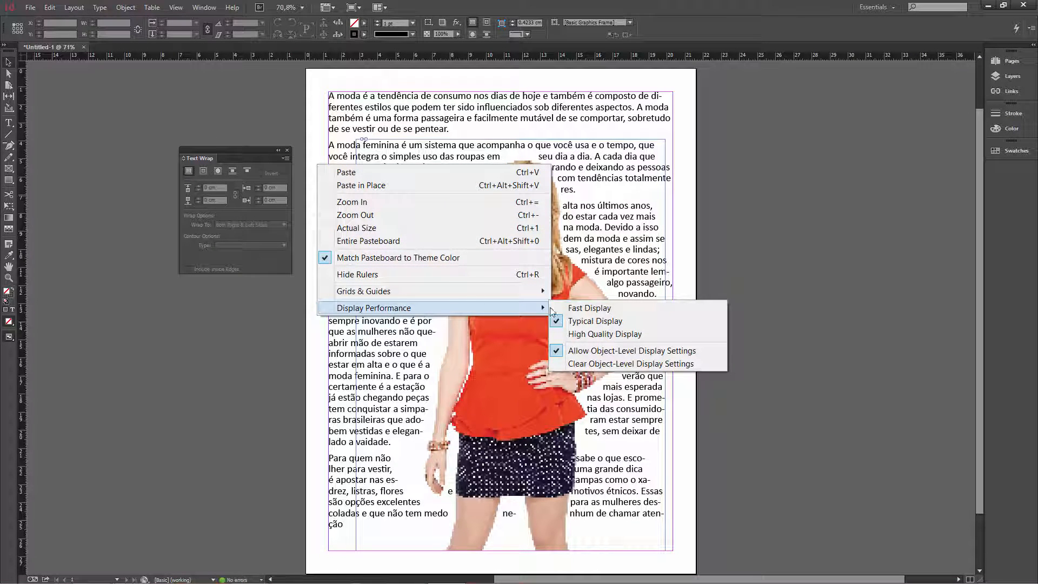
left_click(606, 334)
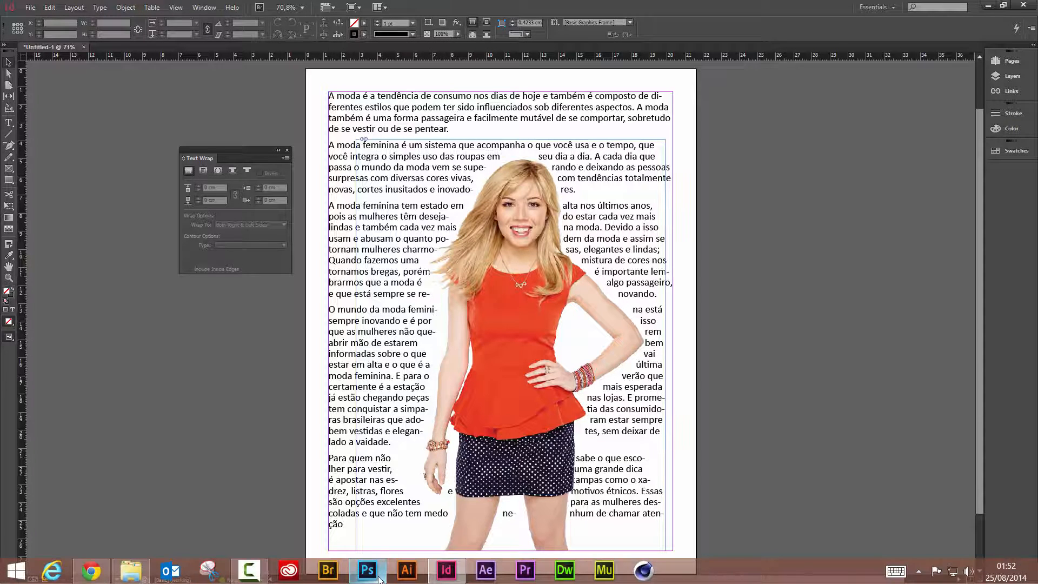
Switch to Photoshop, disable the layer mask of Layer 0 copy in Alpha.psd, and return to InDesign.
left_click(373, 572)
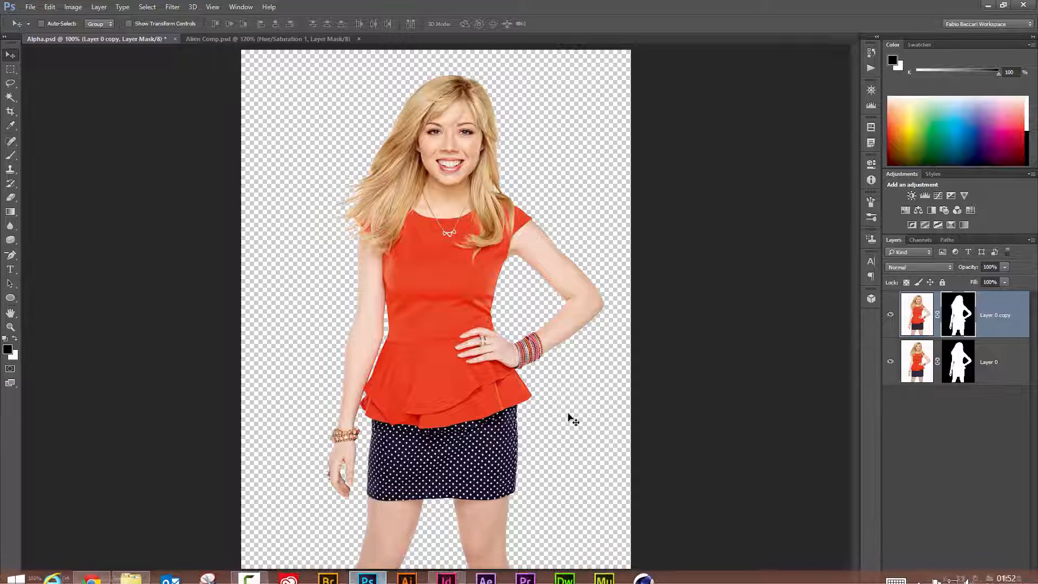
left_click(913, 322)
left_click(958, 318, "shift")
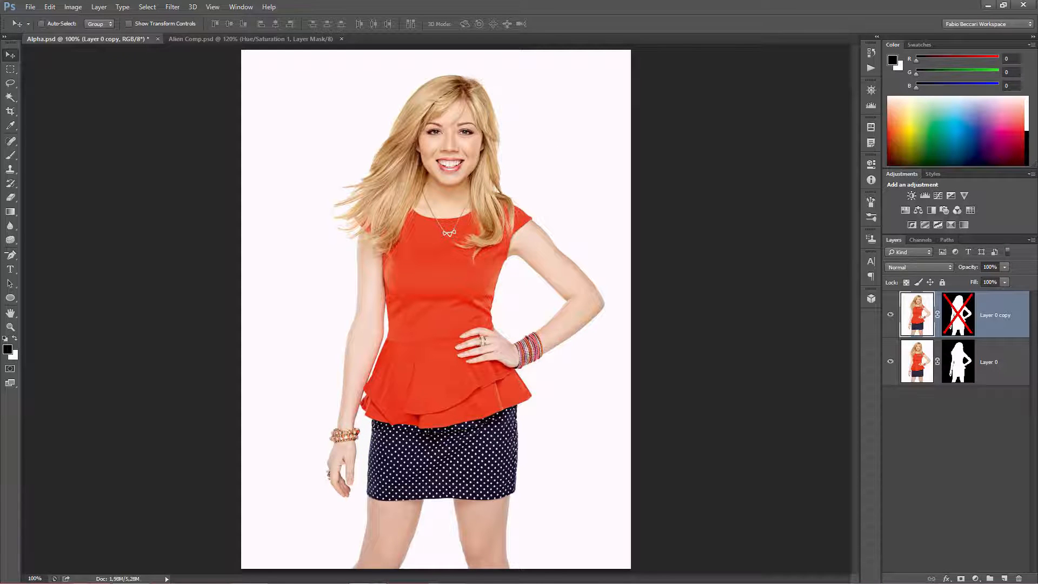
left_click(453, 577)
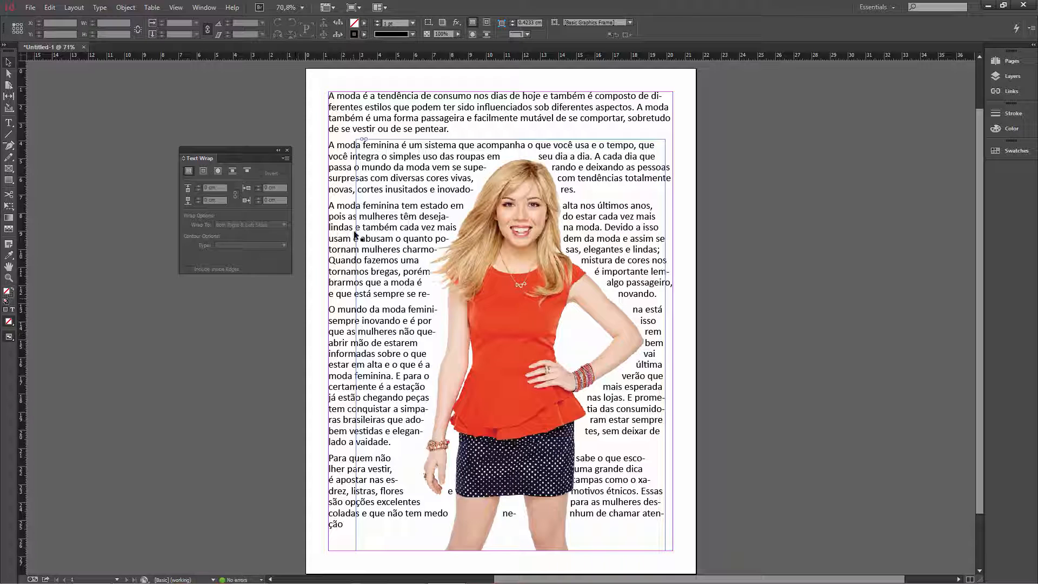
Delete the text and image from the page, and place the Alien Word document in a frame filling the page margins.
left_click_drag(322, 91, 485, 281)
key("Delete")
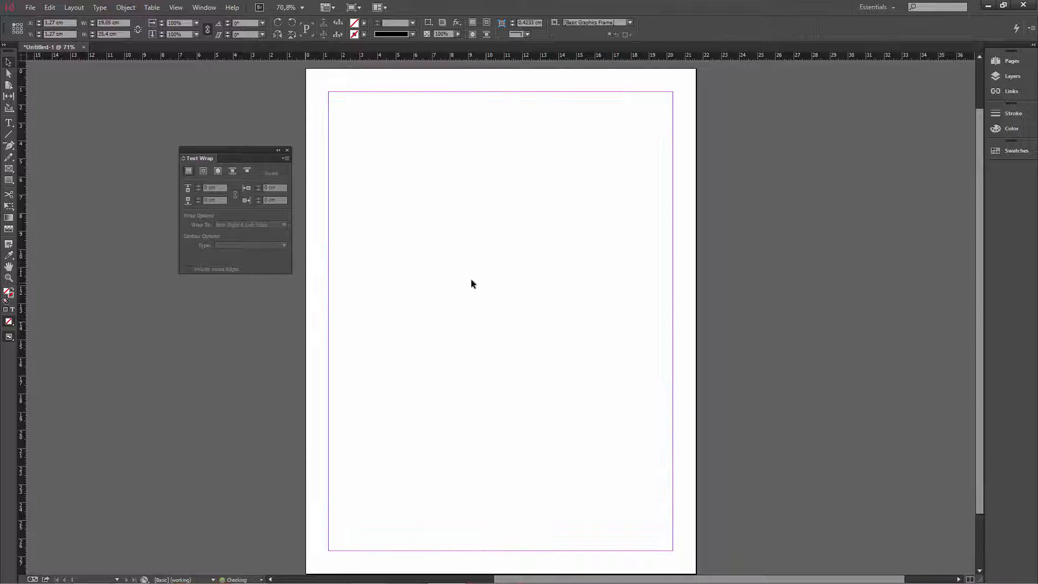
left_click(32, 10)
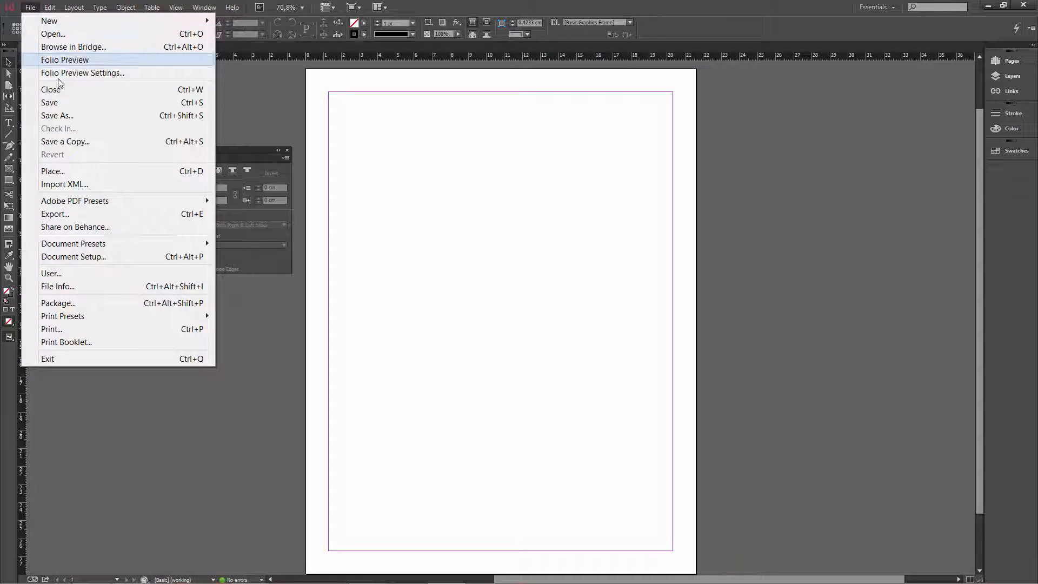
left_click(69, 175)
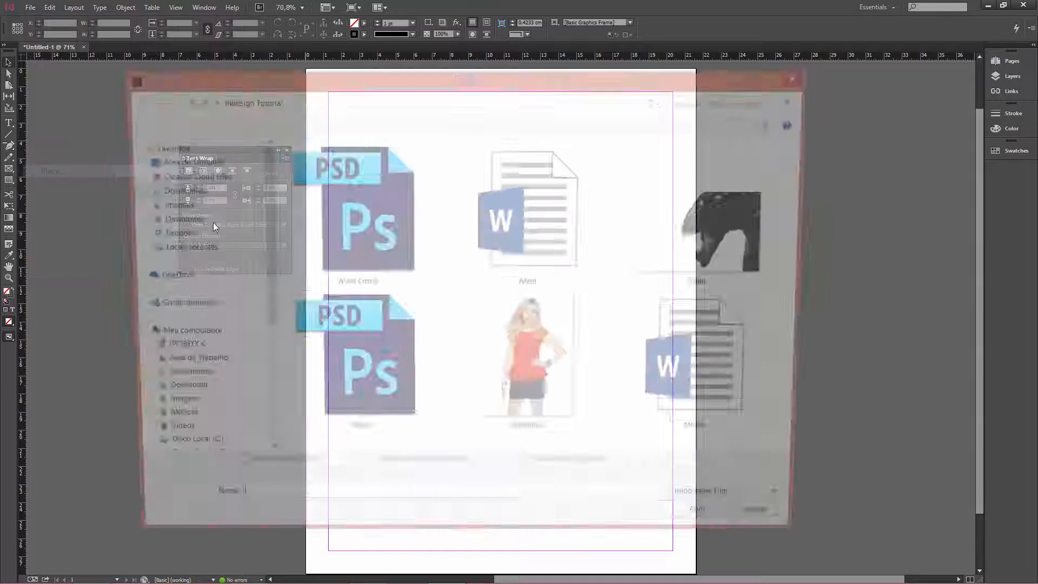
left_click(527, 242)
double_click(527, 242)
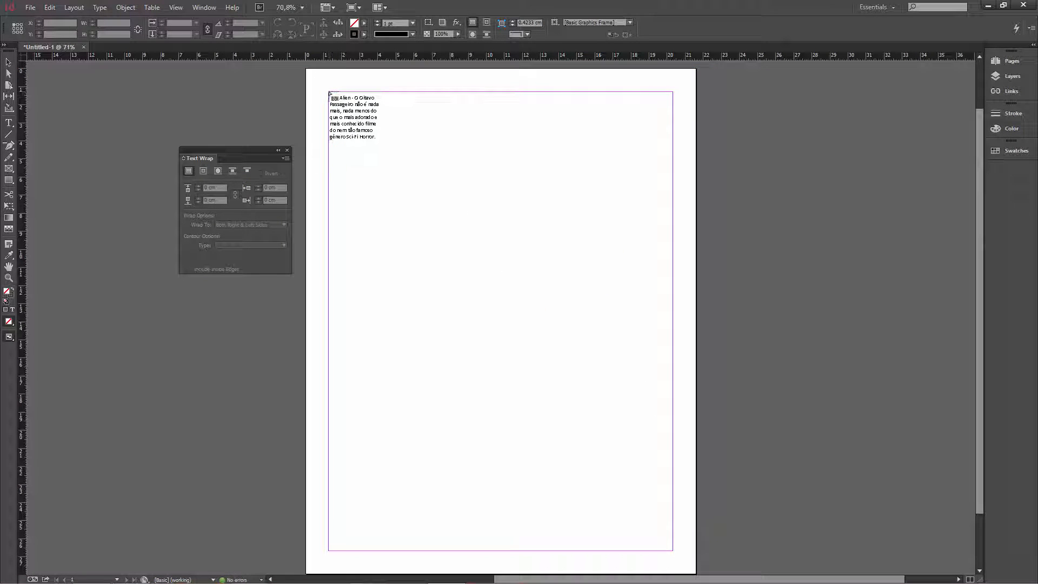
left_click_drag(328, 92, 673, 550)
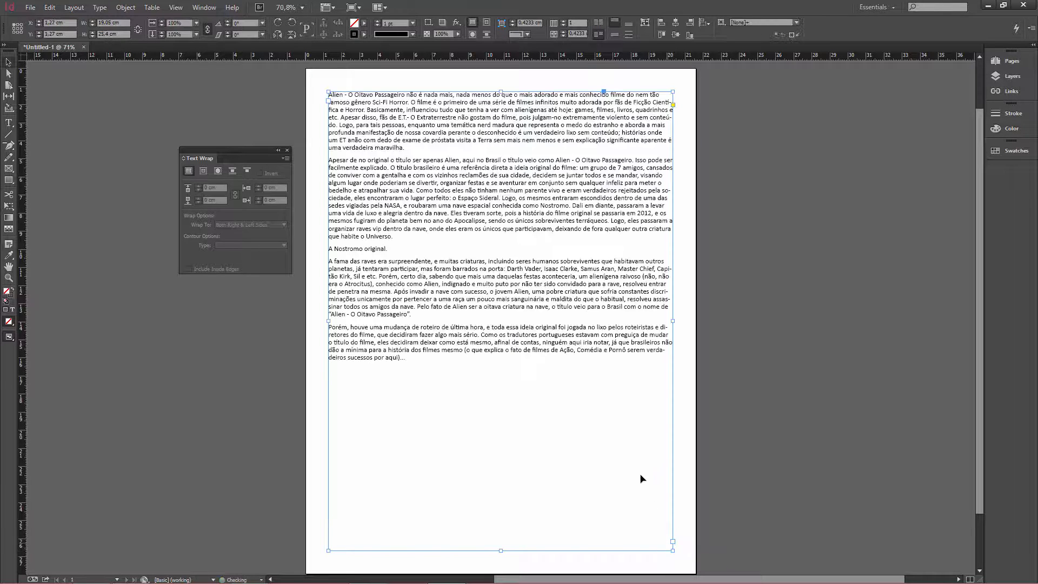
Set all of the placed Alien text to 13 pt and show the paragraph formatting controls.
double_click(409, 354)
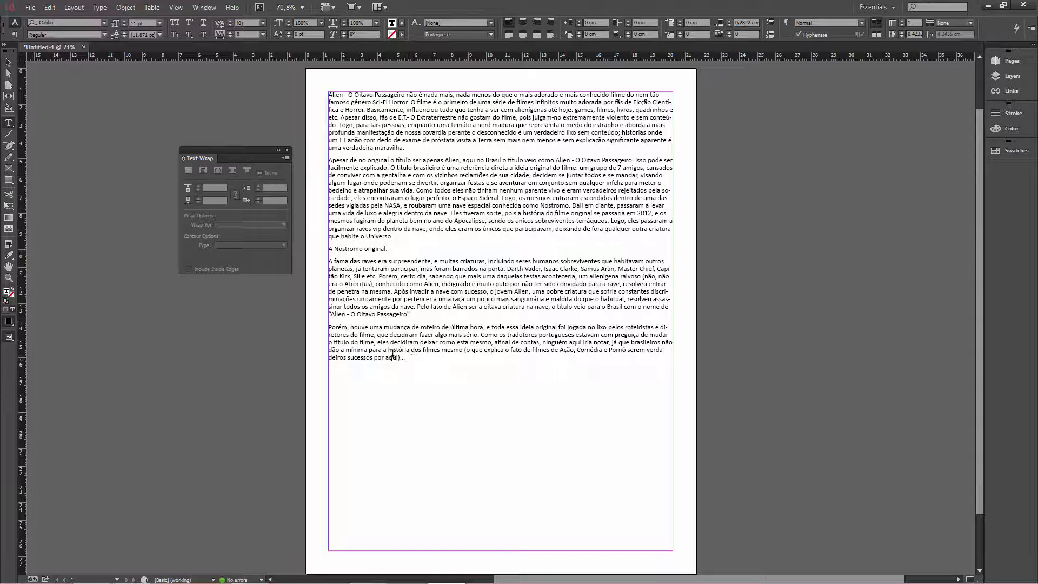
left_click_drag(409, 357, 248, 76)
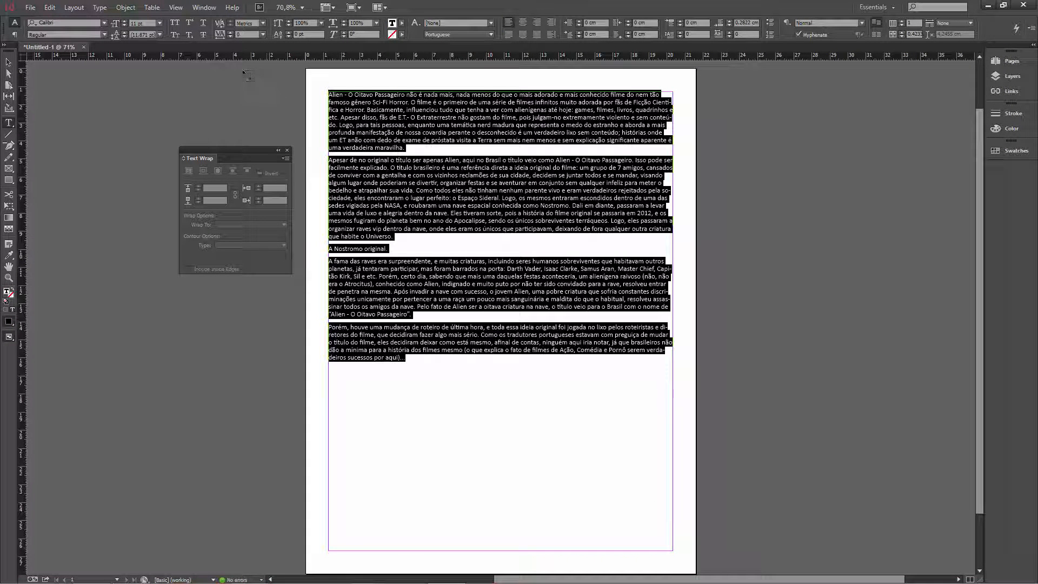
left_click(125, 20)
left_click(125, 21)
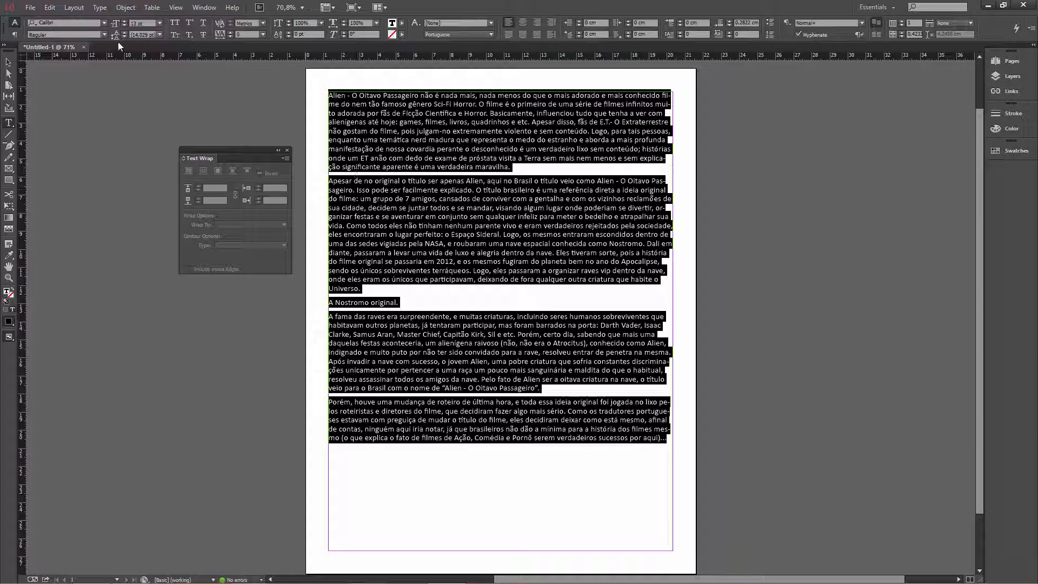
left_click(15, 33)
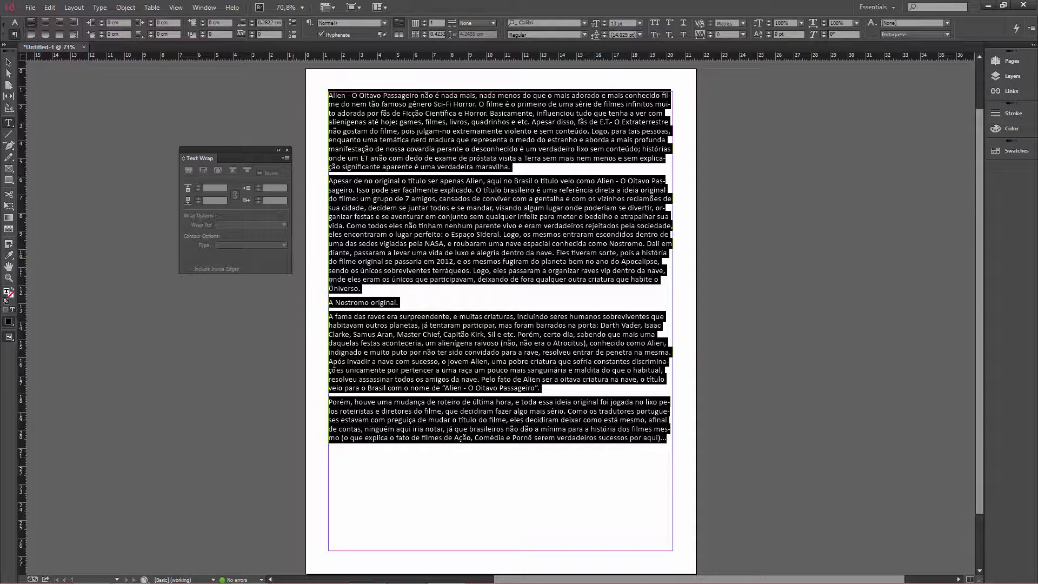
left_click(421, 300)
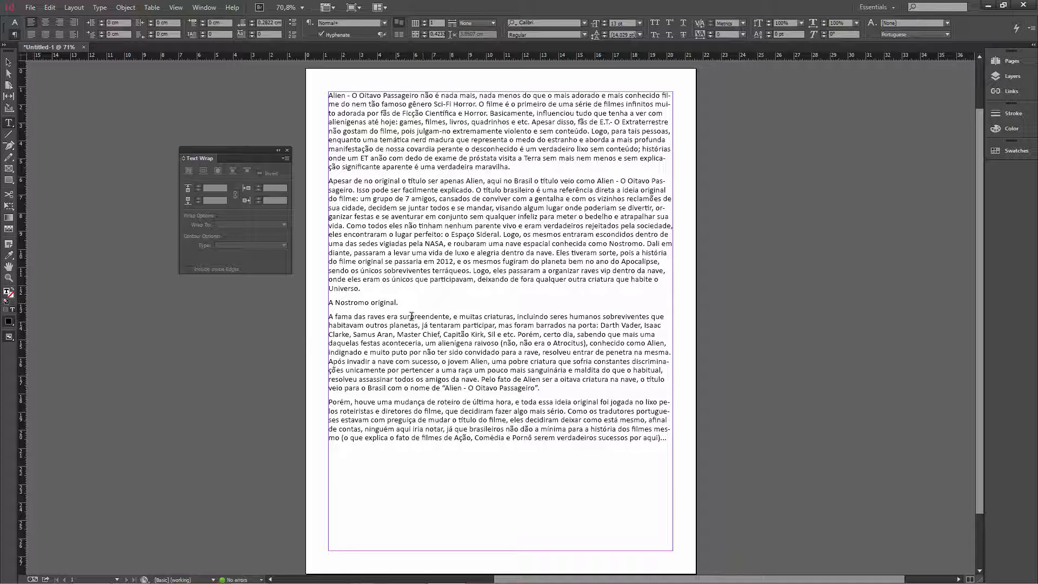
Place the Alien image over the upper part of the text, about 19 cm wide and 12 cm high.
left_click(34, 10)
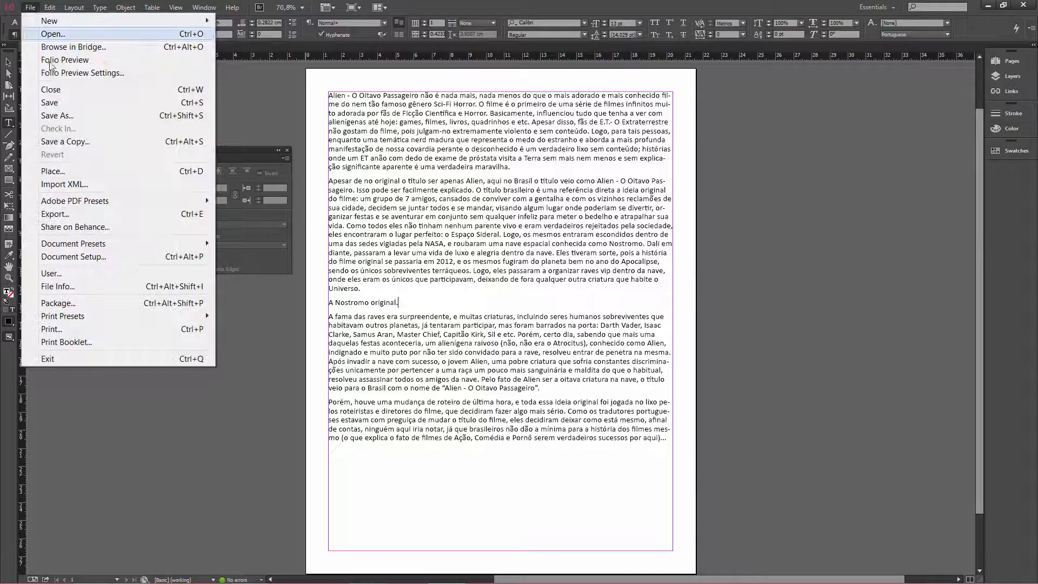
left_click(66, 172)
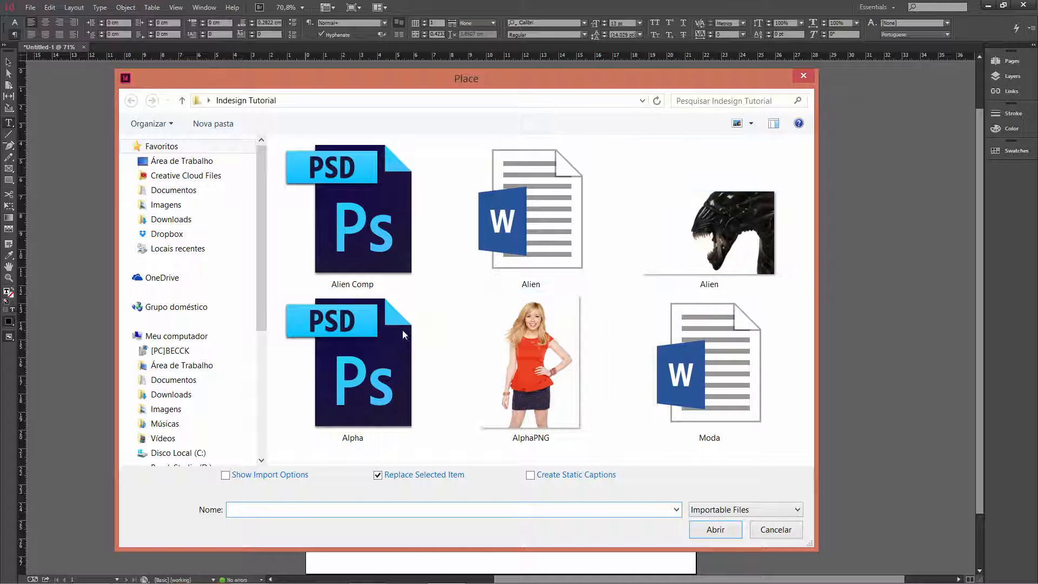
double_click(678, 231)
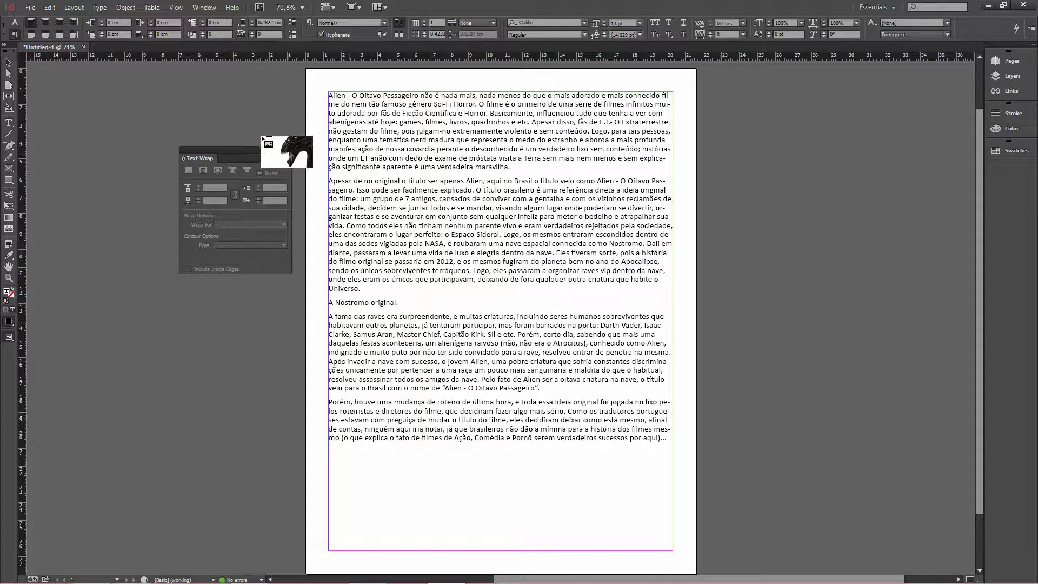
left_click_drag(354, 142, 671, 342)
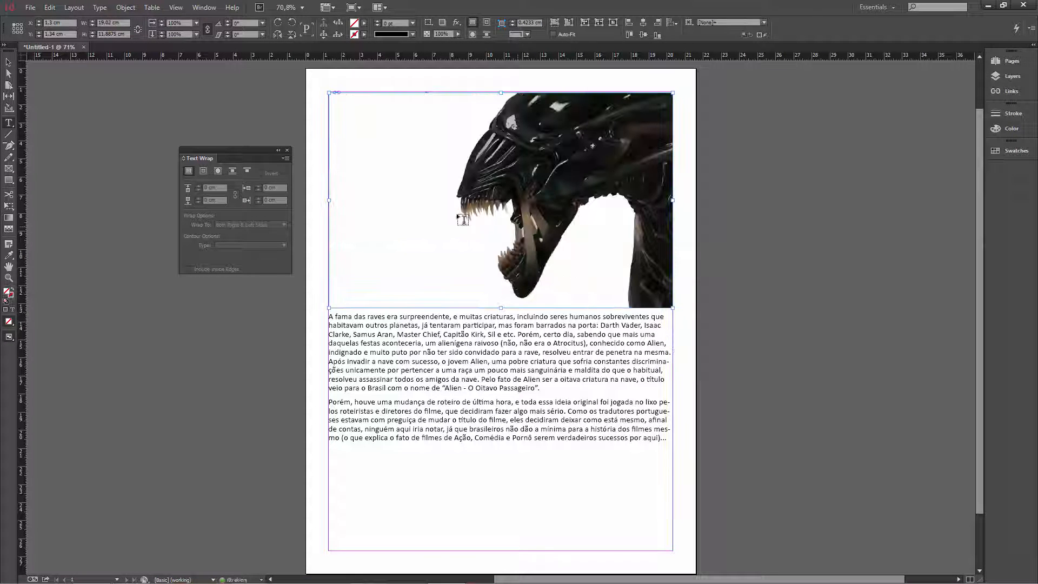
left_click(77, 147)
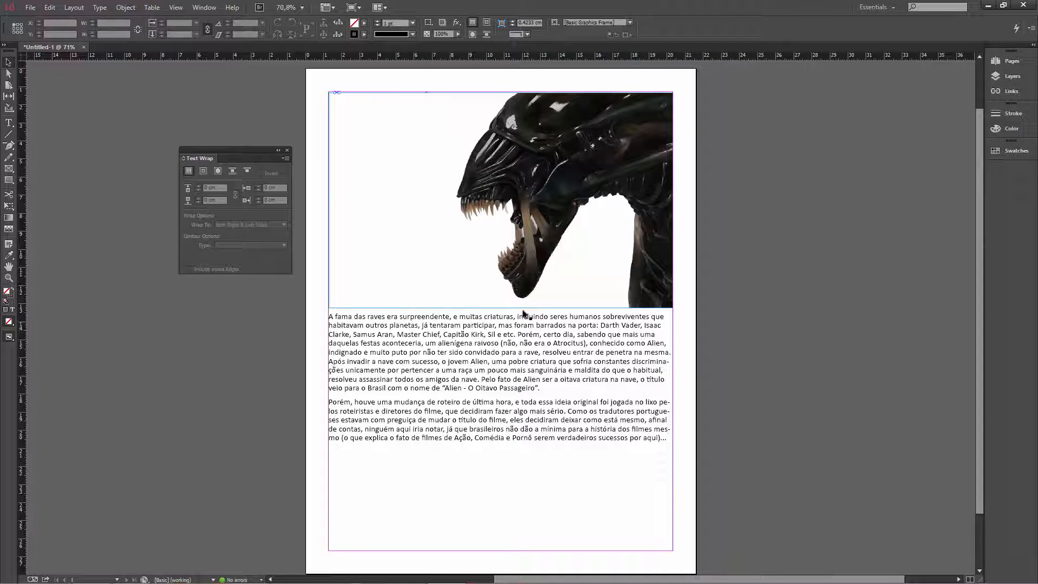
Examine the applications available for editing the placed Alien image, including the Photoshop CC 2014 program folder, without choosing one.
left_click(601, 233)
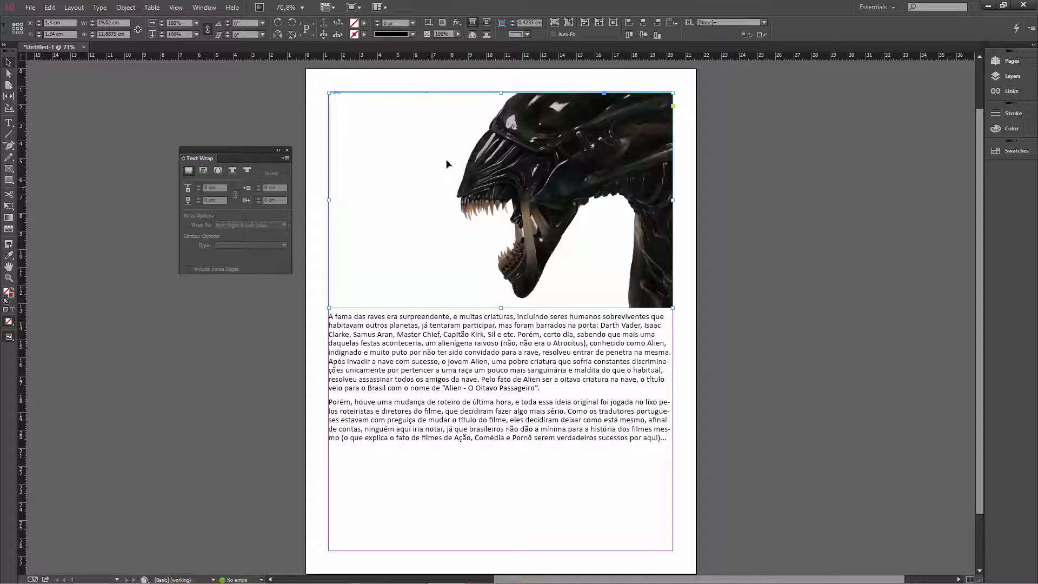
right_click(427, 167)
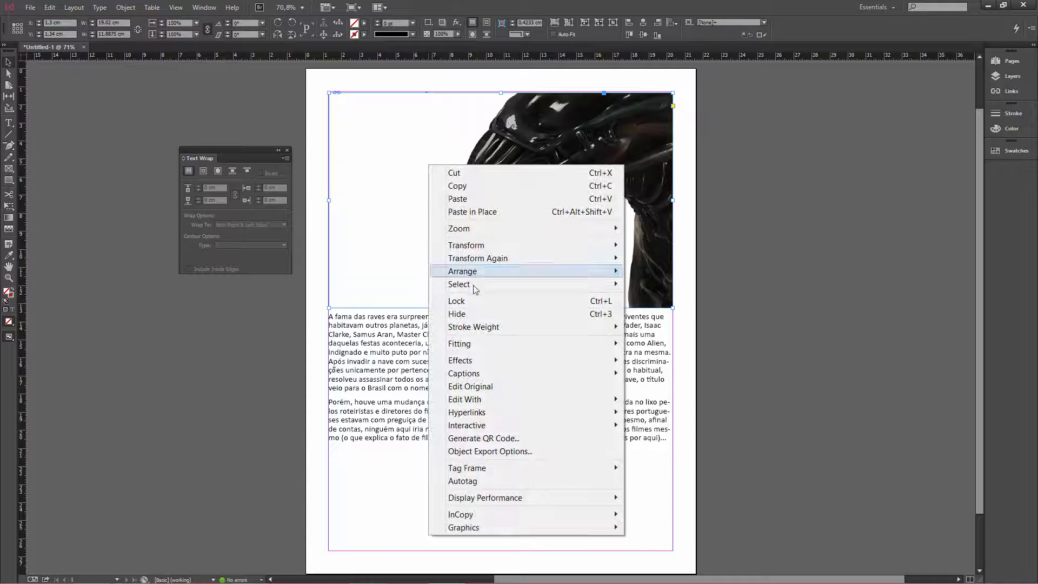
mouse_move(479, 402)
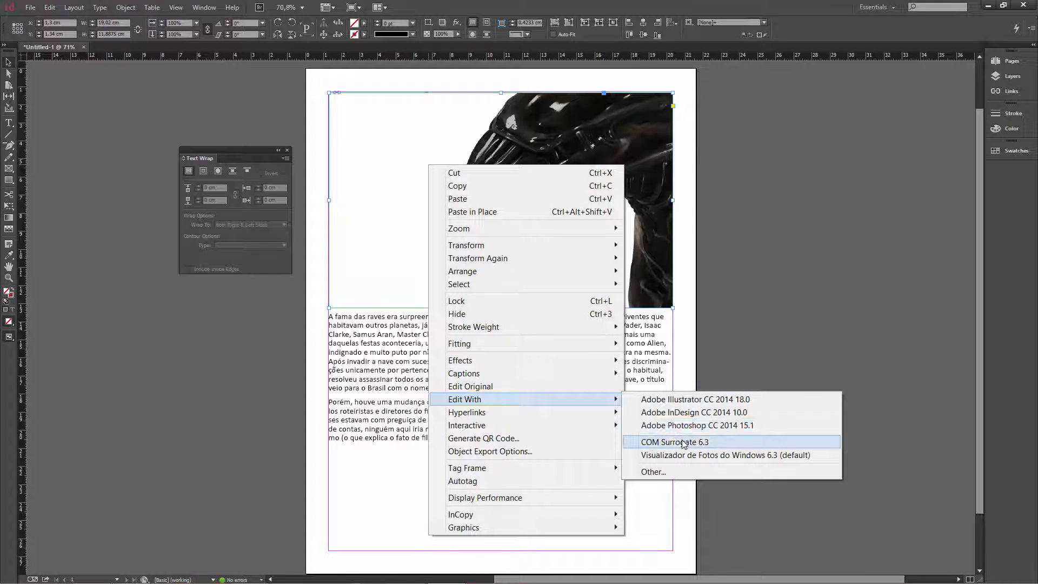
left_click(663, 474)
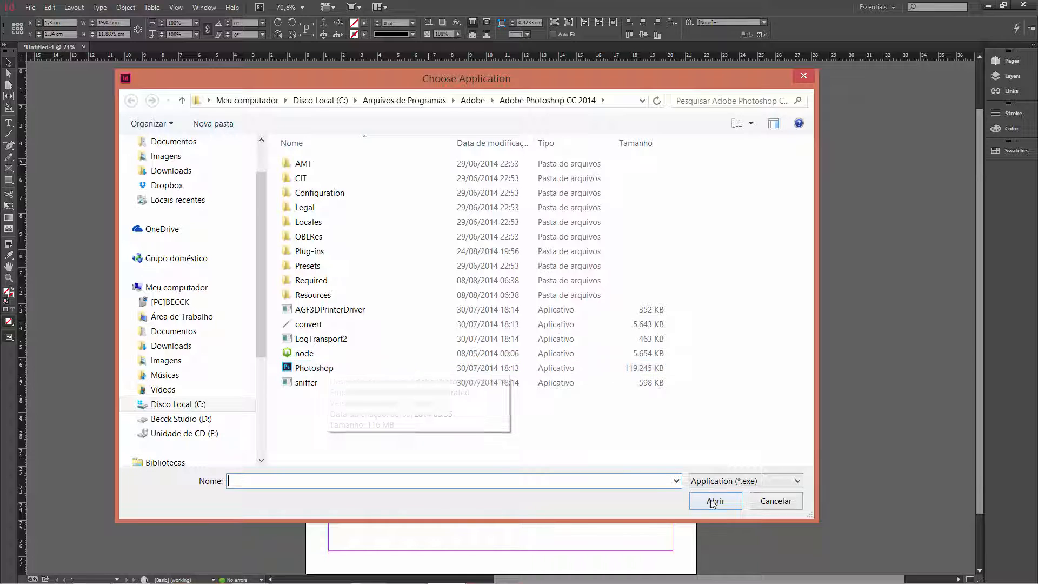
left_click(770, 501)
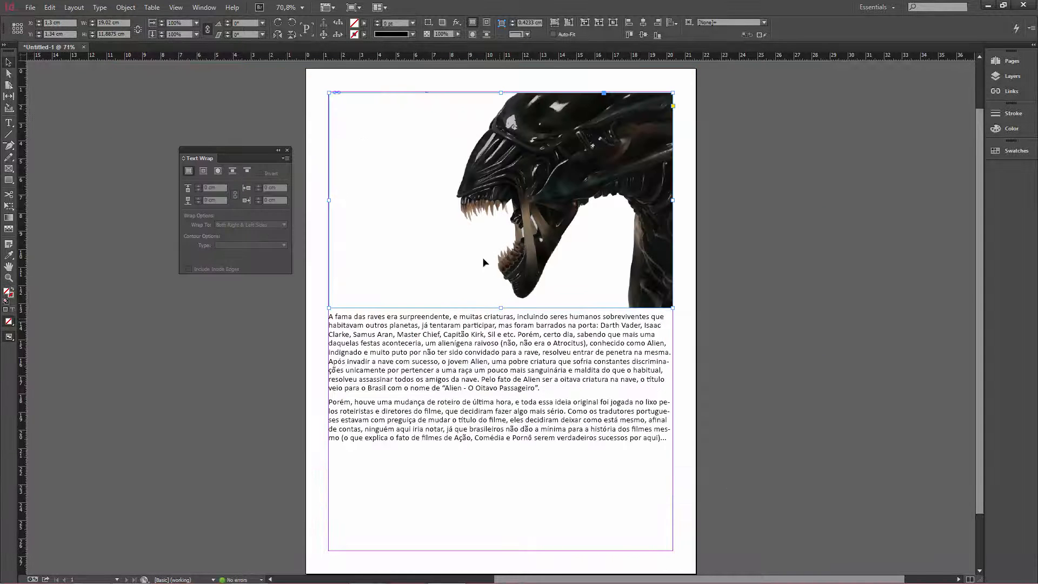
Open the placed Alien image in Photoshop CC 2014 and select the creature by inverting a Magic Wand selection of the white background.
right_click(423, 176)
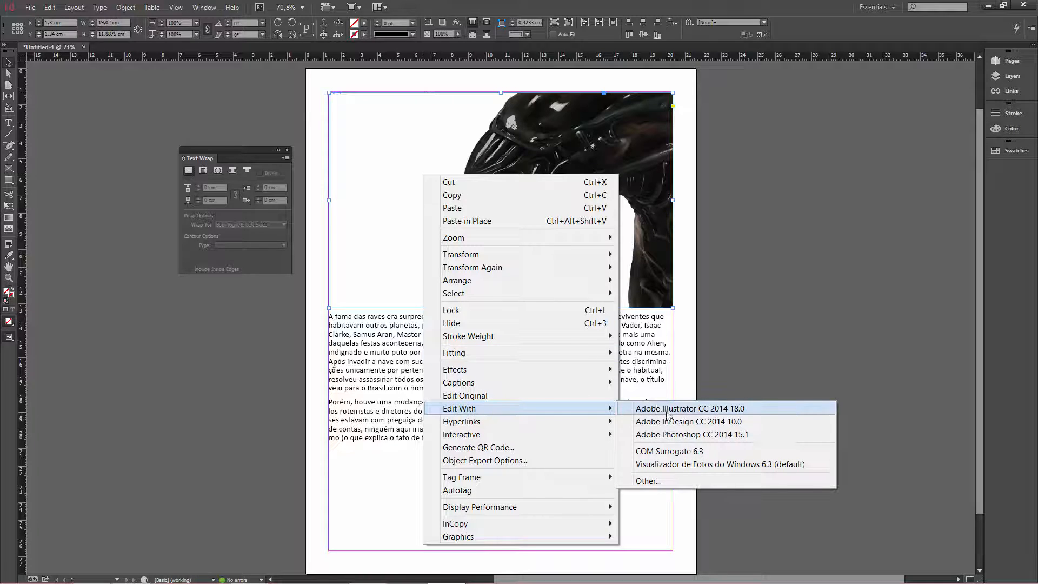
left_click(666, 435)
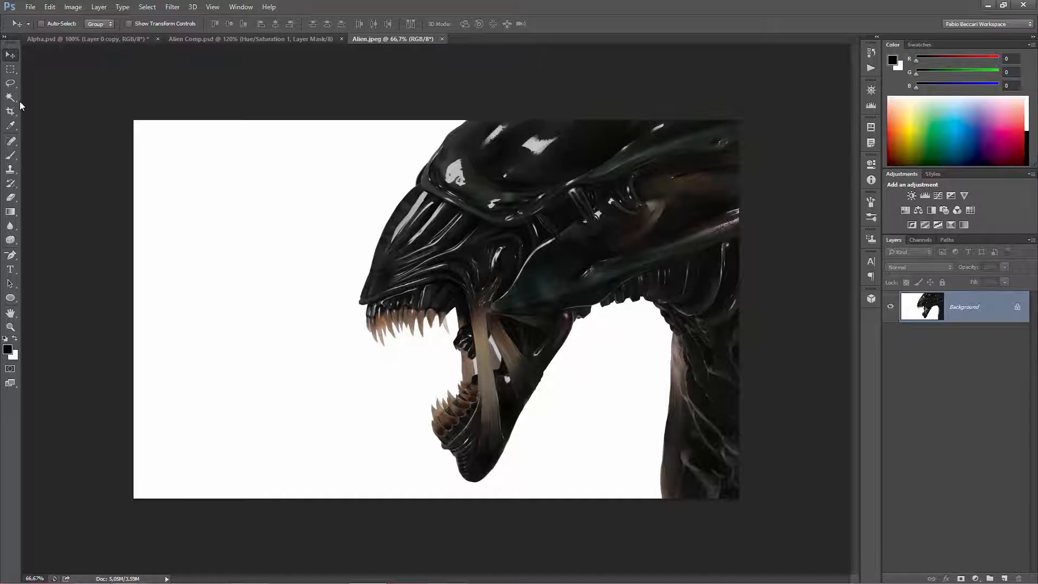
left_click_drag(10, 97, 45, 110)
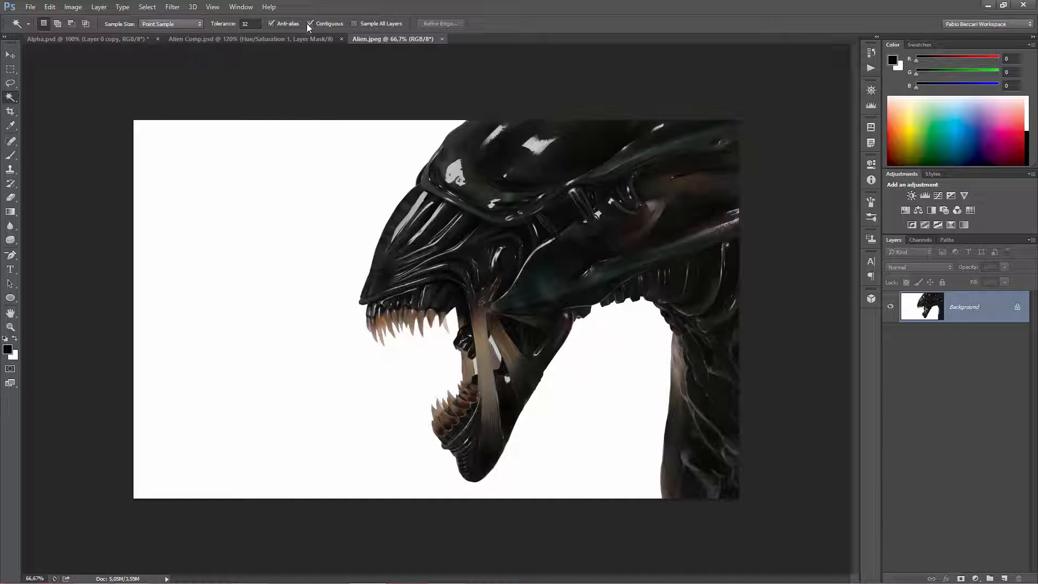
left_click(248, 183)
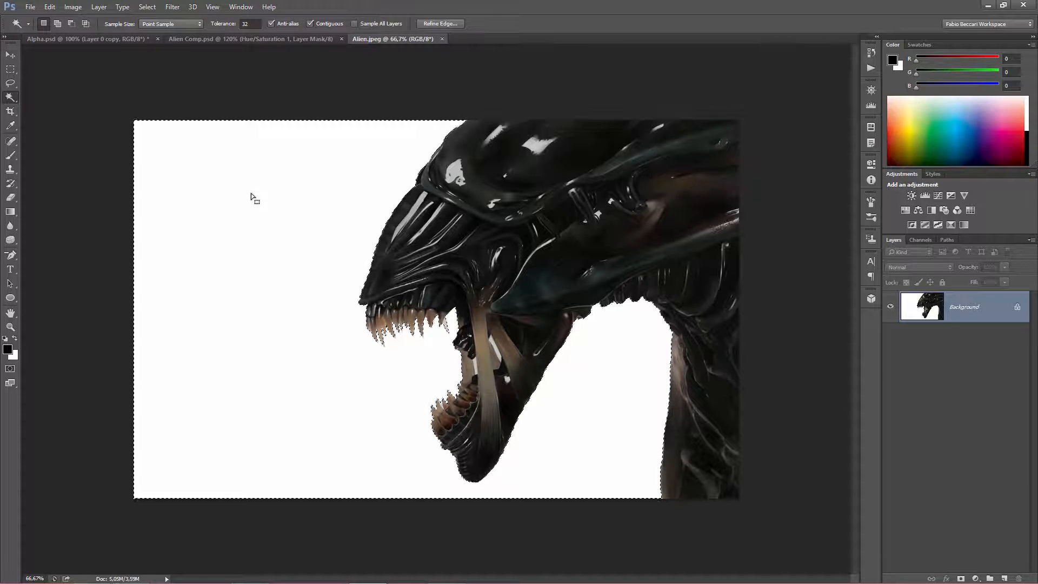
key("ctrl+d")
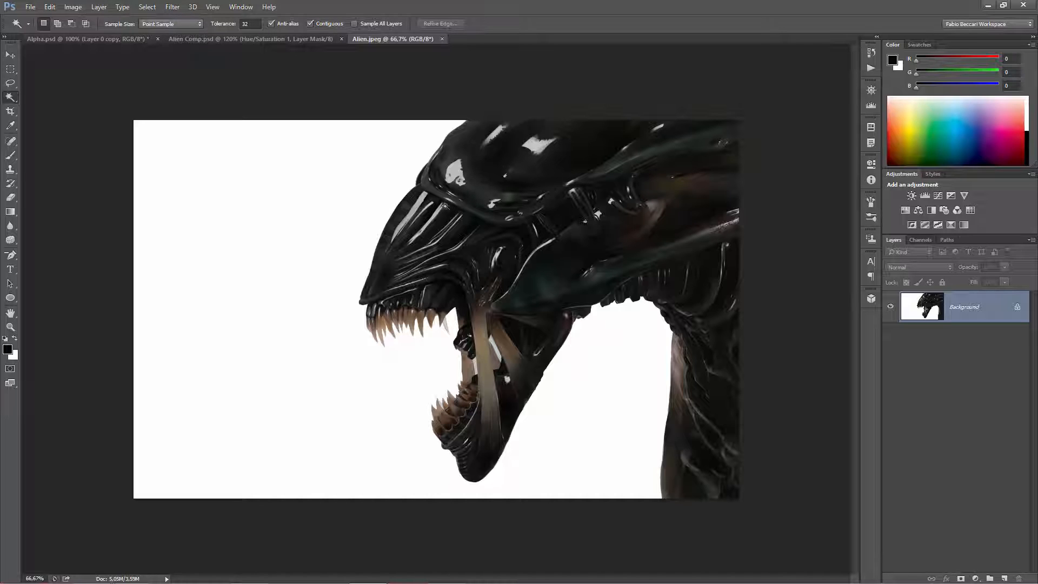
left_click(220, 175)
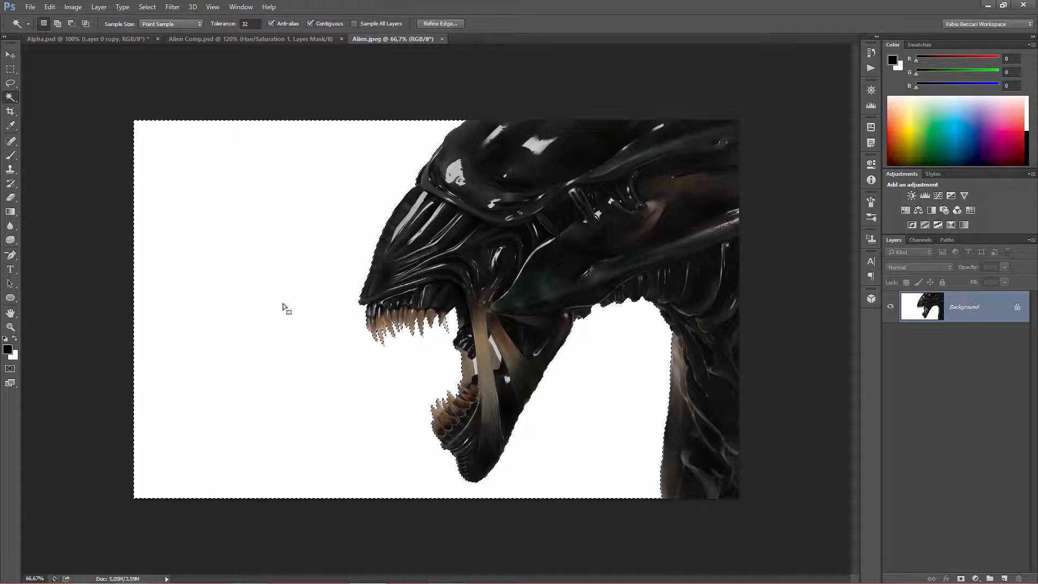
left_click(147, 6)
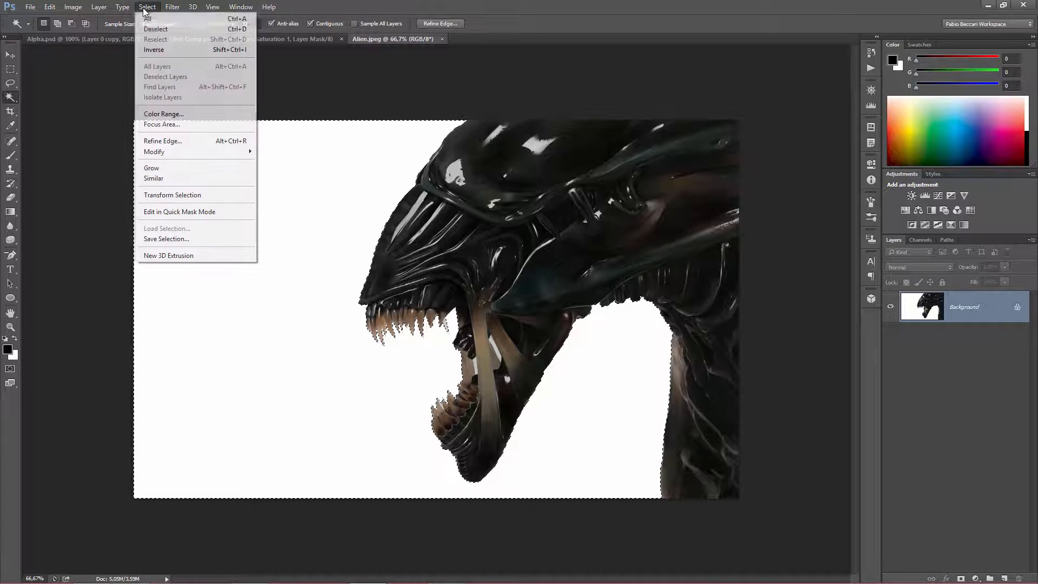
left_click(154, 50)
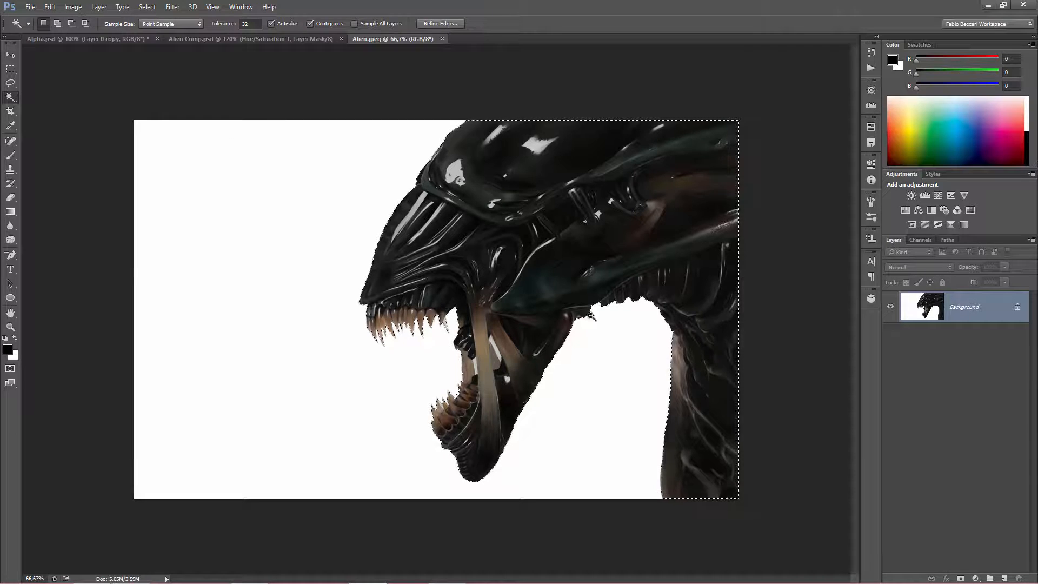
Convert the selection around the Alien creature into a work path.
right_click(529, 209)
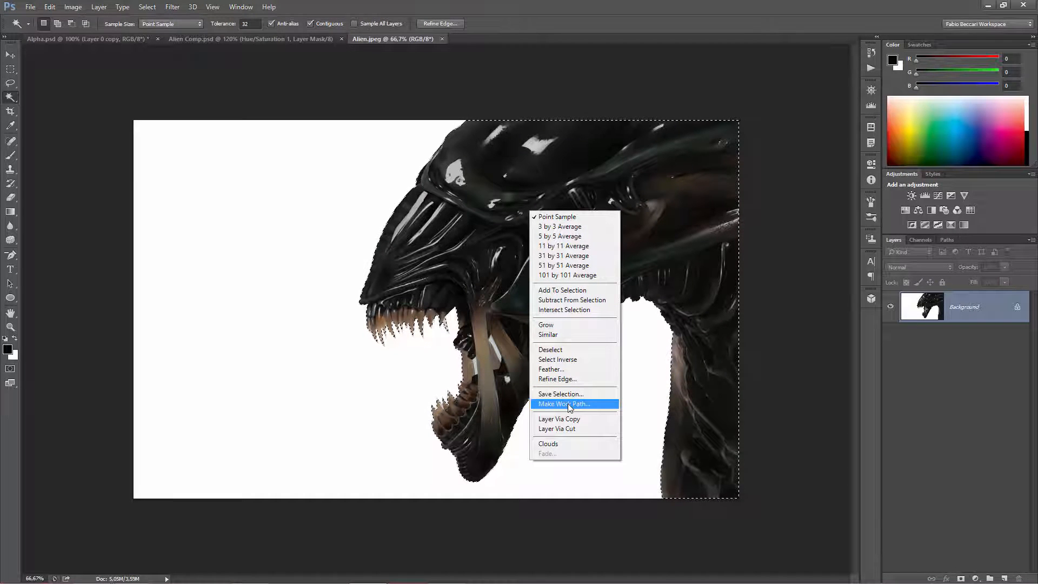
left_click(947, 241)
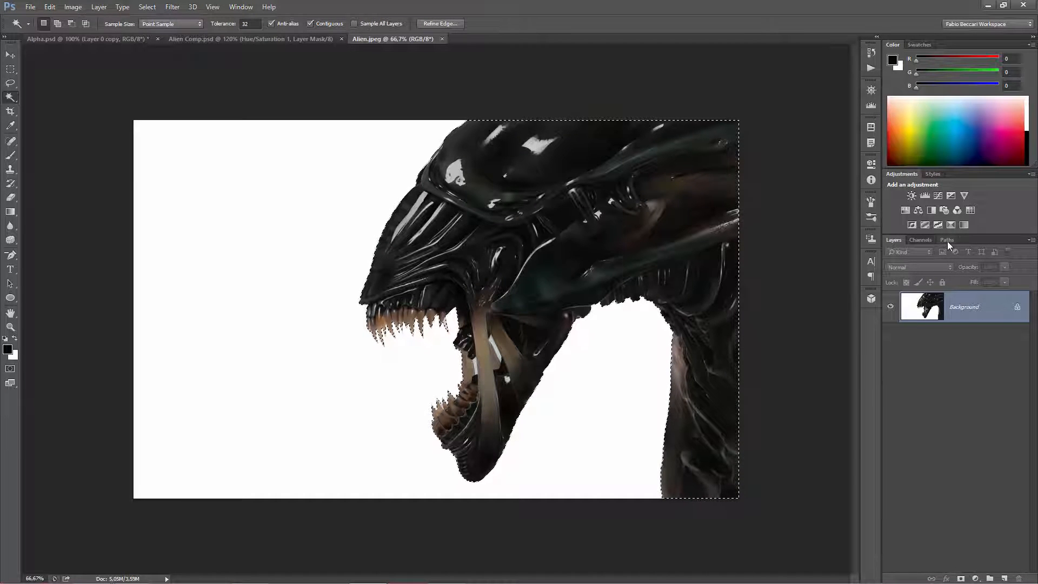
left_click(948, 241)
left_click_drag(909, 239, 634, 66)
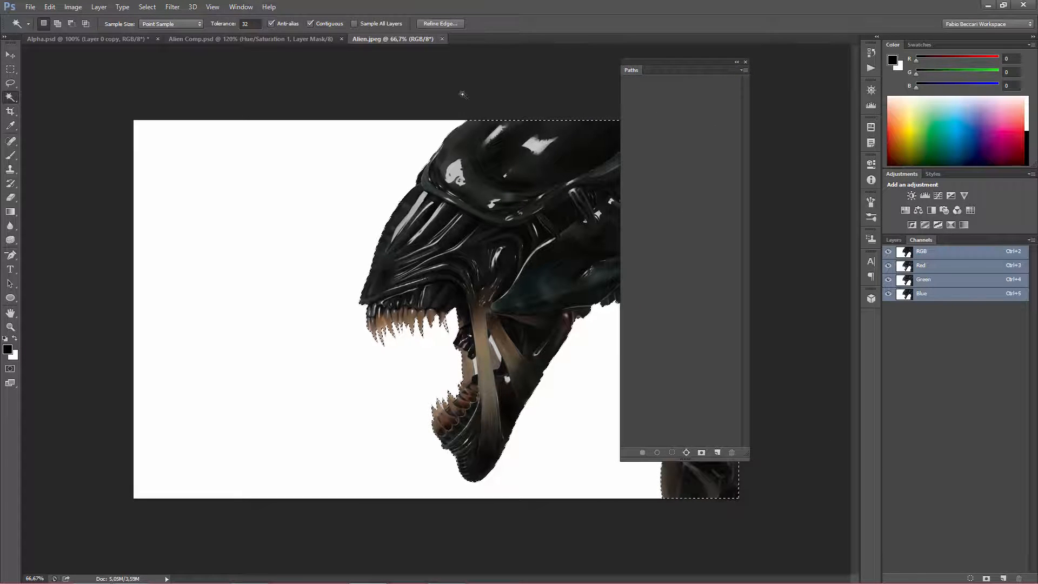
left_click(240, 7)
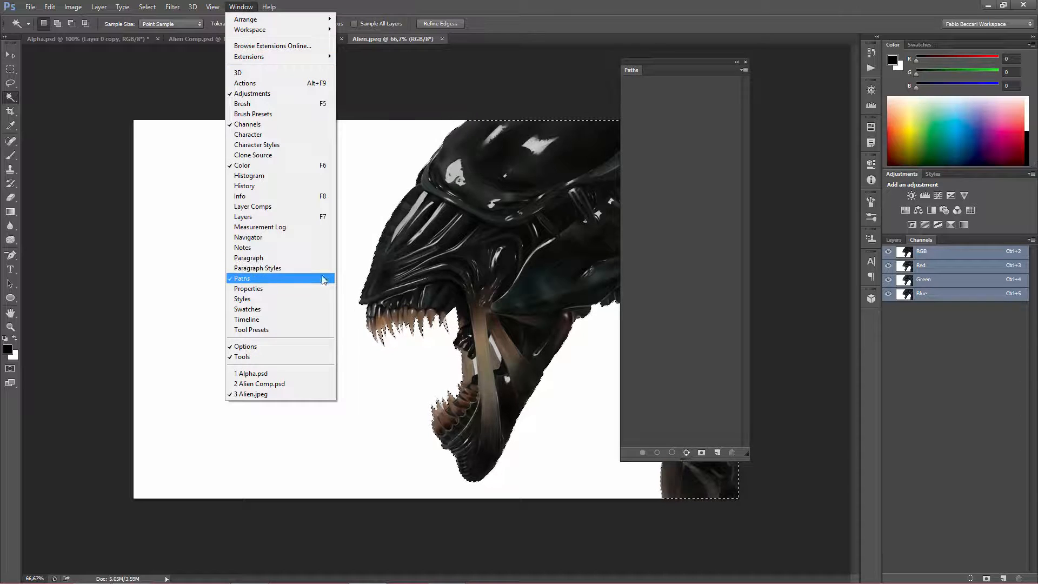
left_click(676, 225)
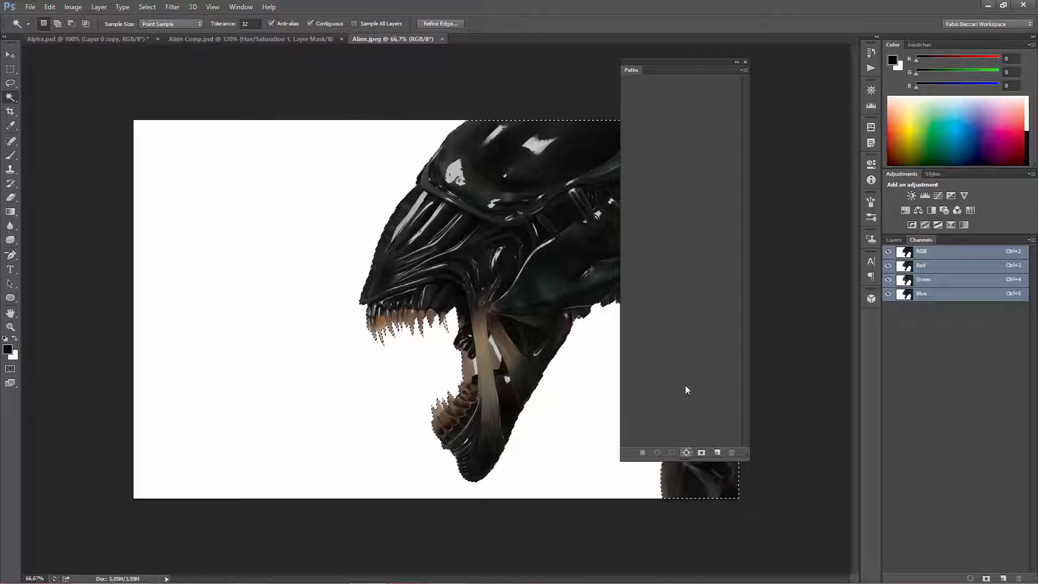
left_click_drag(686, 65, 852, 91)
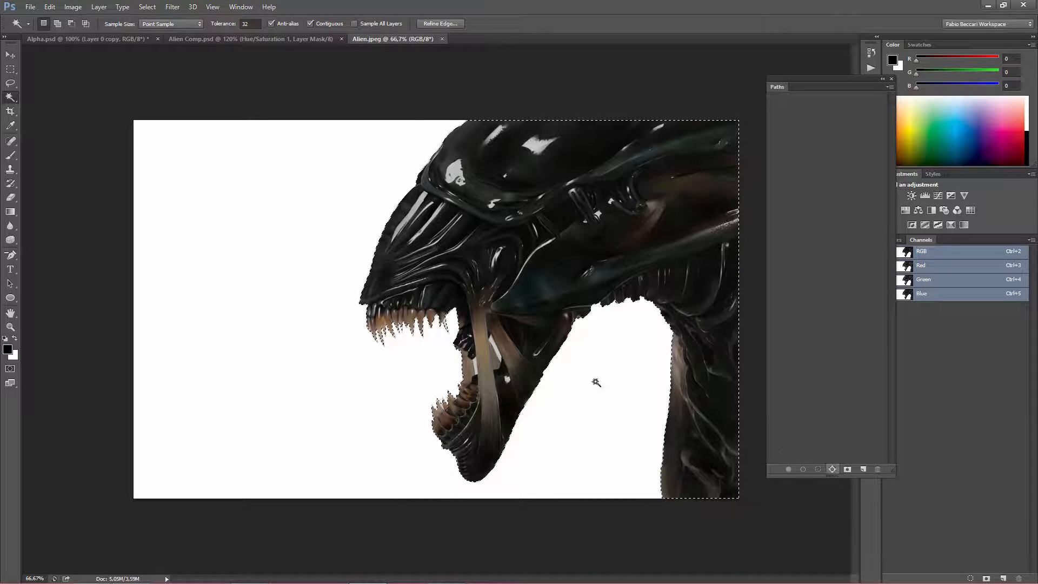
left_click(832, 469)
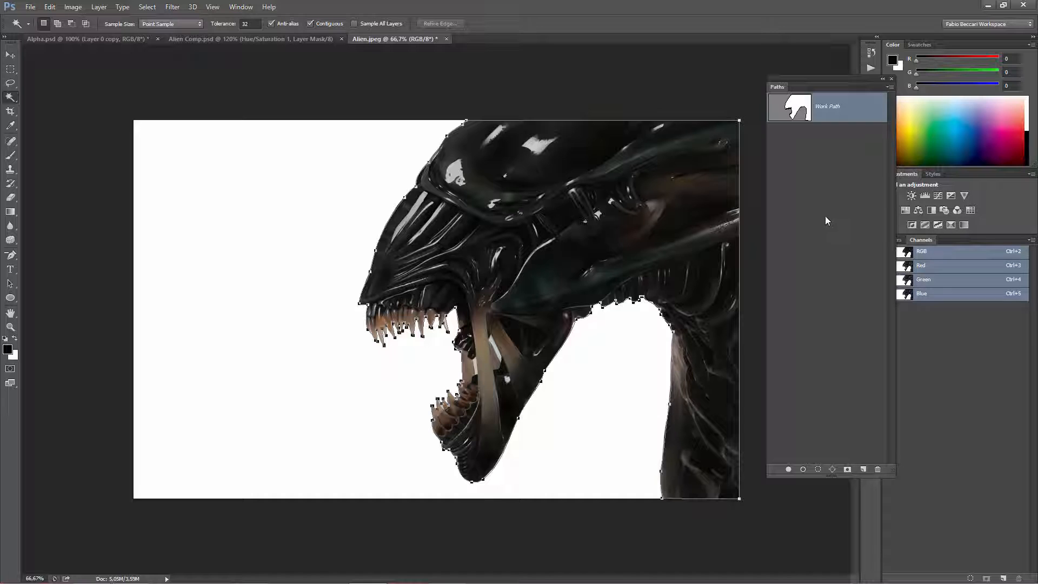
Save the work path under the name Alien.
double_click(835, 113)
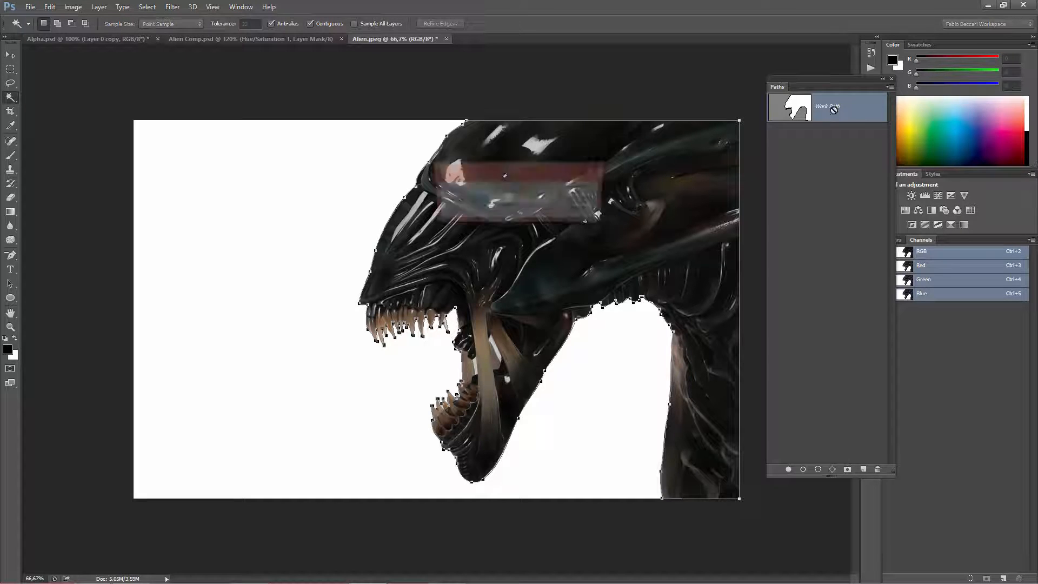
type("Alien")
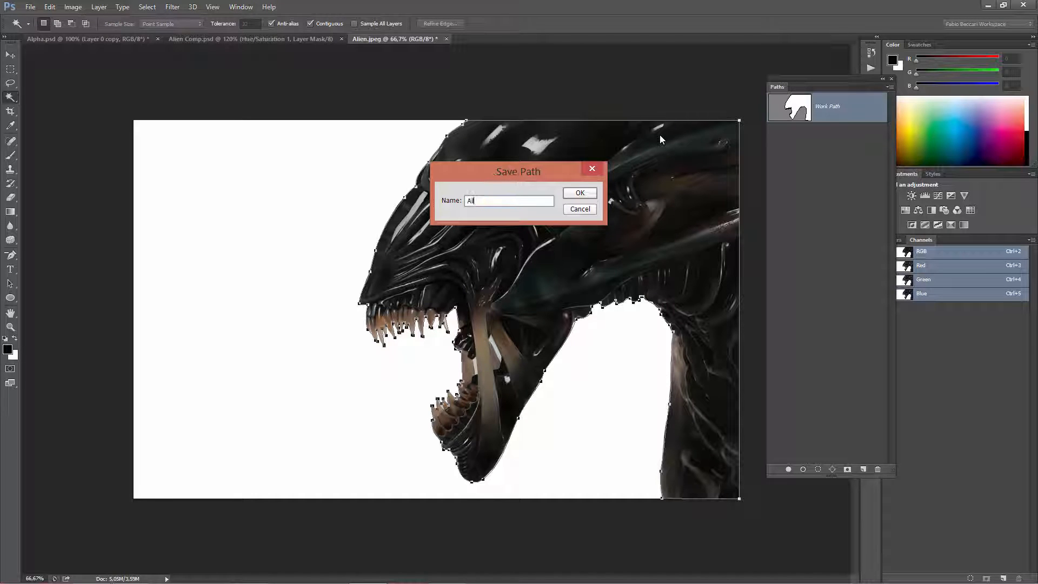
left_click(580, 193)
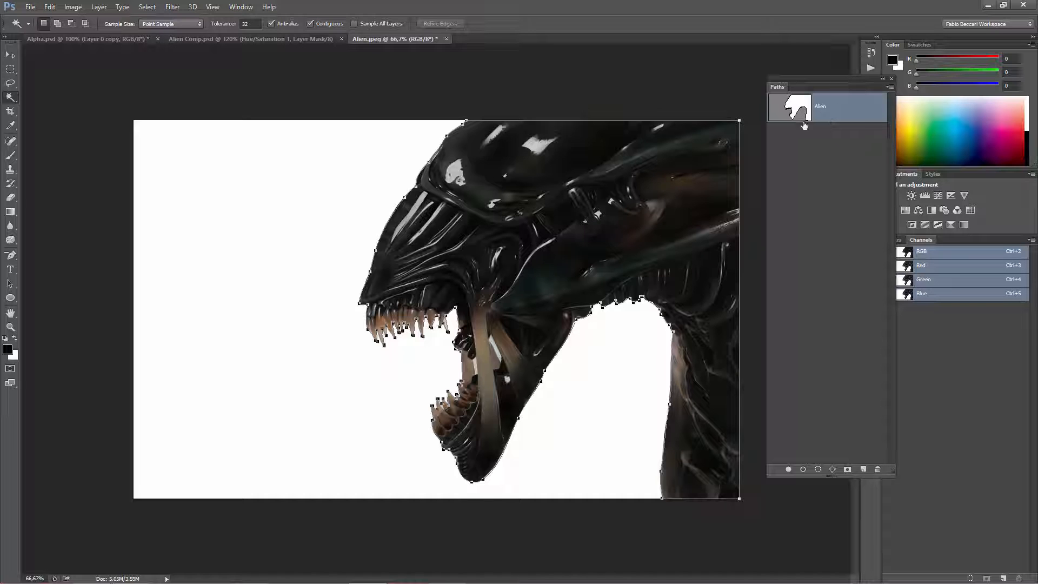
Make the Alien path the image's clipping path with the flatness left blank, and deselect the path.
left_click(889, 87)
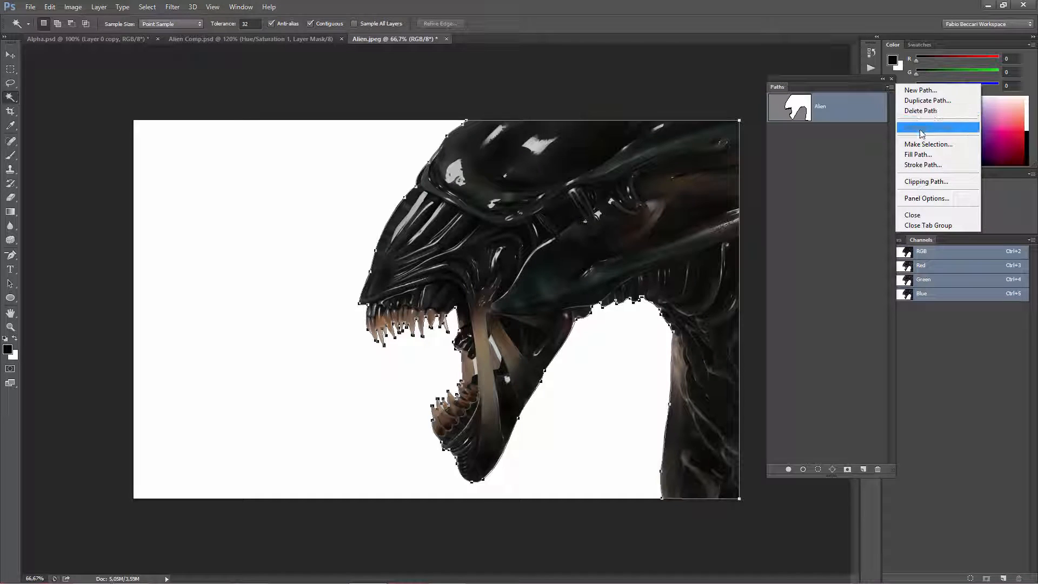
left_click(928, 183)
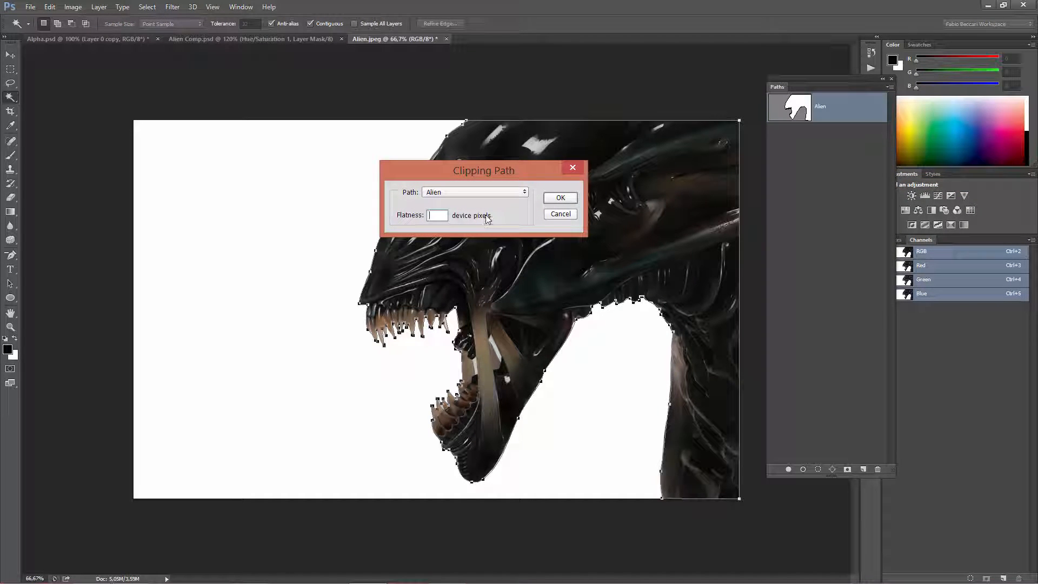
left_click_drag(487, 173, 628, 196)
left_click(702, 220)
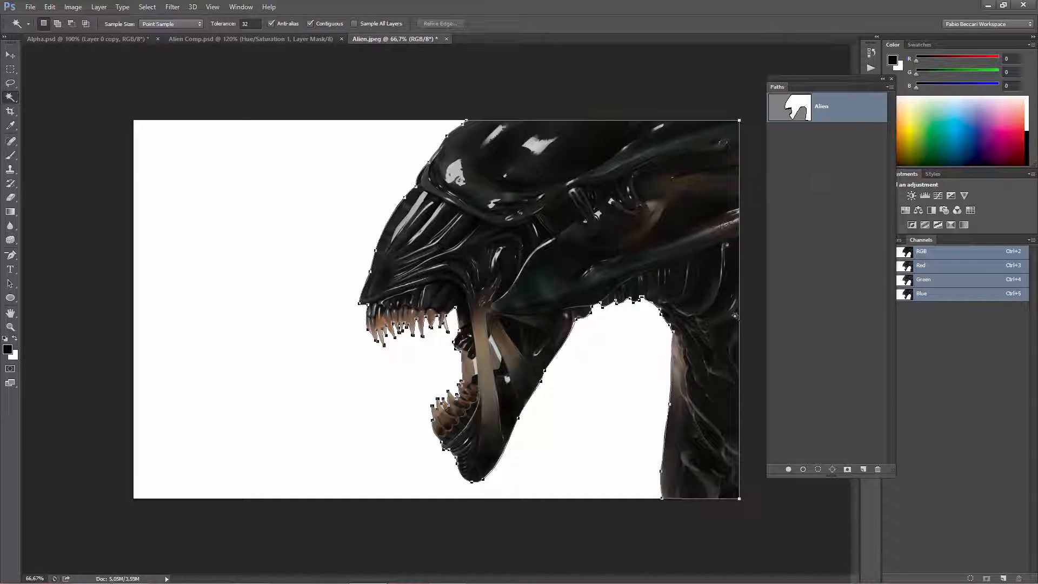
left_click(829, 255)
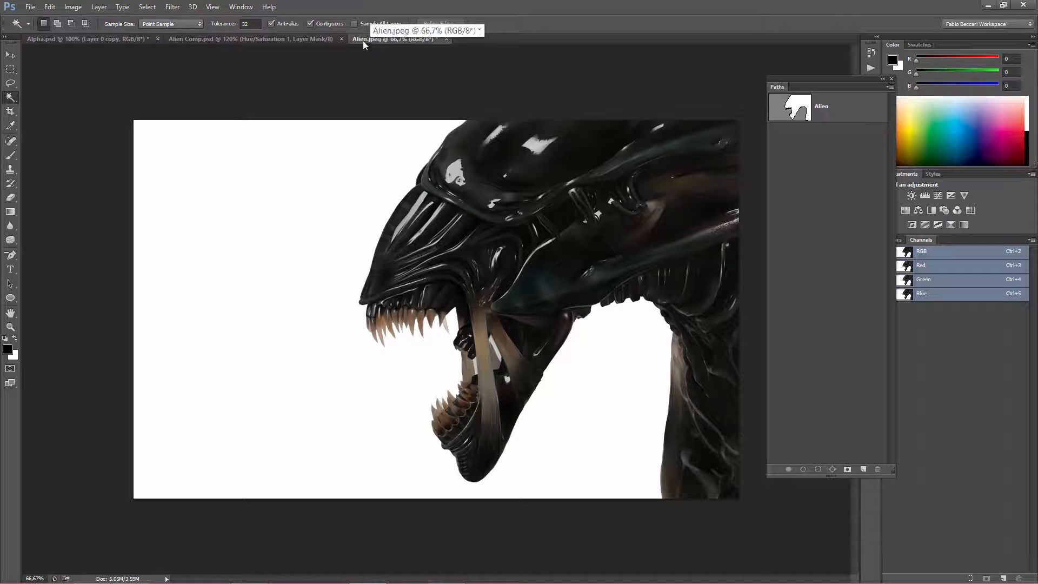
Save Alien.jpeg with its clipping path and switch back to the InDesign document.
left_click(30, 7)
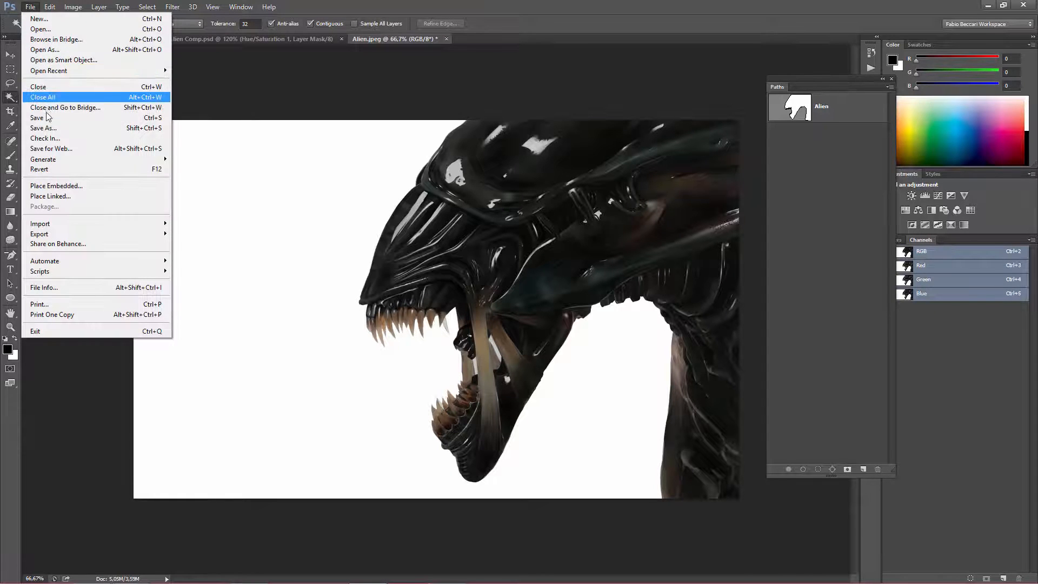
left_click(164, 111)
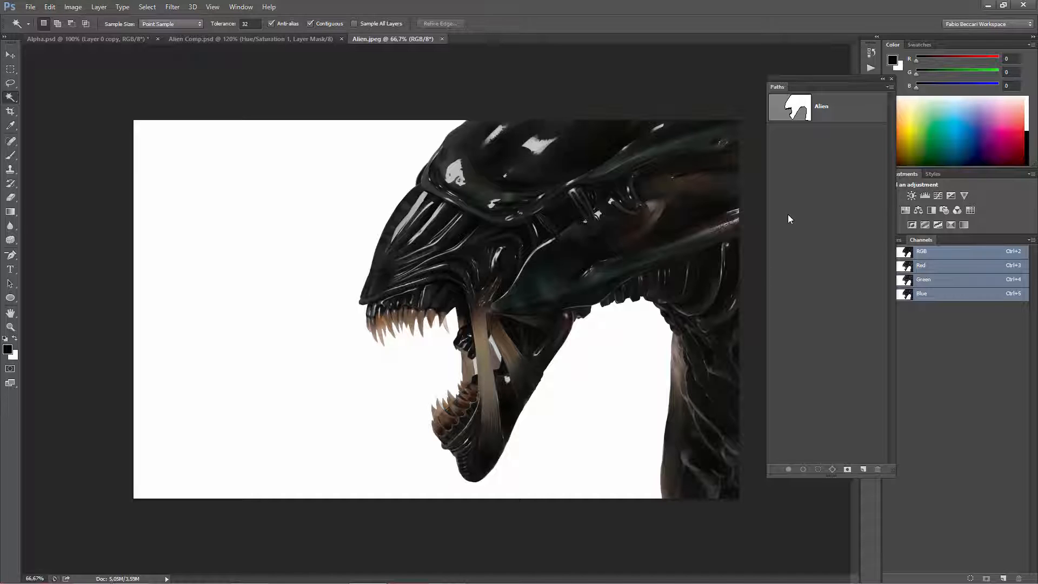
left_click(794, 112)
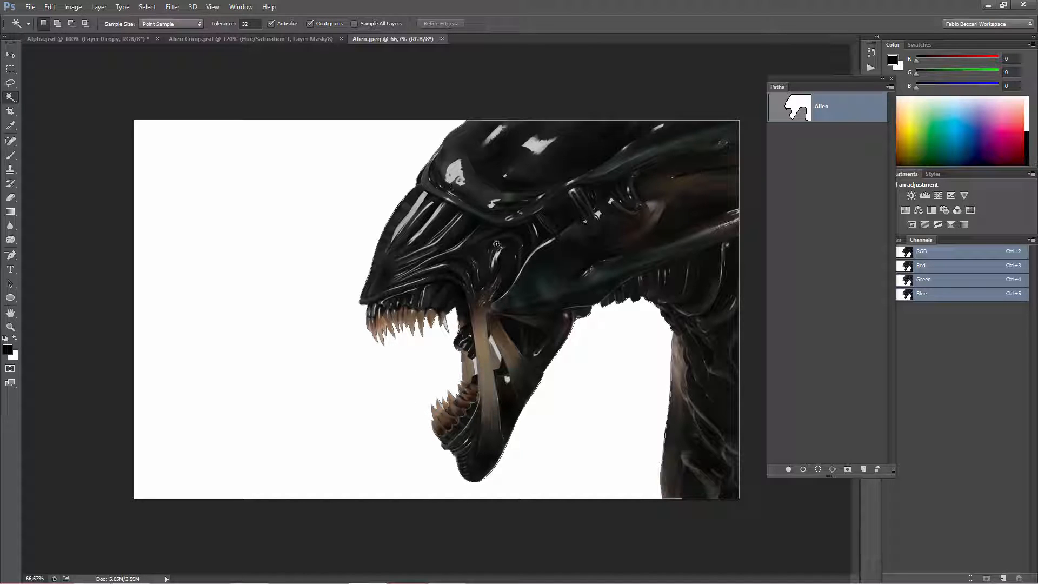
left_click(795, 205)
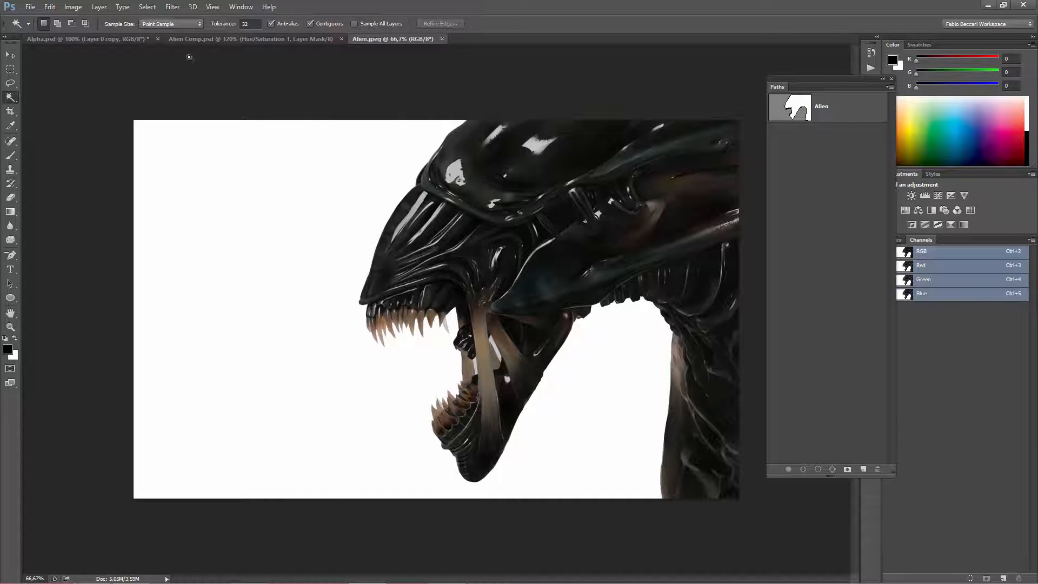
left_click(446, 577)
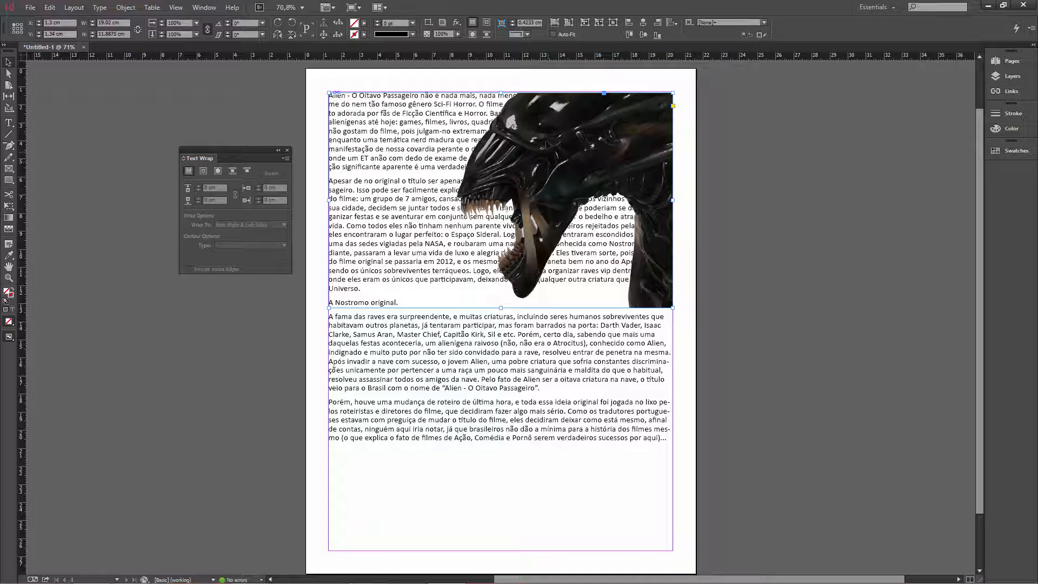
Set the clipping path type of the placed Alien image to None, with the preview on.
left_click(126, 8)
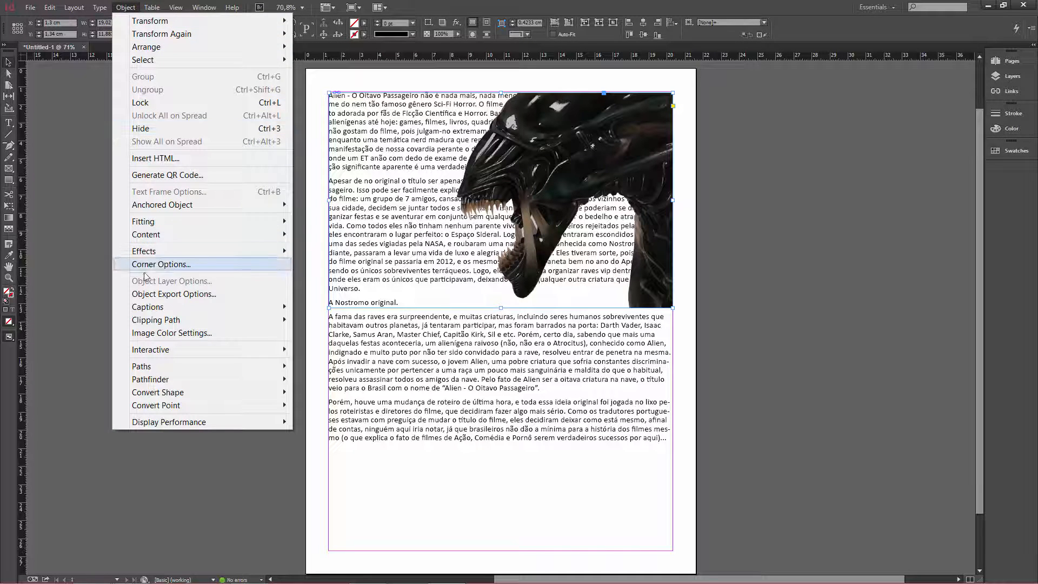
mouse_move(189, 322)
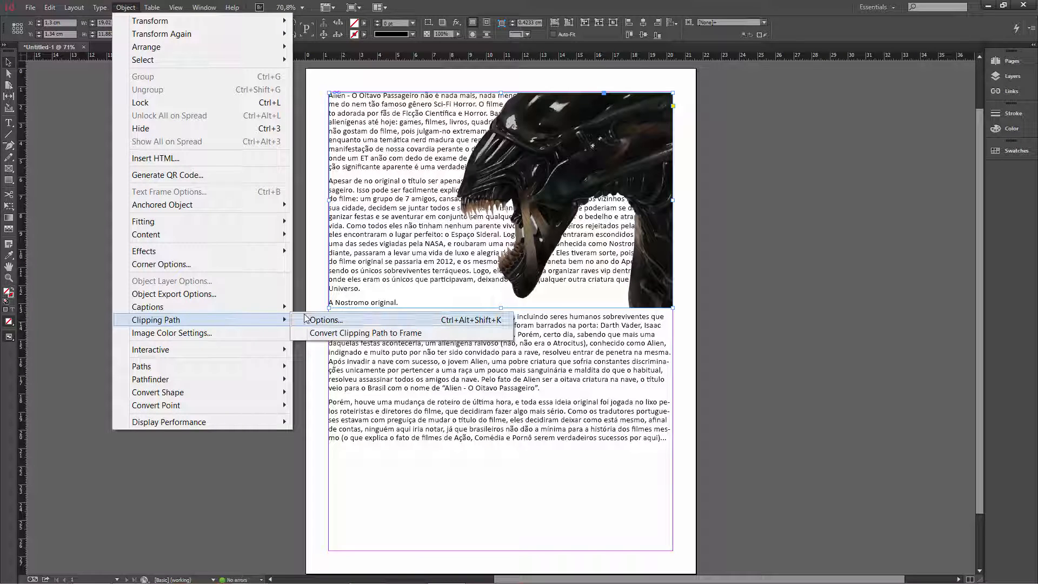
left_click(325, 321)
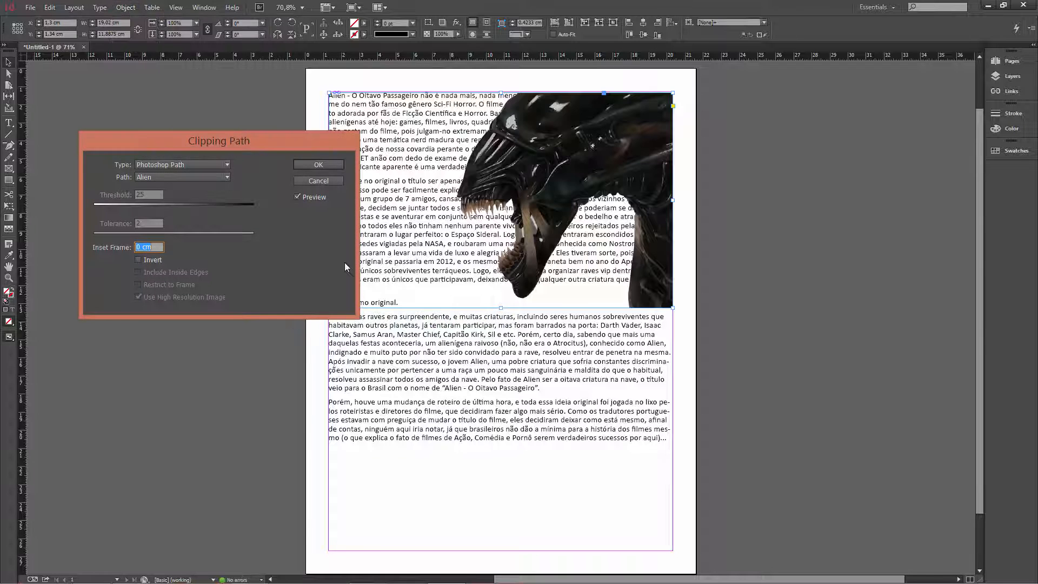
left_click_drag(240, 141, 229, 121)
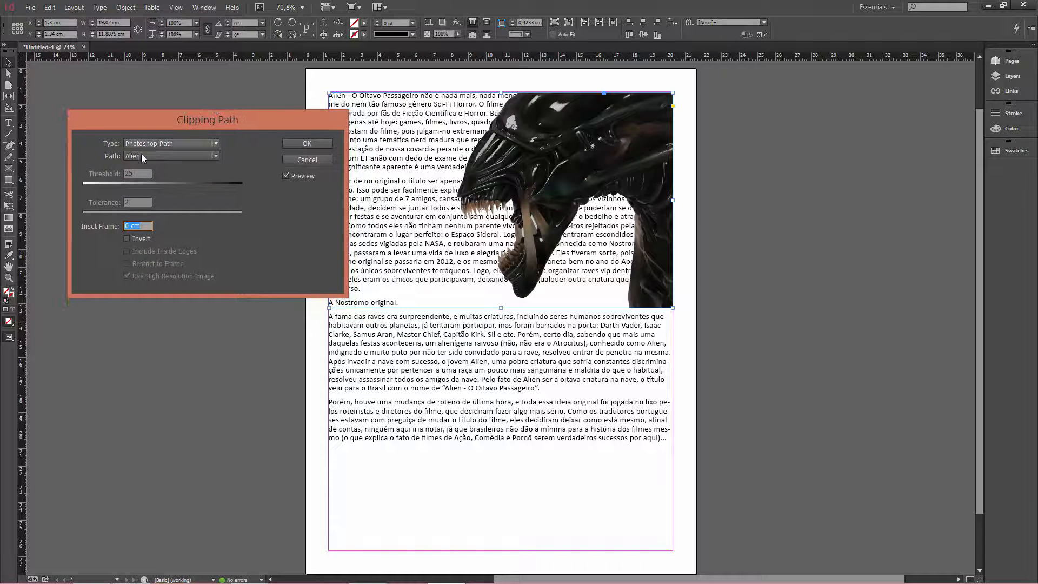
left_click(139, 145)
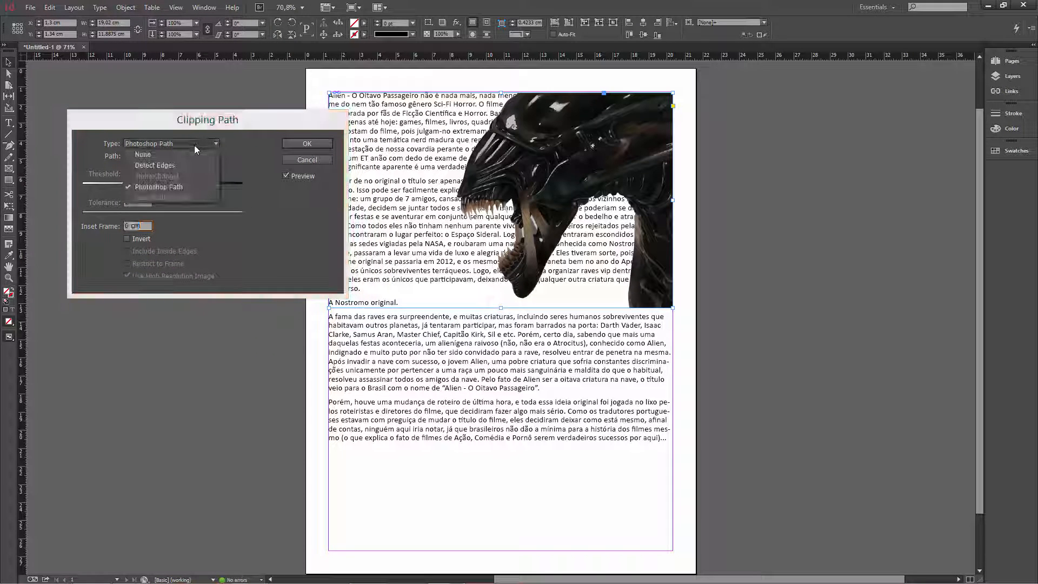
left_click(169, 156)
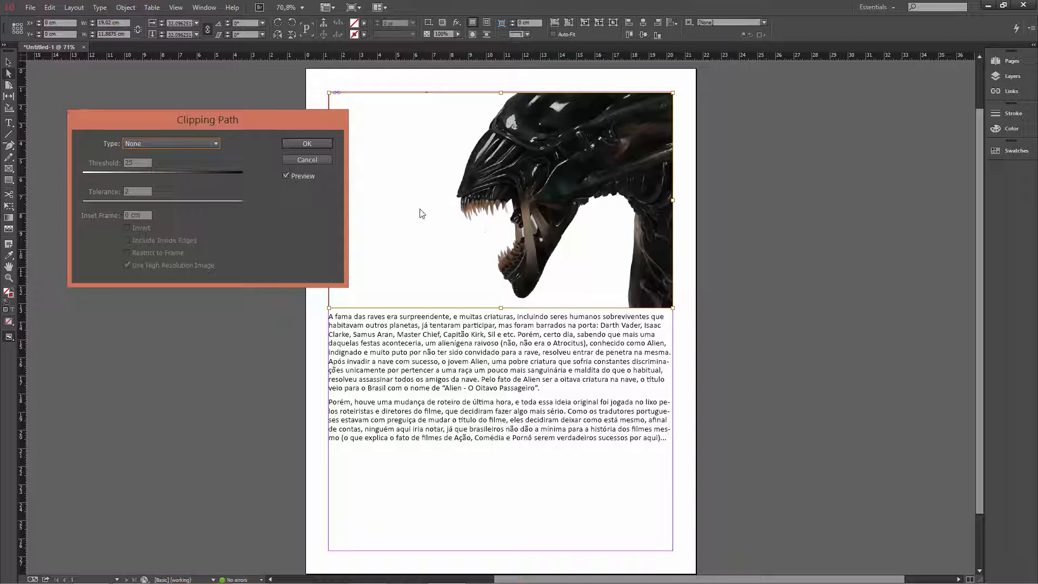
Set the Alien image's clipping path type to Photoshop Path, using the Alien path, and apply it.
mouse_move(241, 119)
left_mouse_down()
mouse_move(238, 381)
mouse_move(262, 380)
mouse_move(208, 185)
mouse_move(241, 108)
left_mouse_up()
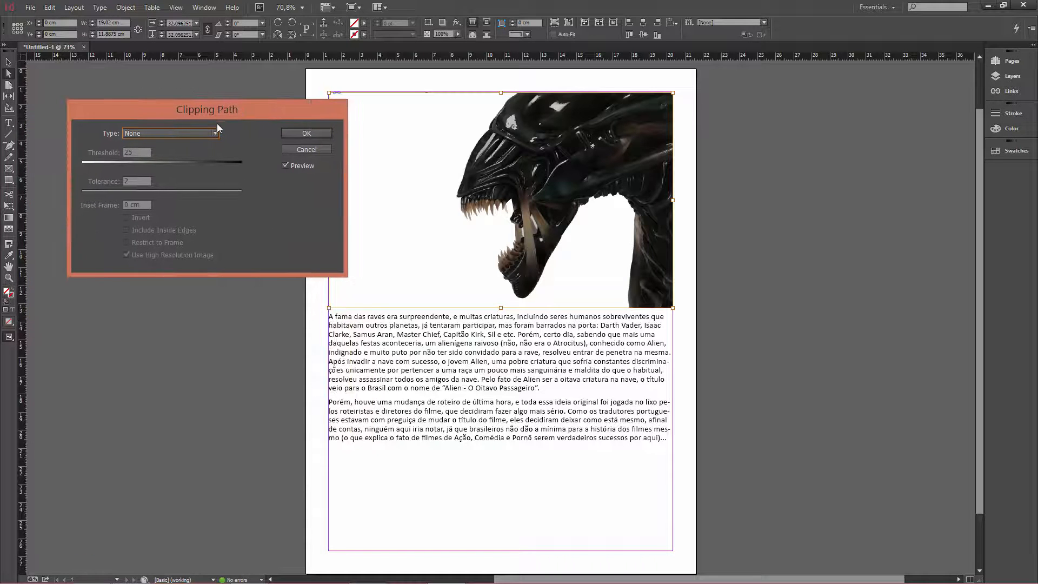
left_click(214, 133)
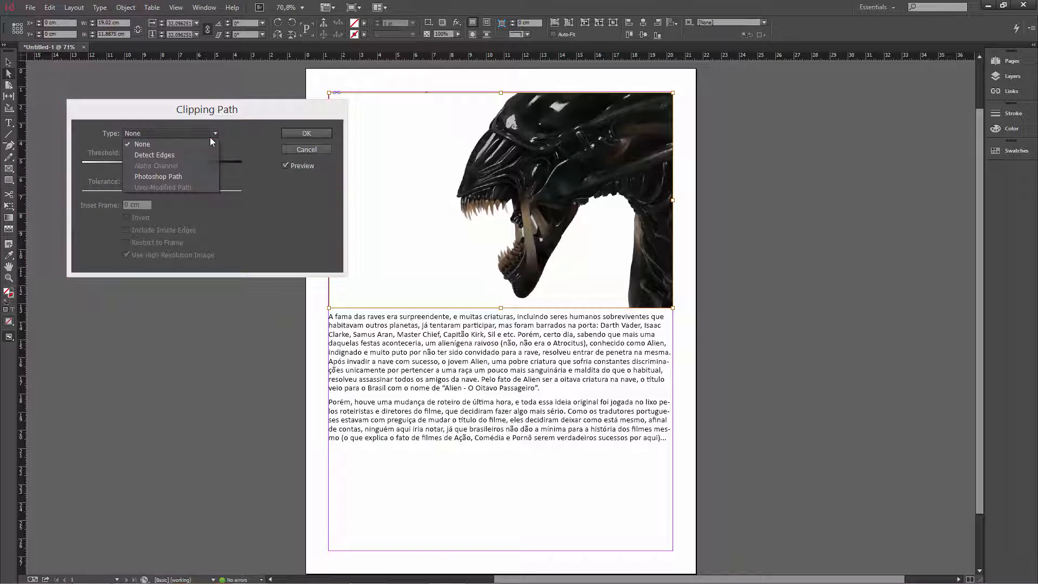
left_click(180, 177)
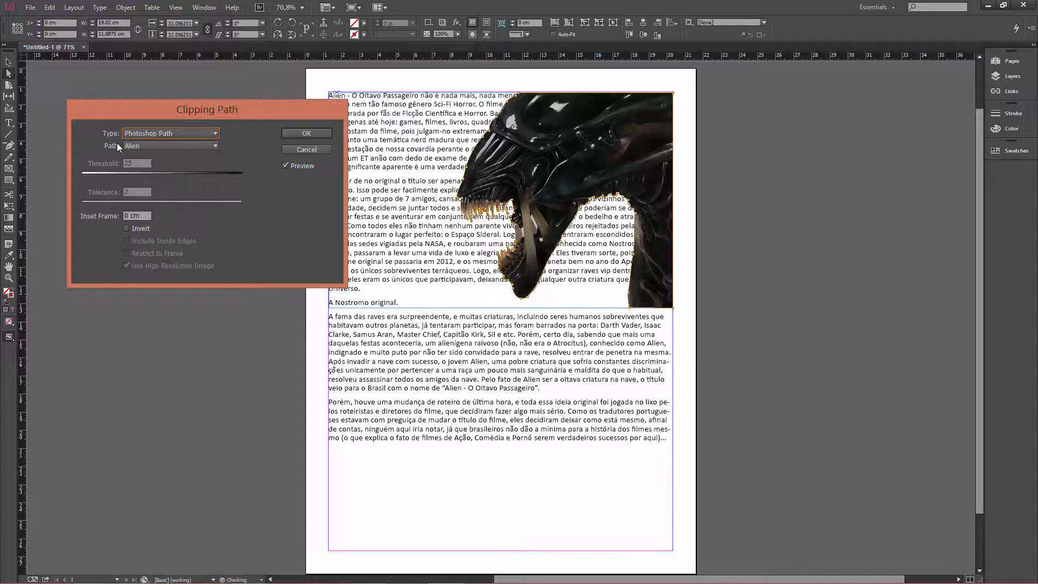
left_click(184, 149)
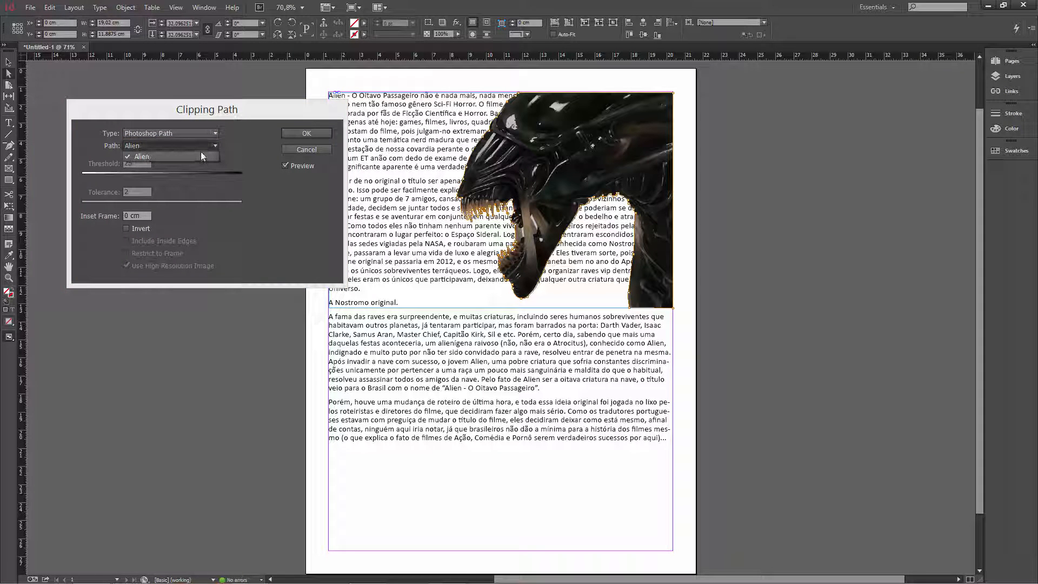
left_click(201, 154)
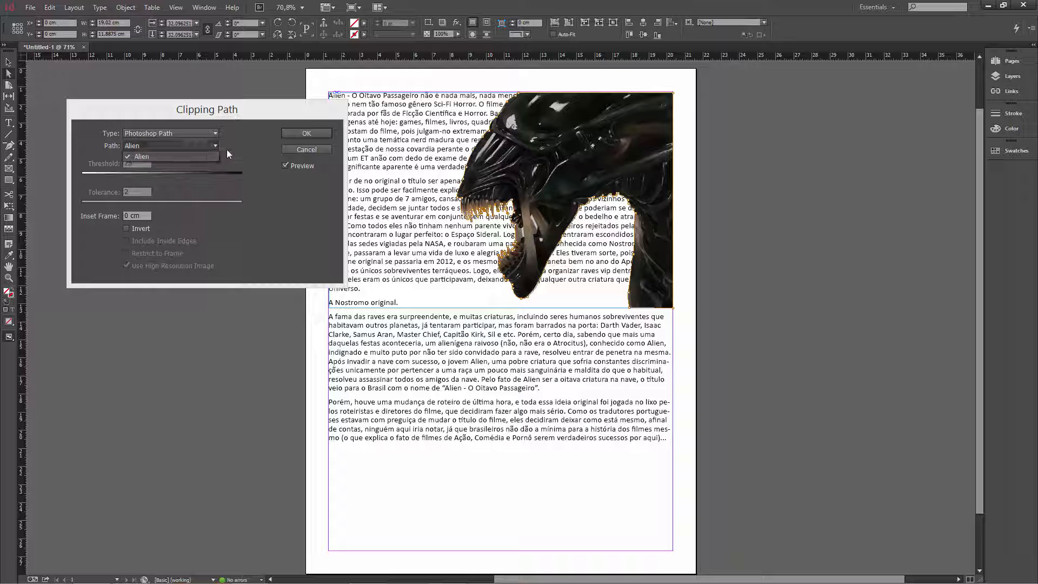
left_click(300, 134)
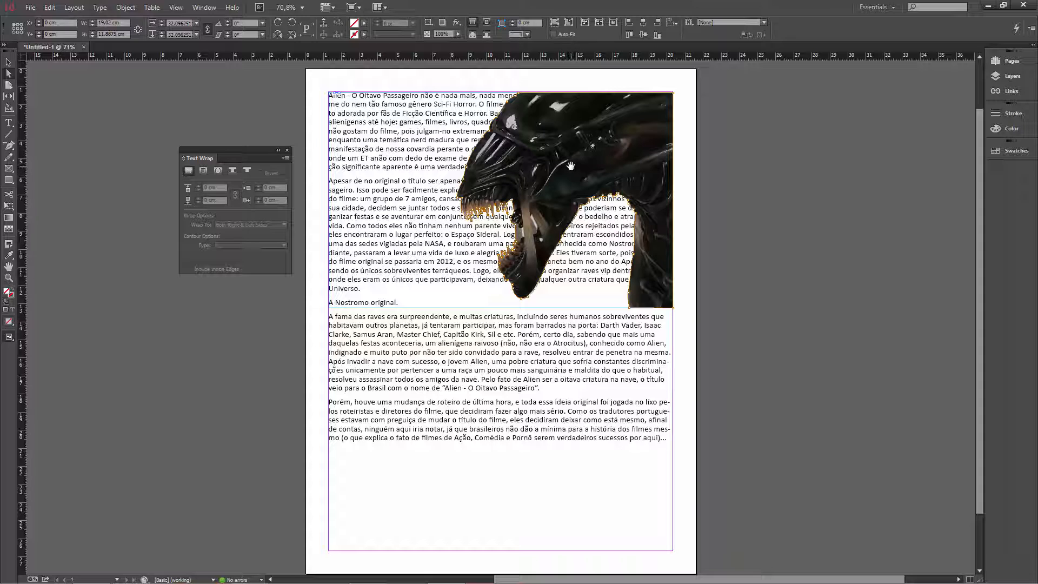
Wrap the text around the Alien image's object shape with a 0,3 cm offset.
left_click(9, 62)
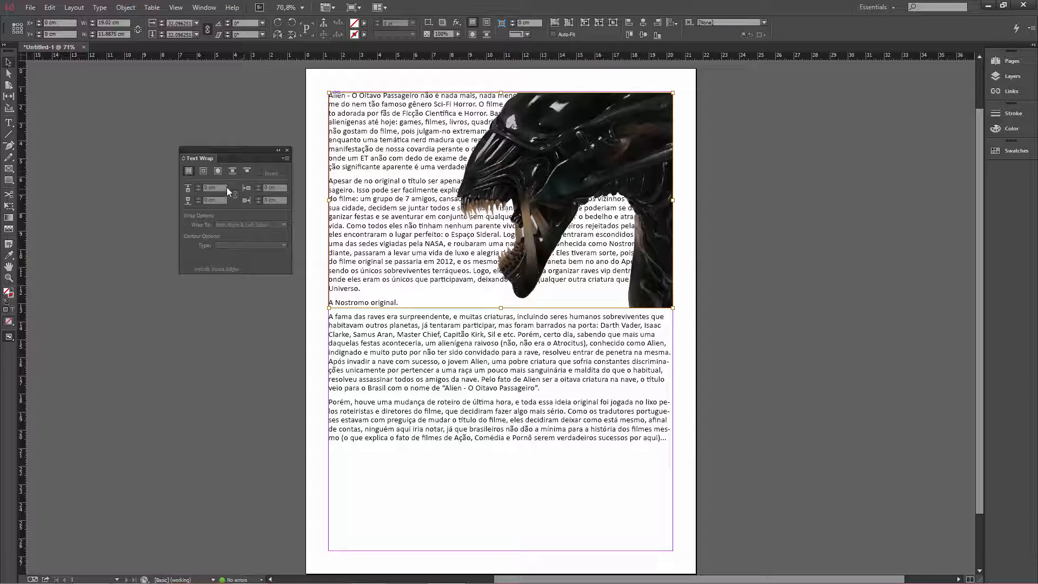
left_click(218, 170)
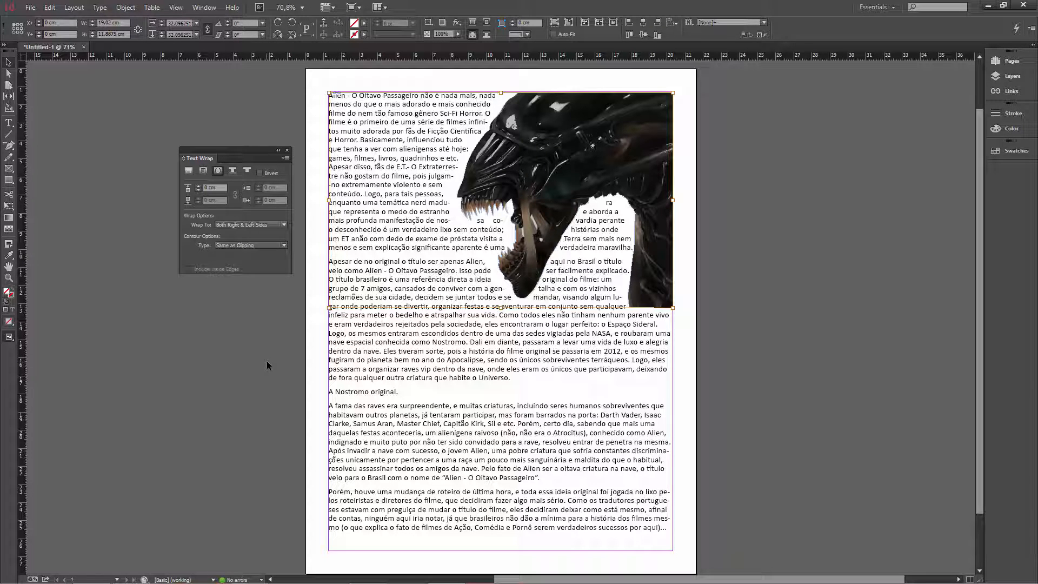
left_click(198, 187)
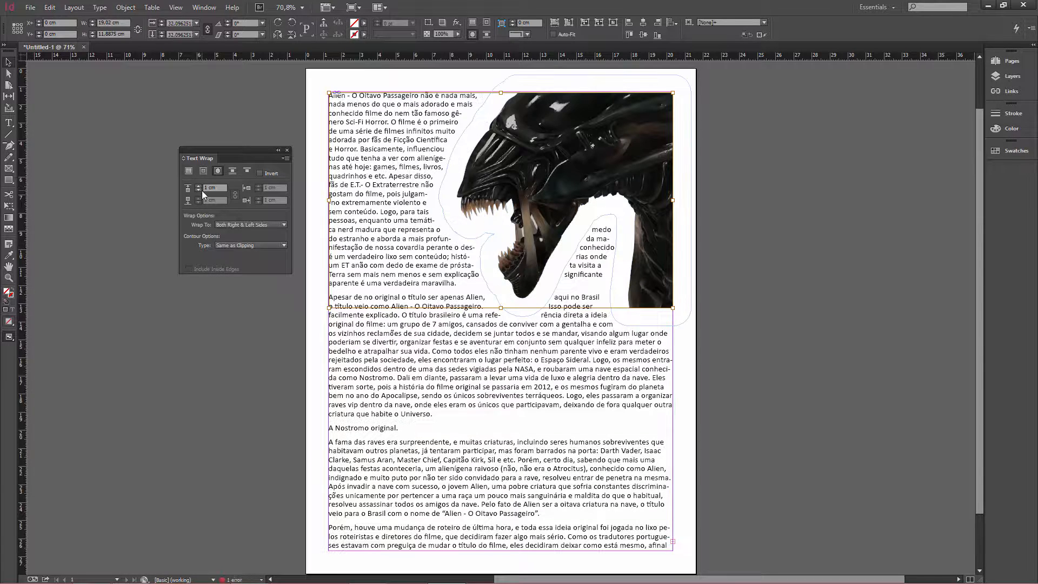
left_click_drag(223, 188, 197, 189)
type("0,3")
key("Return")
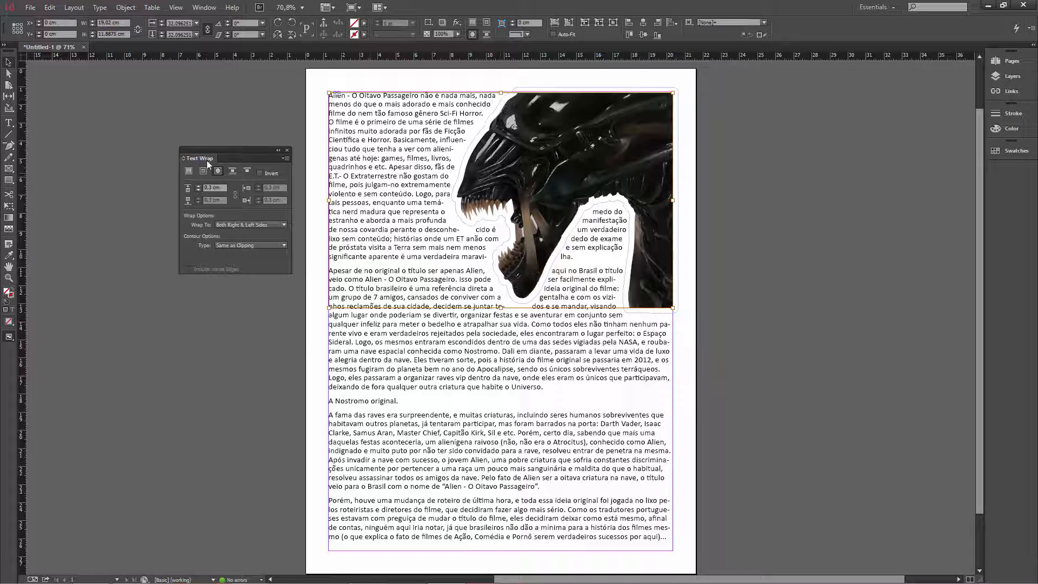
Delete the clipping path's anchor points along the underside of the Alien's lower jaw with the Delete Anchor Point tool.
left_click(9, 74)
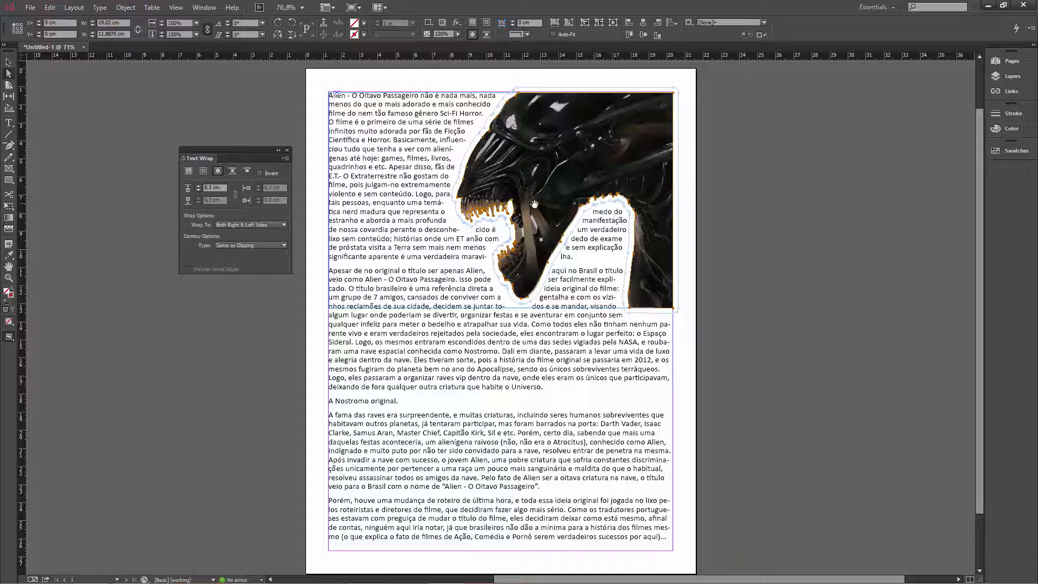
left_click(8, 145)
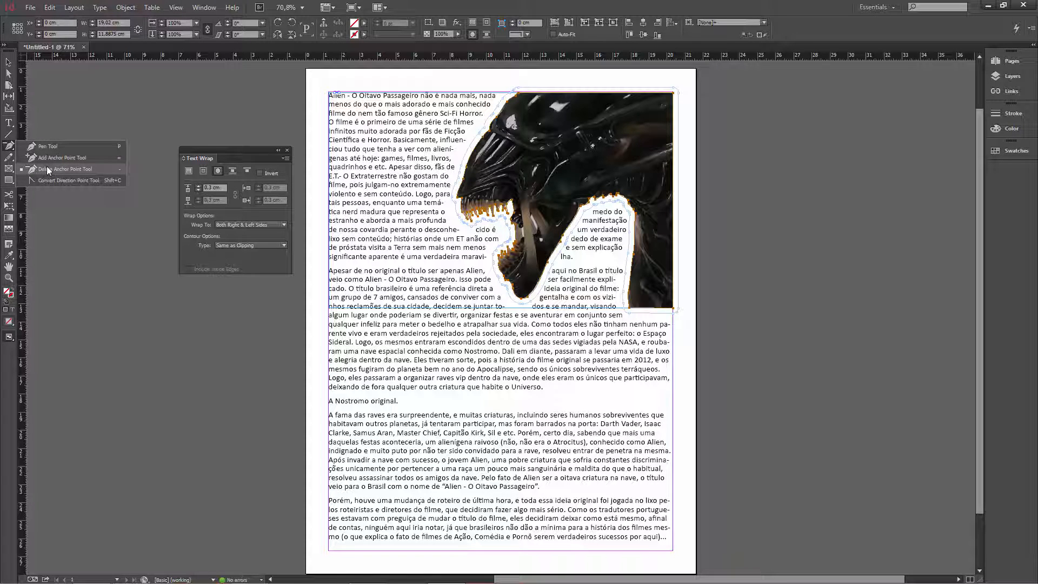
left_click(55, 168)
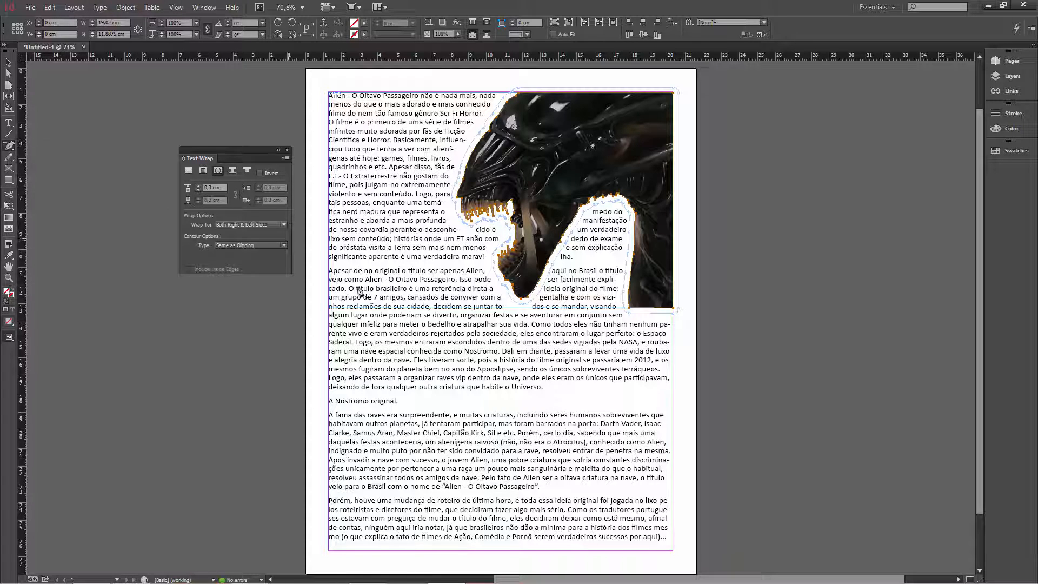
left_click(528, 300)
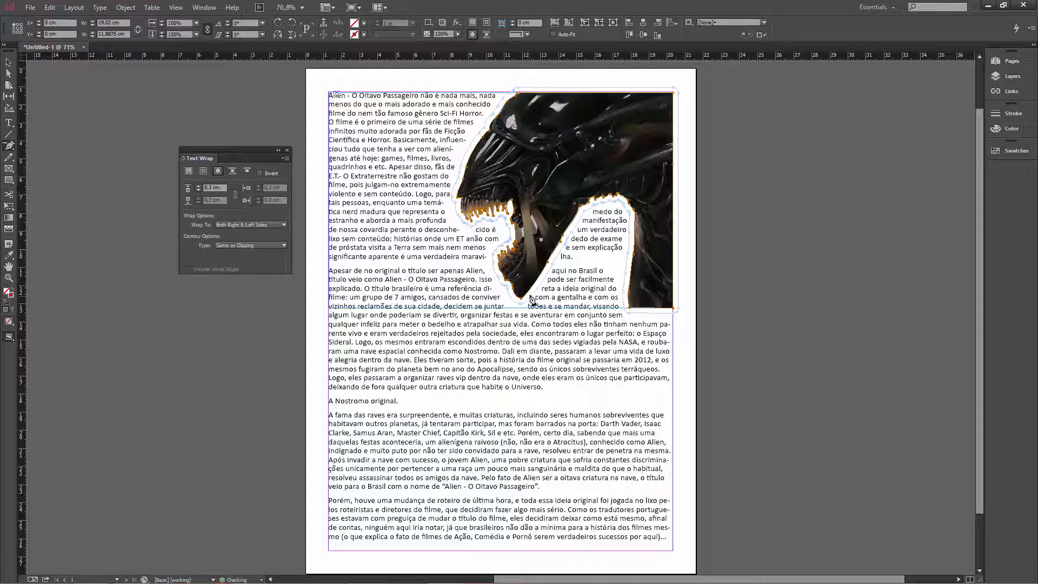
left_click(550, 264)
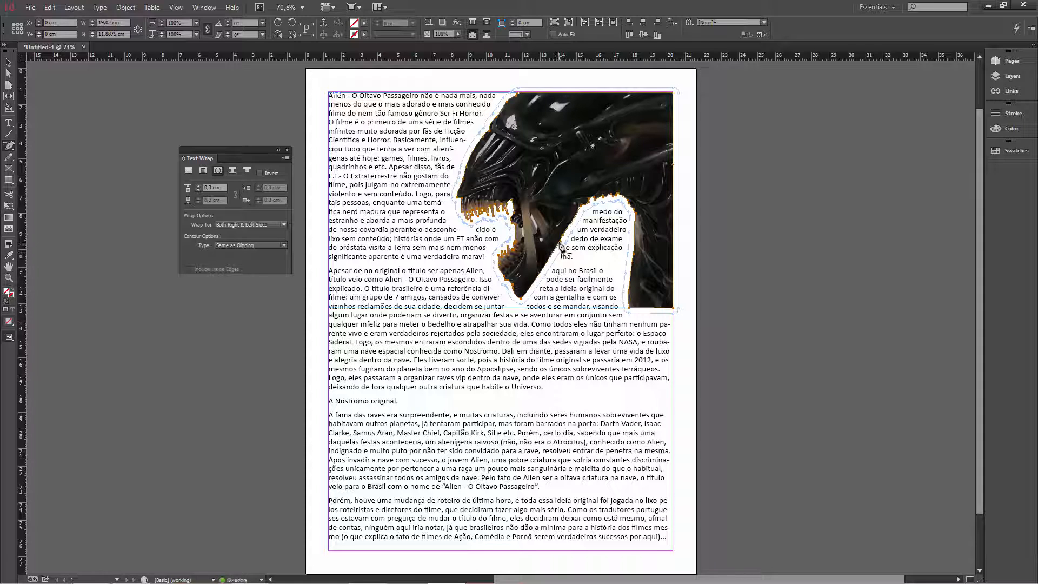
left_click(561, 247)
left_click(563, 239)
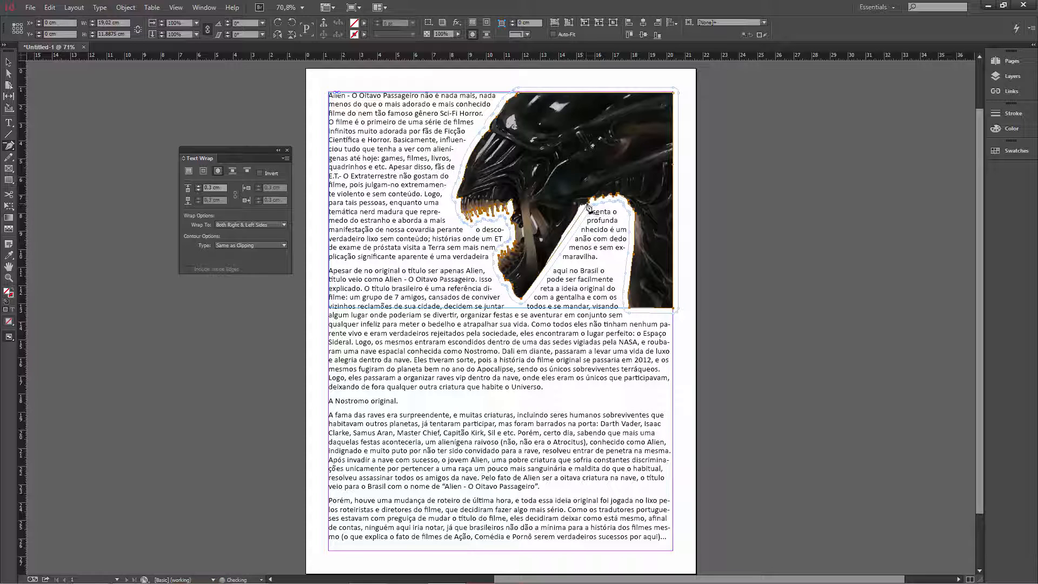
Delete the remaining anchor points under the Alien's head and down its neck so the wrap contour closes off the gap behind the jaw.
left_click(589, 203)
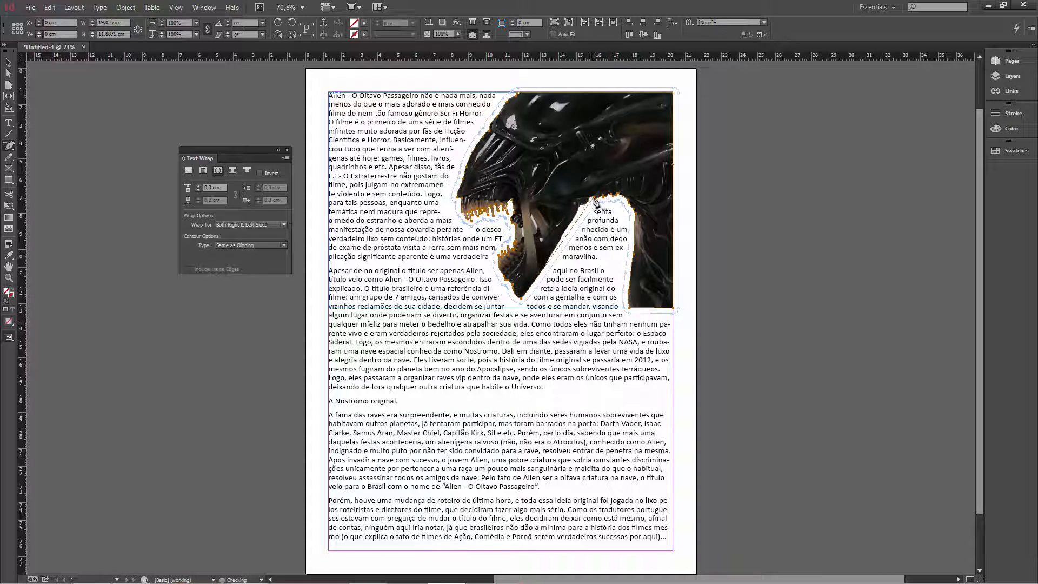
left_click(595, 203)
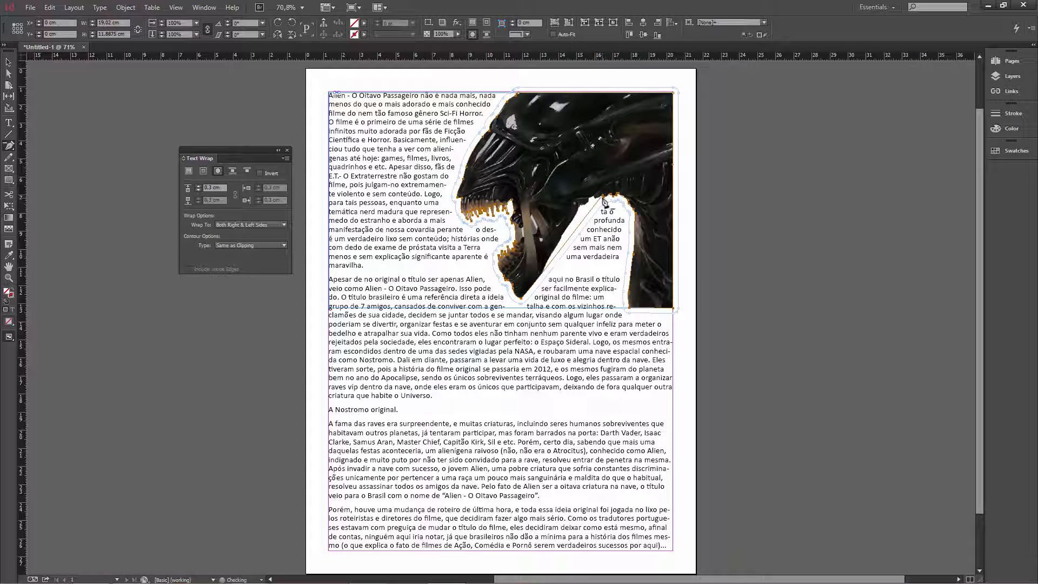
left_click(609, 199)
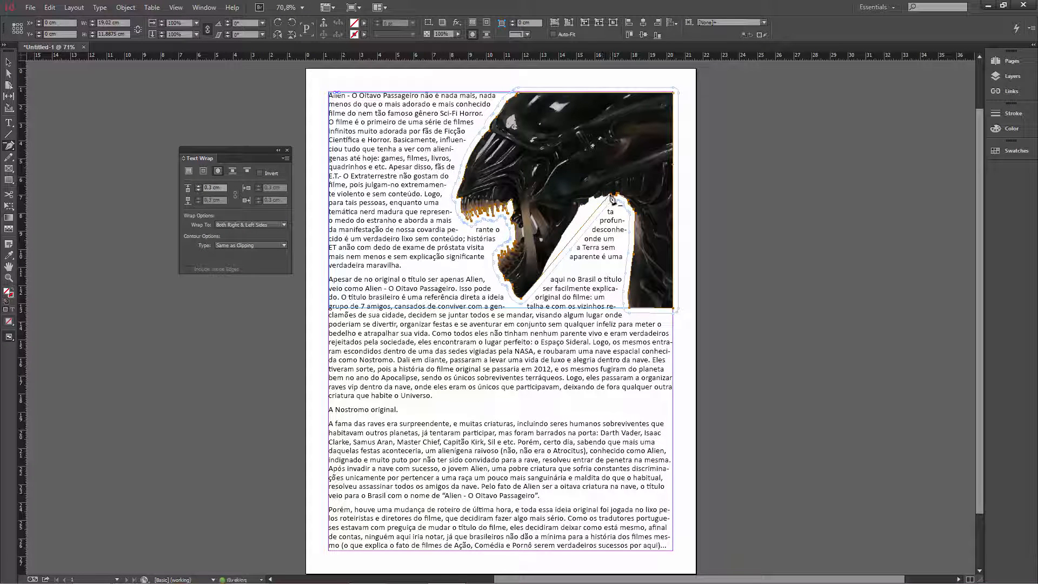
left_click(611, 199)
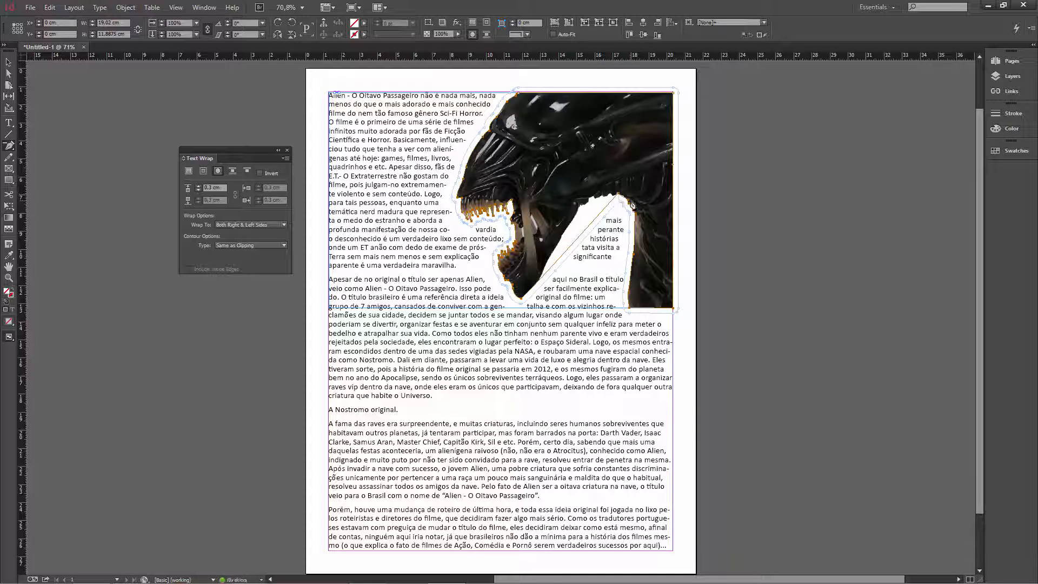
left_click_drag(618, 194, 636, 223)
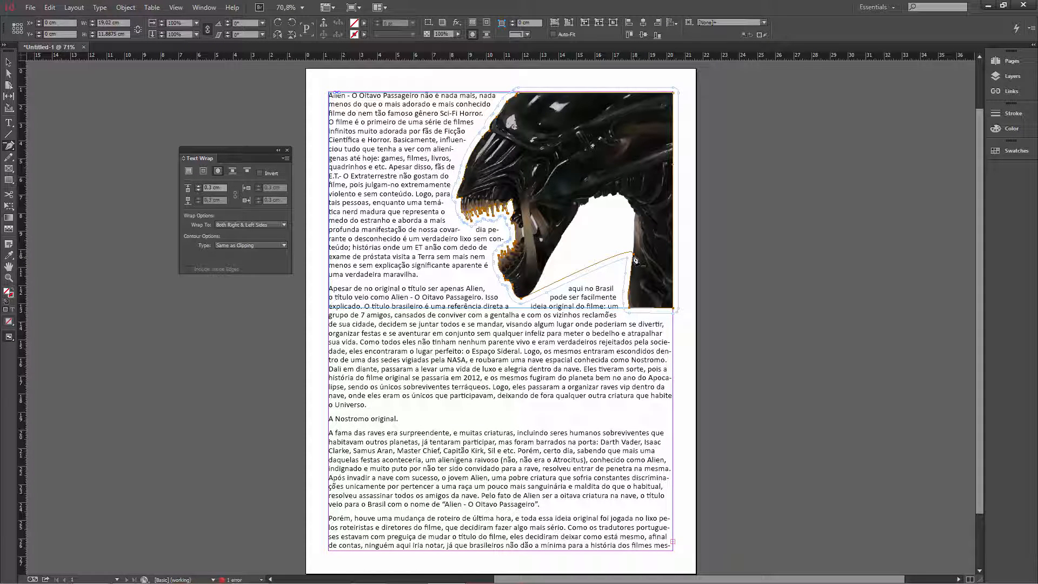
left_click(635, 258)
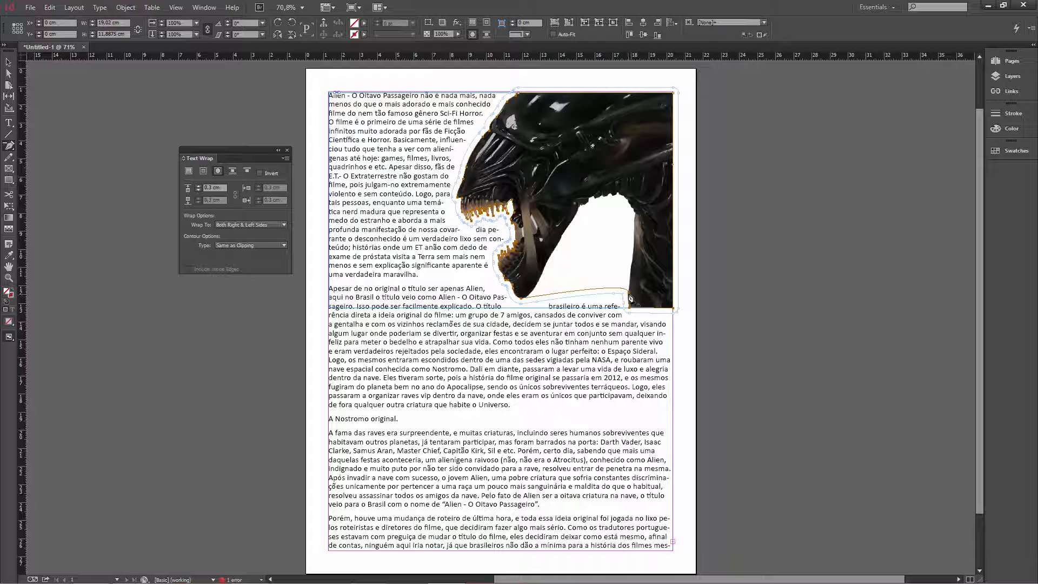
left_click(629, 298)
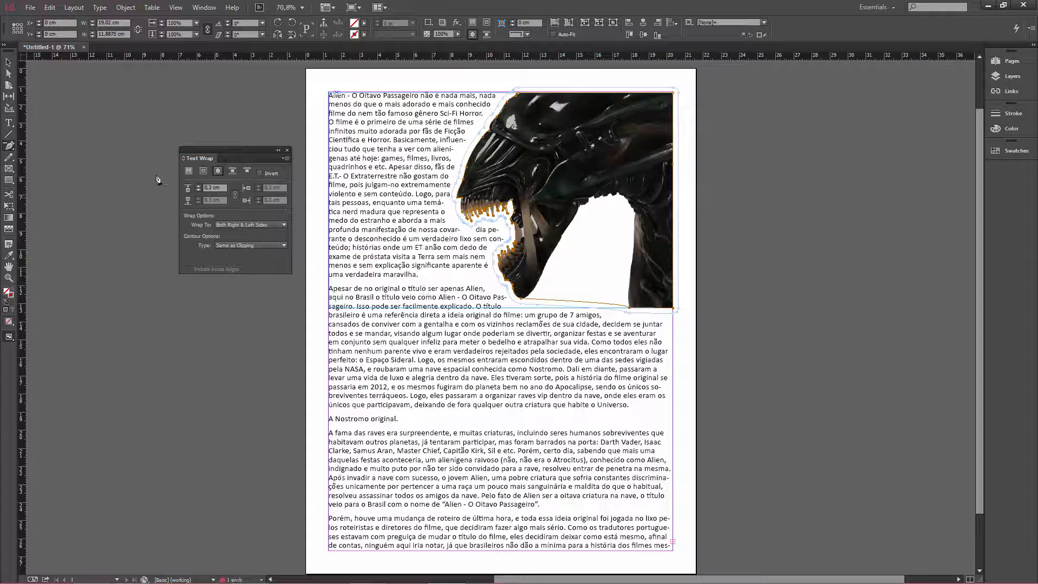
Deselect the Alien image and compare the page with and without frames and guides in Preview mode.
left_click(8, 62)
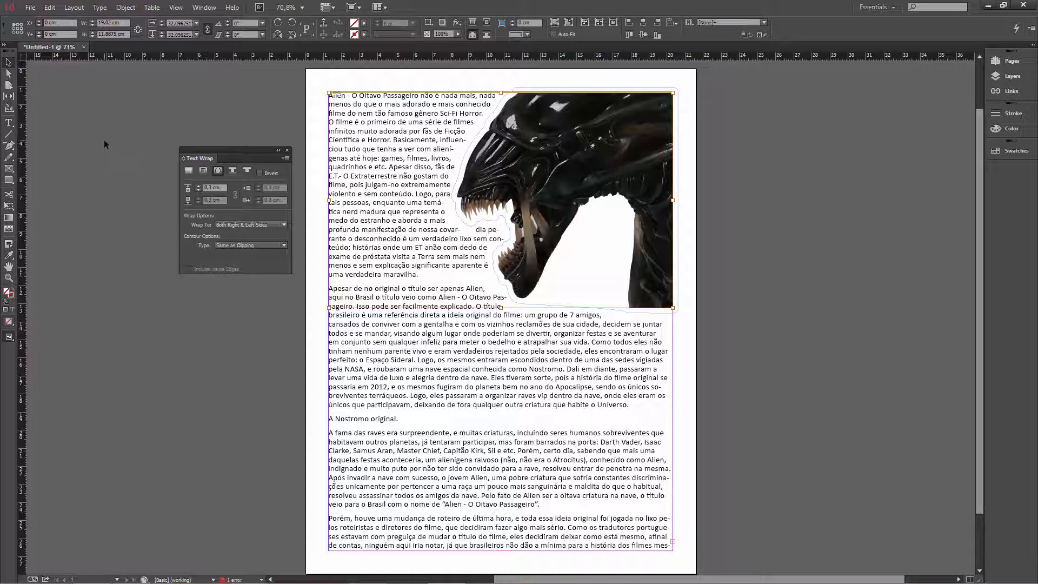
key("w")
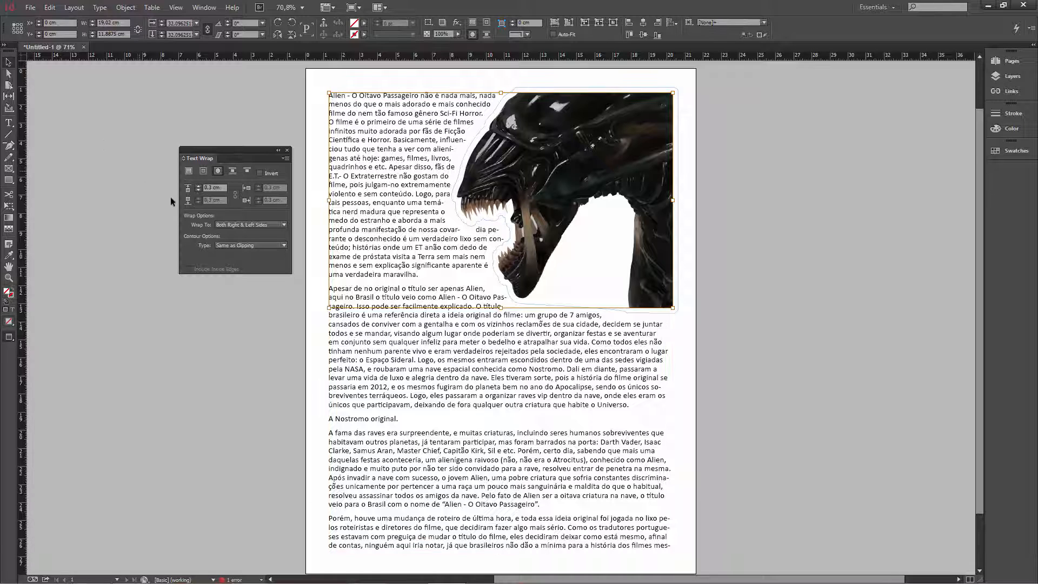
left_click(247, 112)
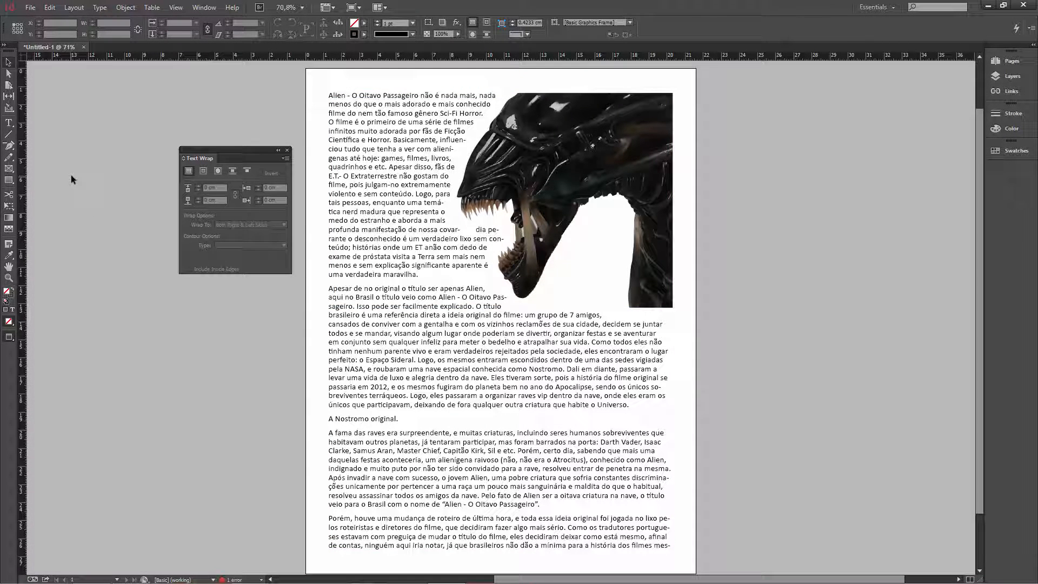
key("w")
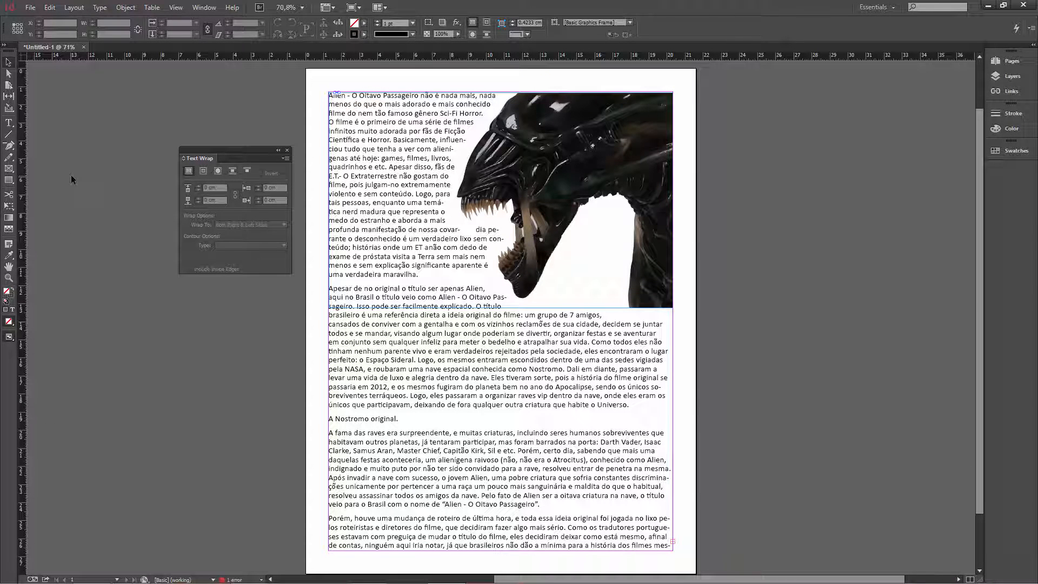
key("w")
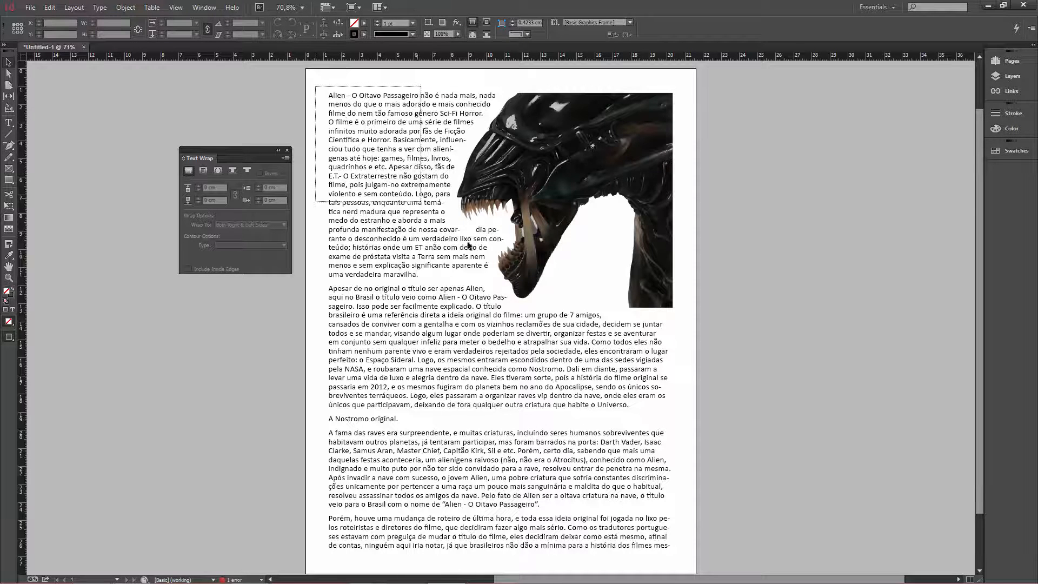
left_click(620, 385)
key("Delete")
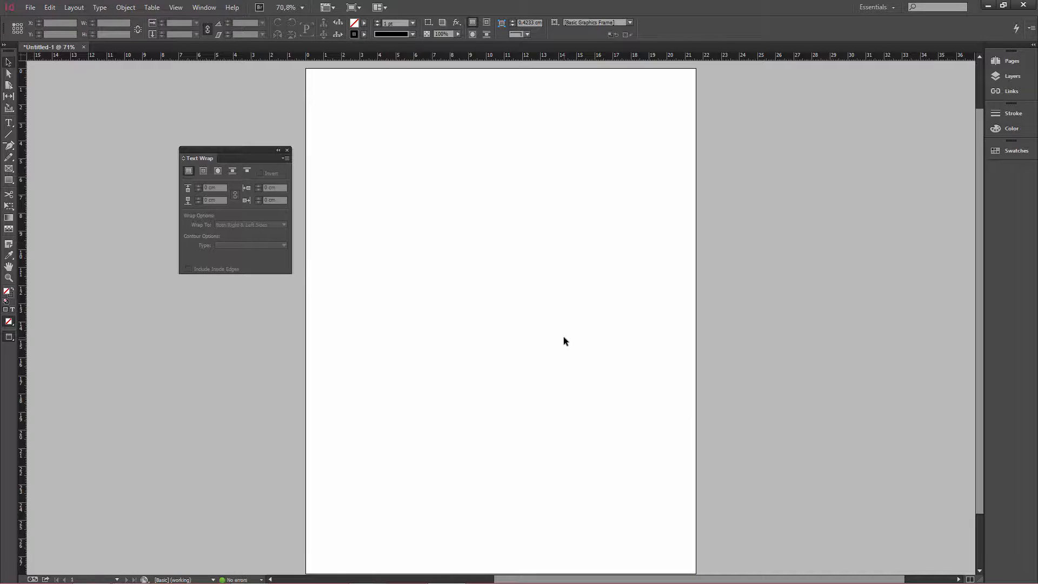
key("ctrl+z")
Delete only the Alien image from the page, keeping the text, and return to the Normal screen mode.
left_click(518, 166)
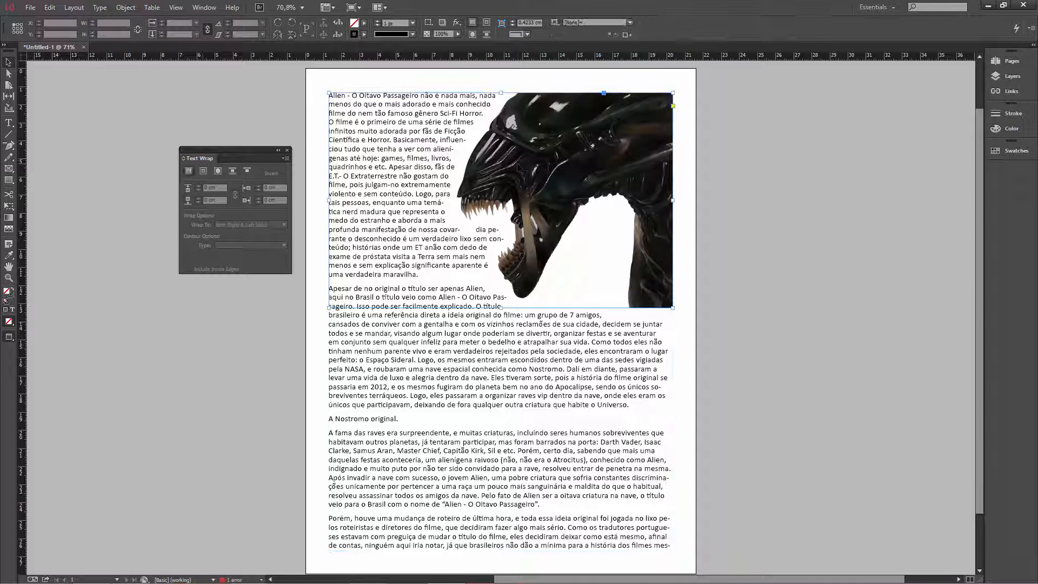
key("Delete")
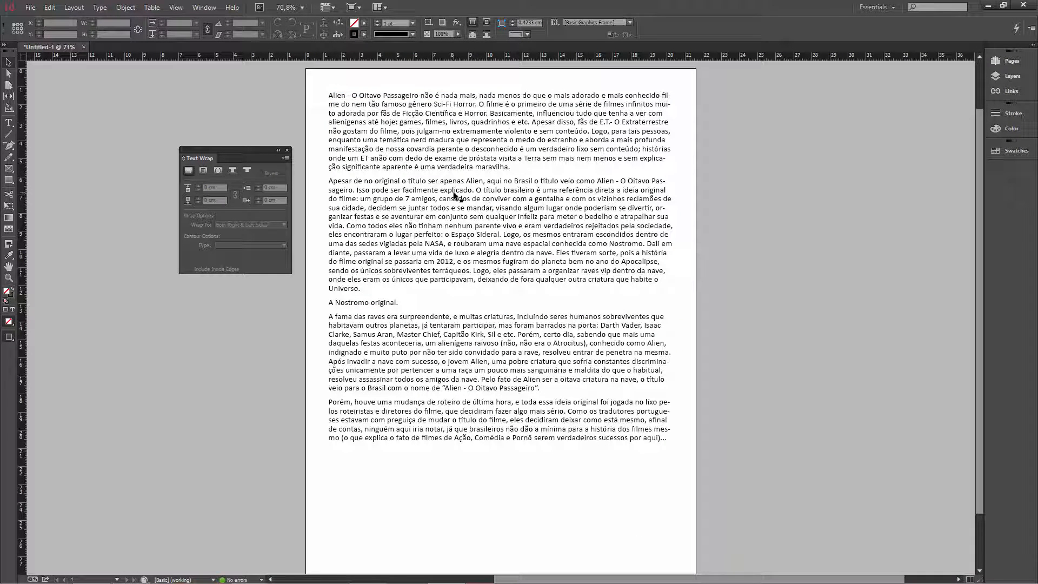
key("w")
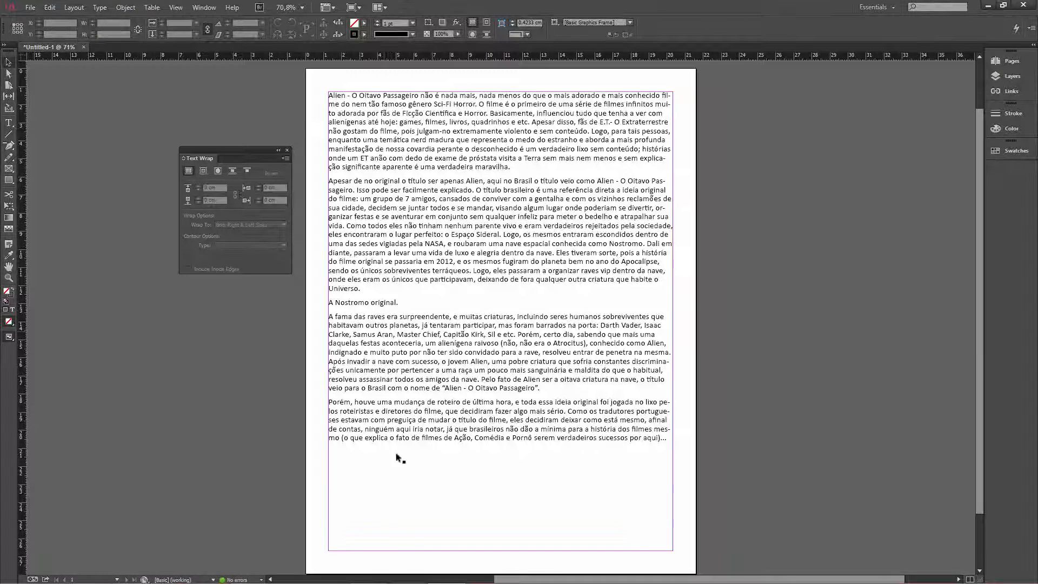
Switch to Photoshop, bring up Alien Comp.psd and show its layers.
left_click(378, 574)
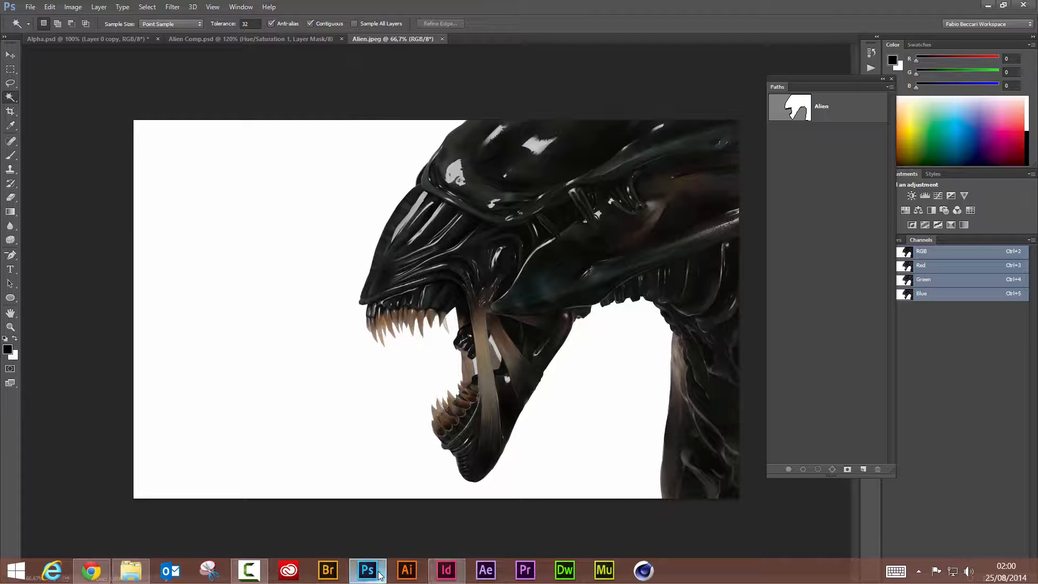
left_click(244, 40)
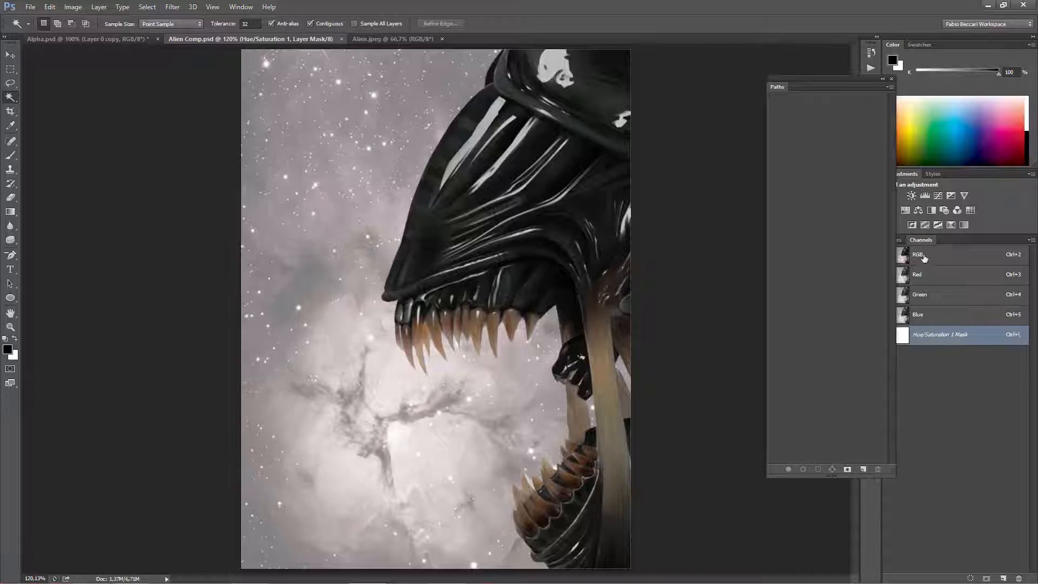
left_click(903, 241)
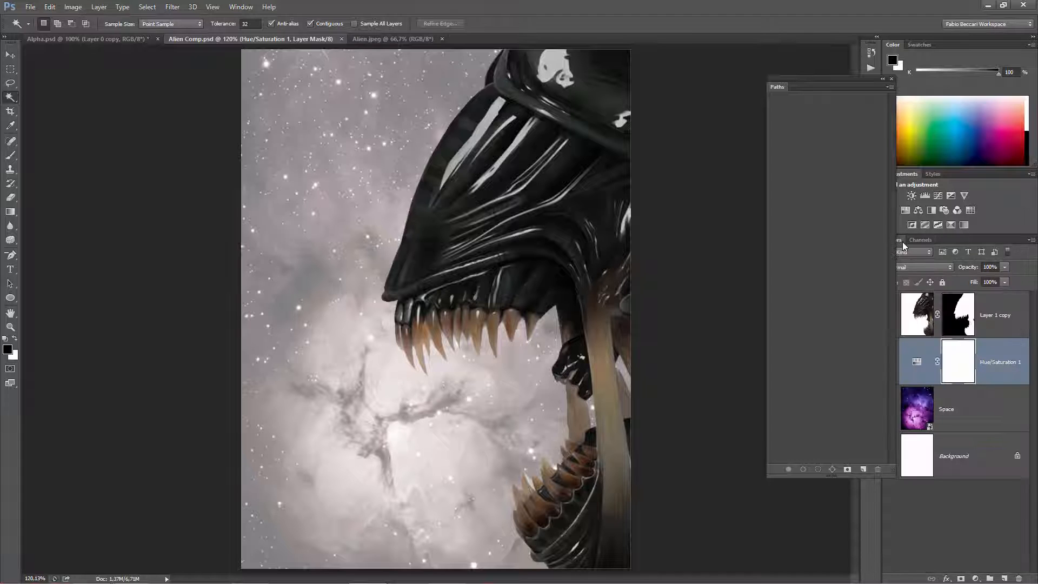
Move the Paths panel clear of the layers, switch to InDesign and load the Alien Comp PSD for placing.
left_click_drag(834, 84, 785, 74)
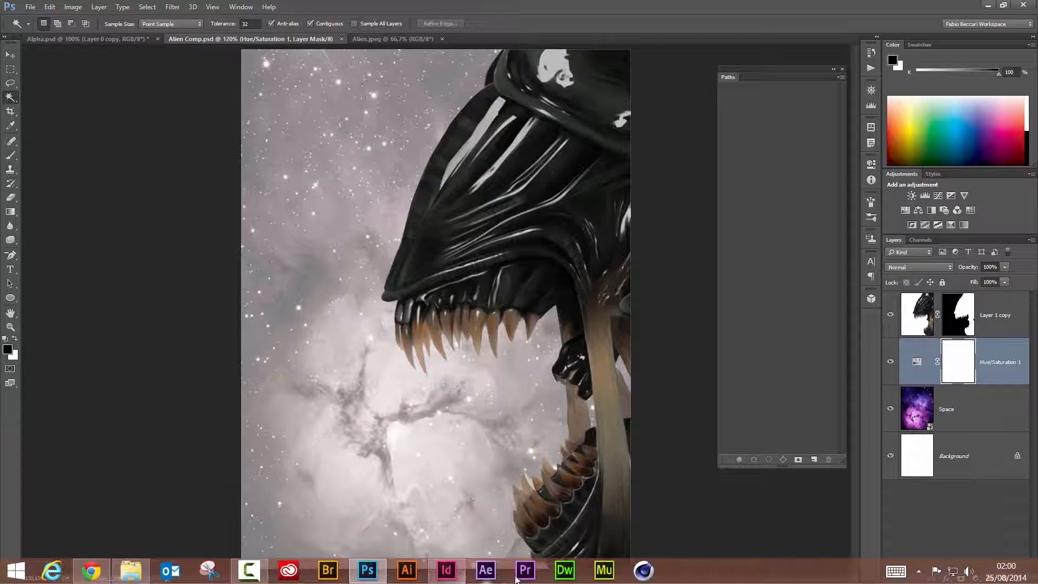
left_click(447, 569)
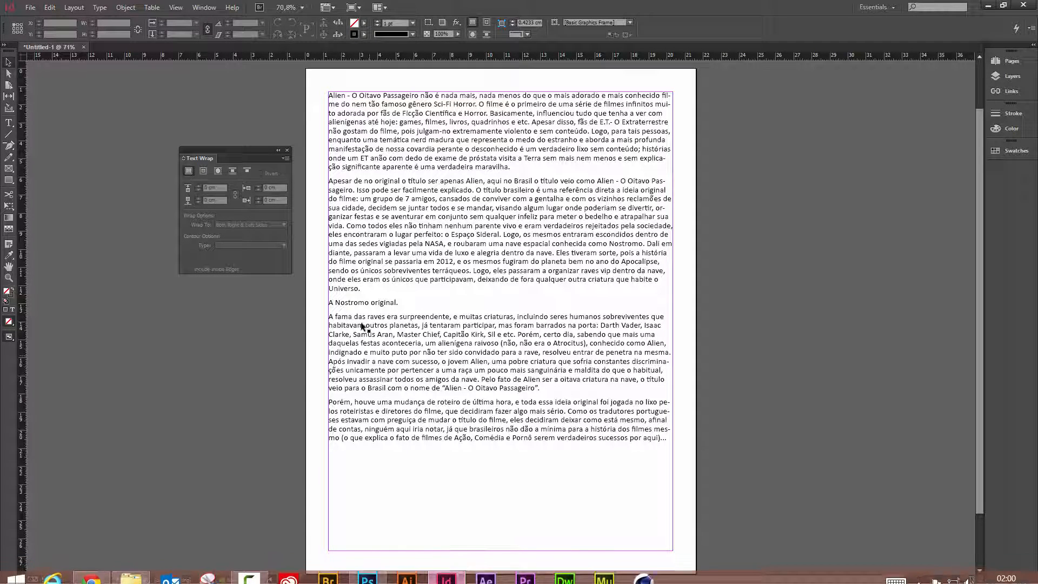
left_click(30, 7)
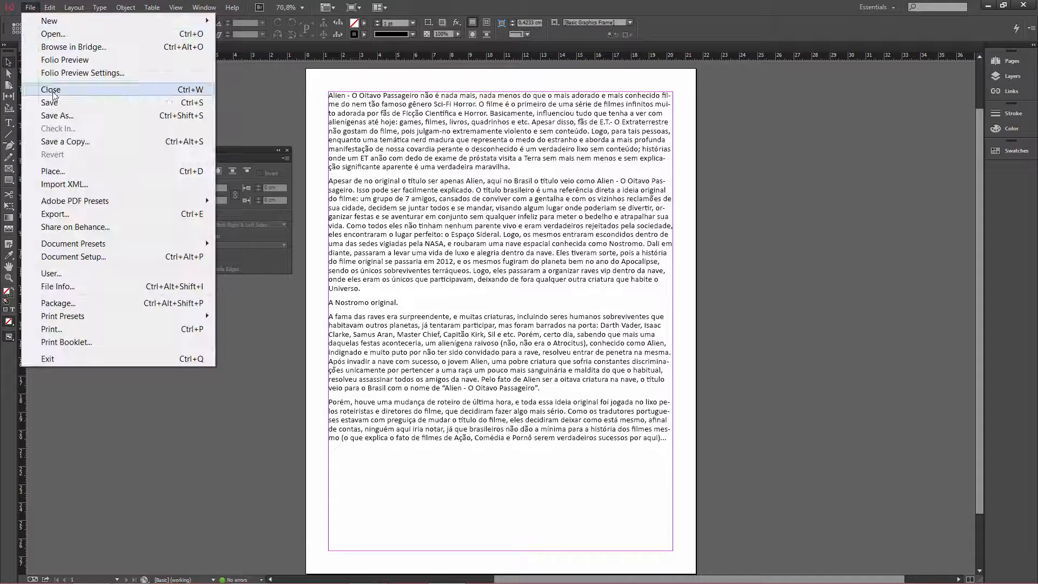
left_click(60, 172)
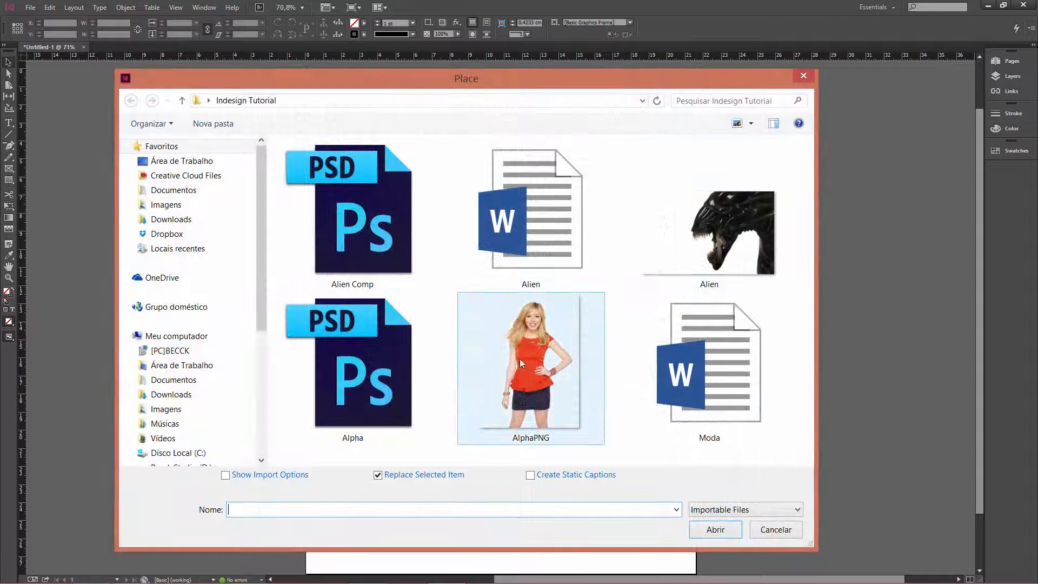
left_click(356, 251)
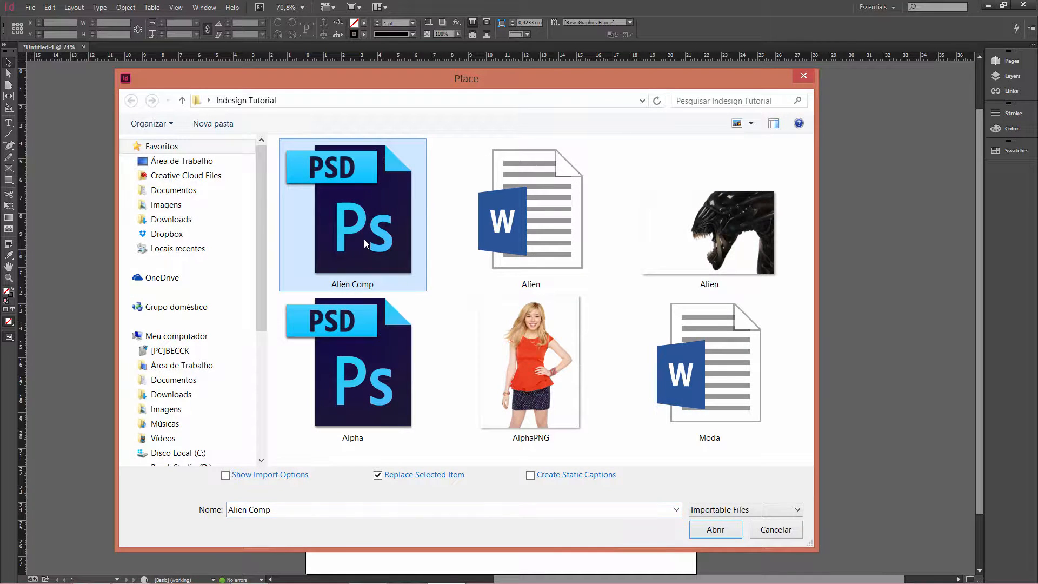
double_click(364, 239)
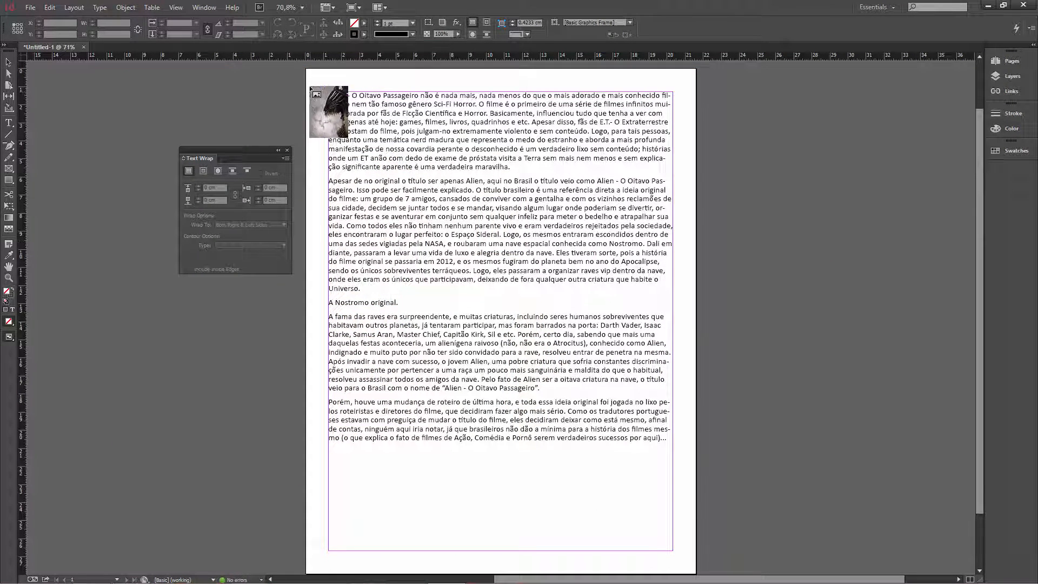
Place Alien Comp from the page's upper-left corner and scale it proportionally to the full 21.59 cm page width.
left_click_drag(311, 89, 308, 70)
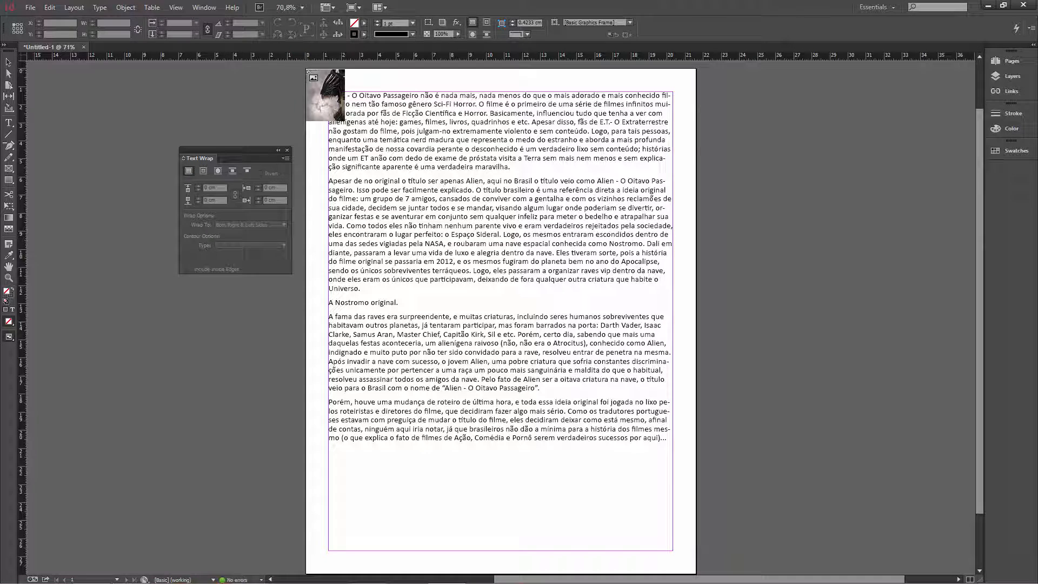
left_click_drag(345, 120, 700, 574)
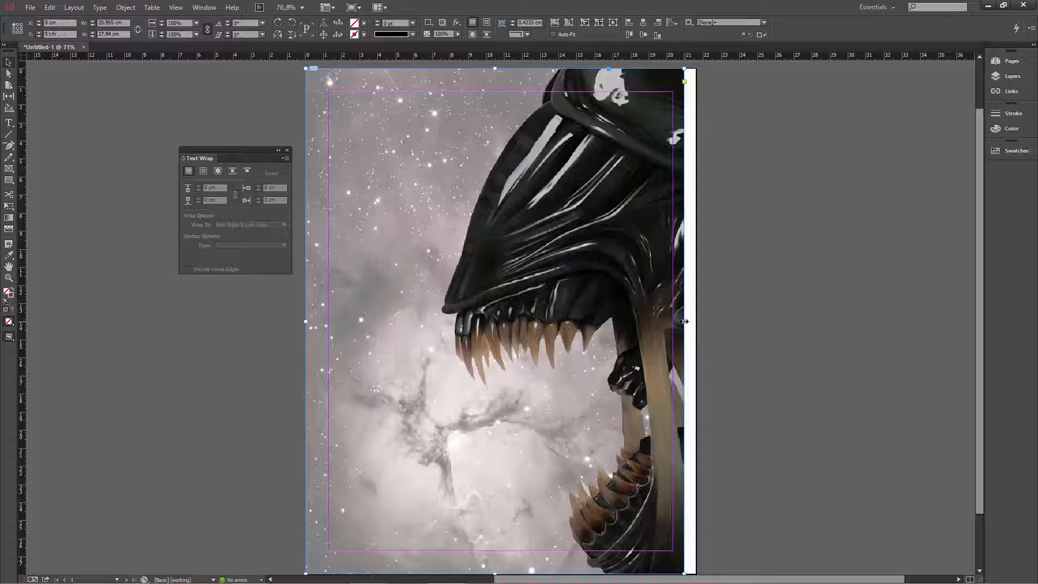
left_click_drag(684, 321, 695, 322)
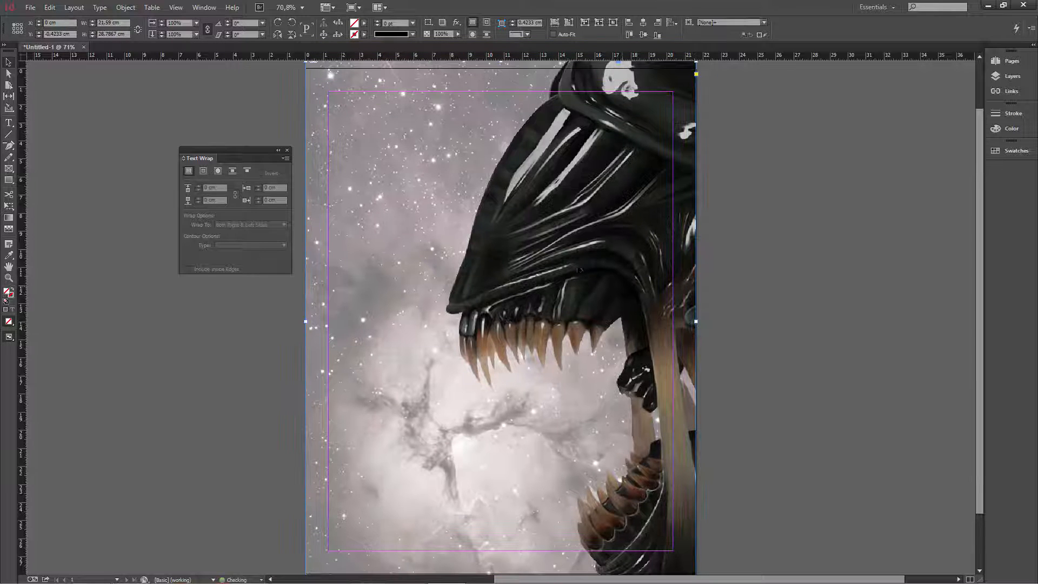
left_click(266, 113)
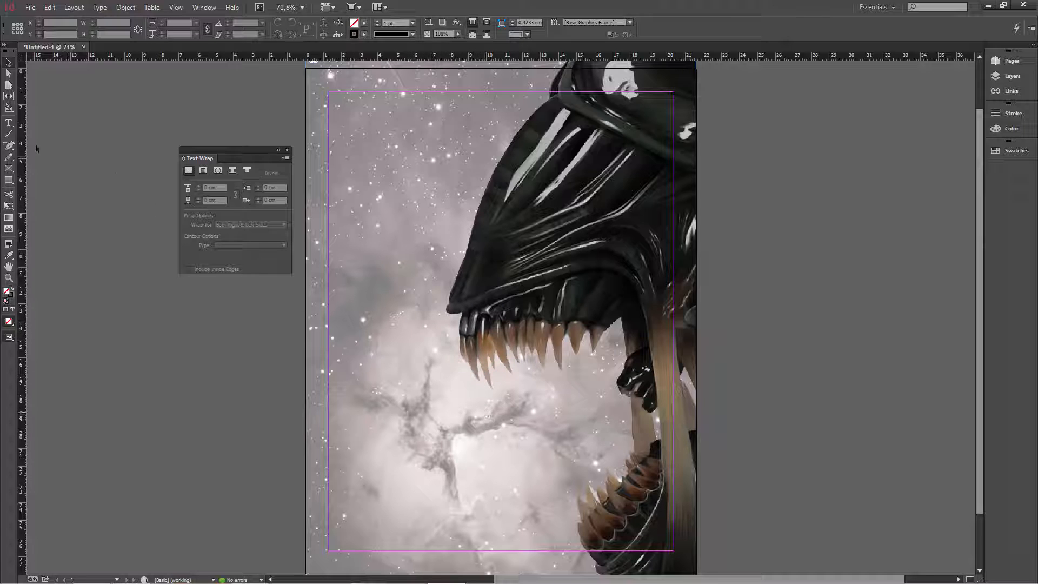
Start a Pen tool path above the page at the Alien's head and trace the forehead down to the snout tip.
left_click_drag(10, 146, 33, 154)
key("ctrl+5")
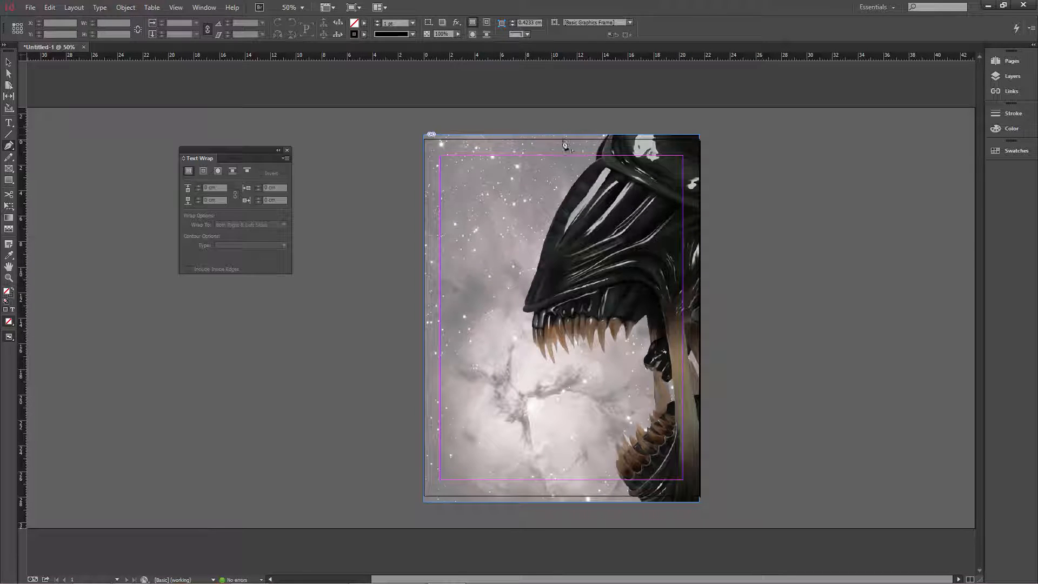
left_click(609, 129)
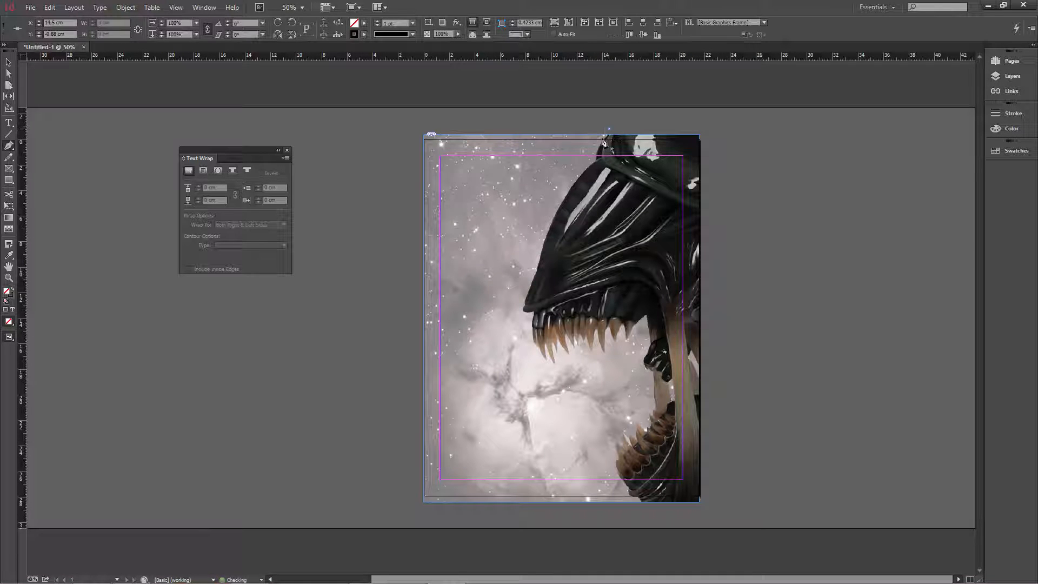
left_click(594, 174)
key("ctrl+z")
left_click(537, 265)
left_click_drag(523, 322, 522, 336)
left_click(535, 269)
left_click_drag(521, 313, 520, 329)
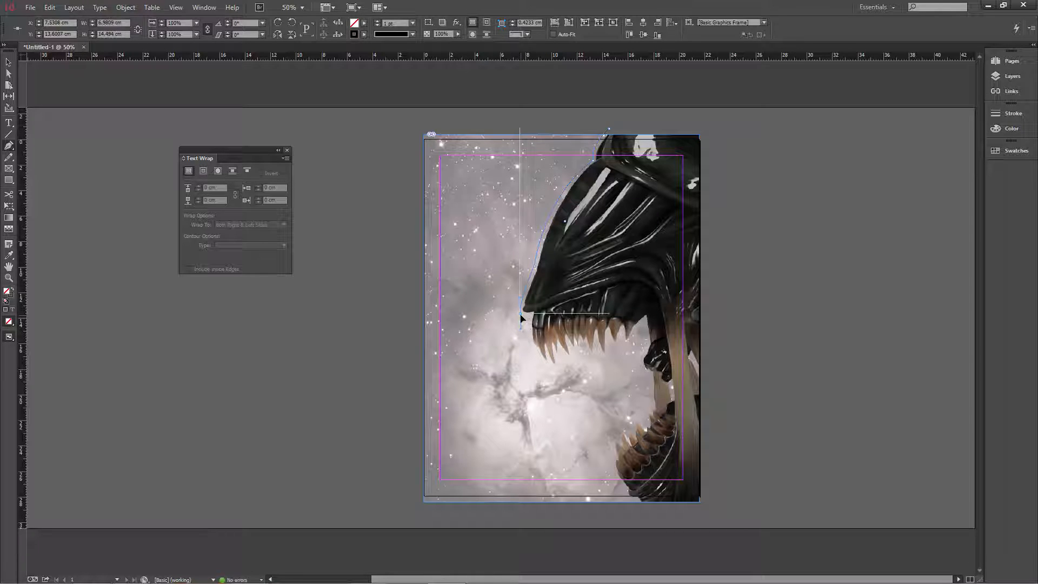
left_click(521, 313)
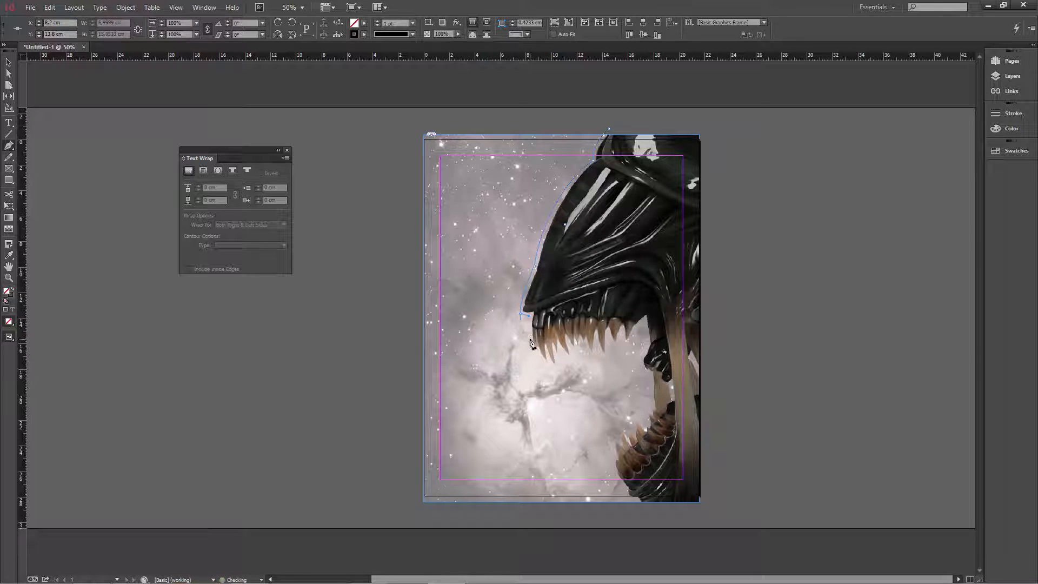
Continue the path beneath the upper teeth, back into the open mouth and out to the lower jaw's front teeth.
left_click(529, 338)
left_click(541, 357)
left_click(561, 372)
left_click(600, 360)
left_click(641, 335)
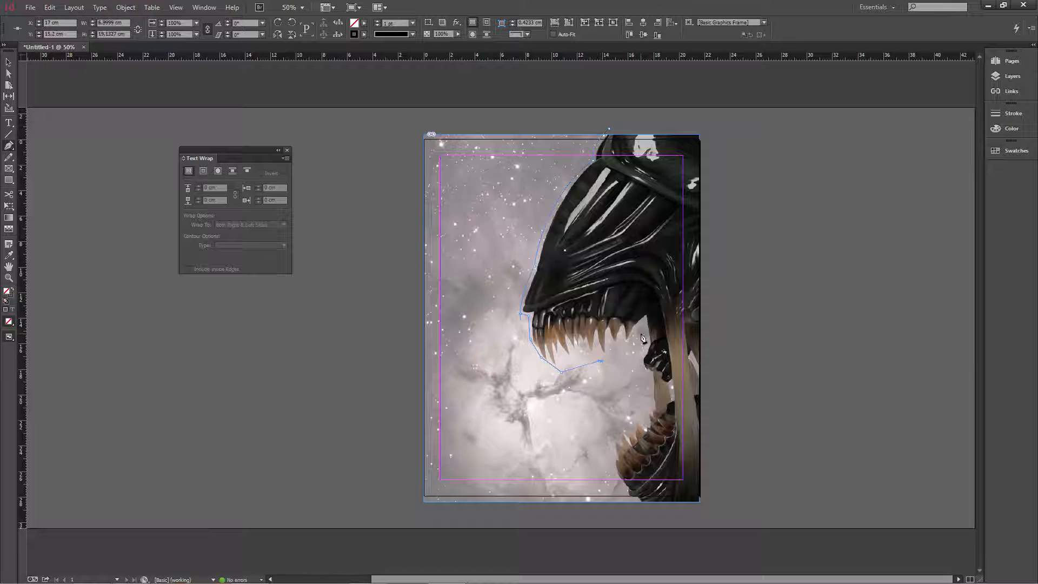
left_click(642, 369)
left_click(649, 402)
left_click(610, 437)
Carry the path under the lower jaw and around outside the page edge, closing it at the starting point above the head.
left_click_drag(640, 511, 672, 517)
left_click(726, 500)
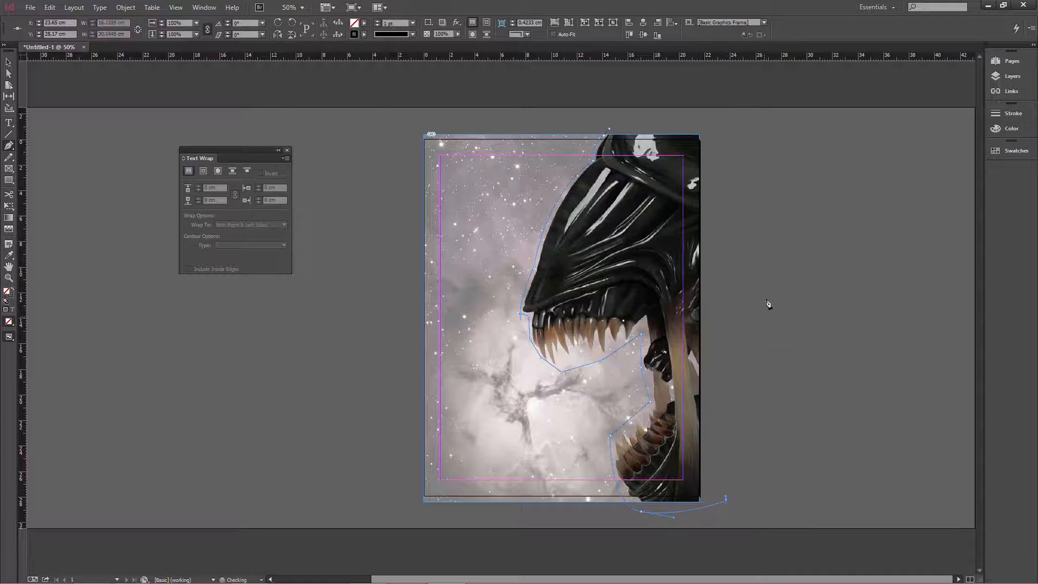
left_click(766, 296)
left_click(736, 122)
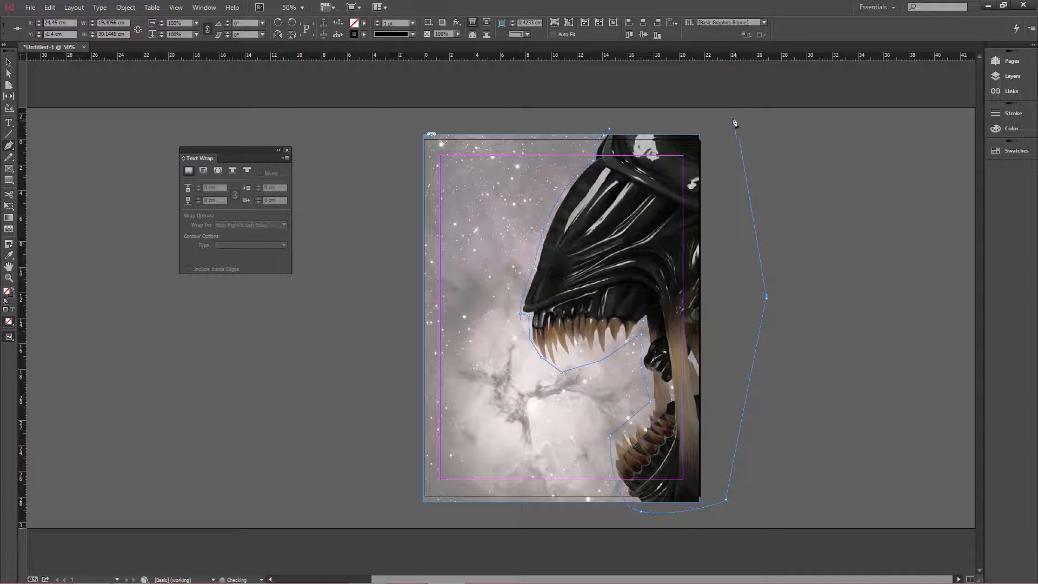
left_click(609, 130)
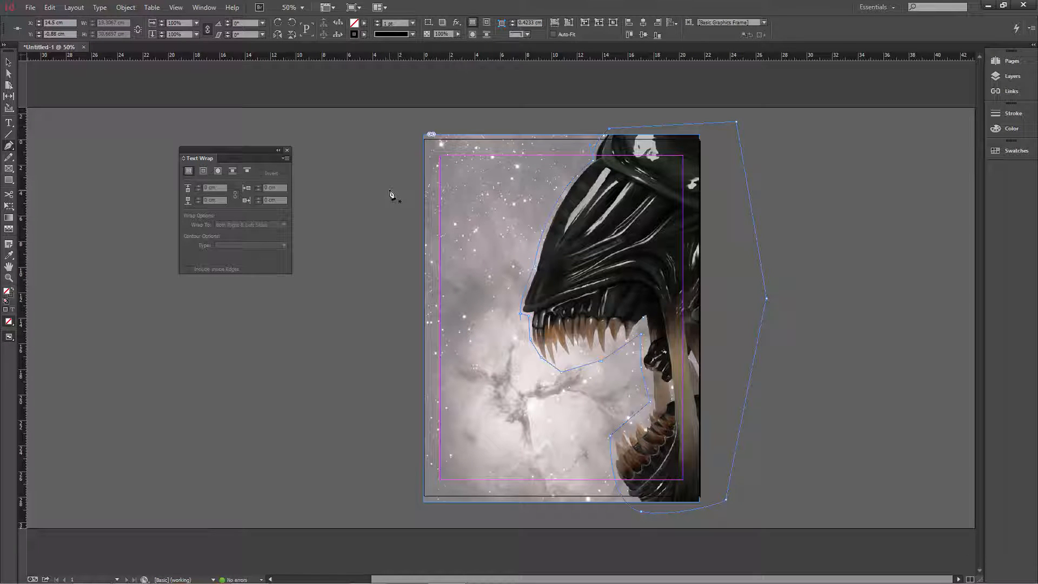
Select the closed outline as an object and apply the Wrap around object shape text wrap to it.
left_click(9, 62)
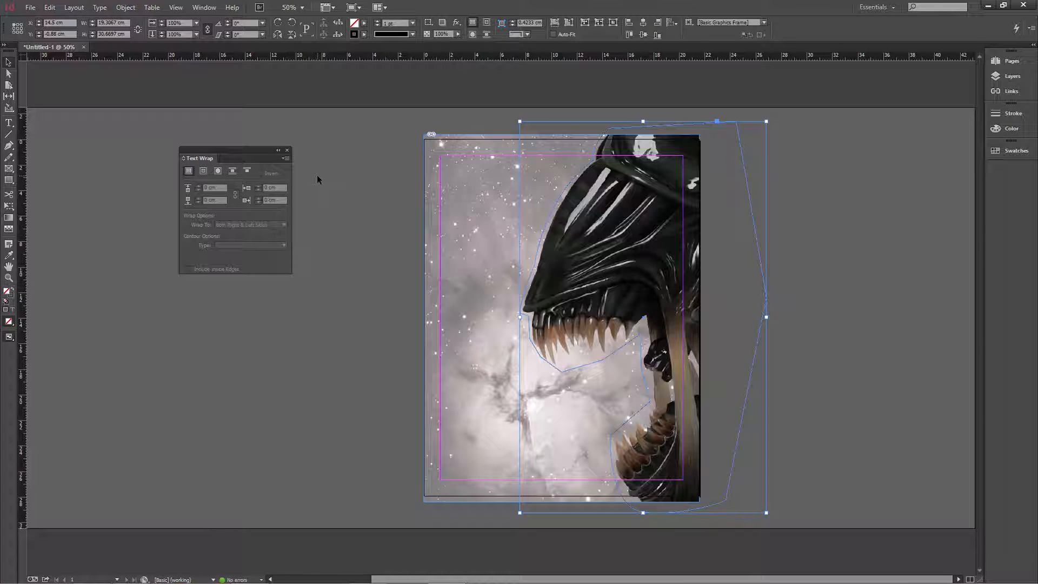
left_click(301, 10)
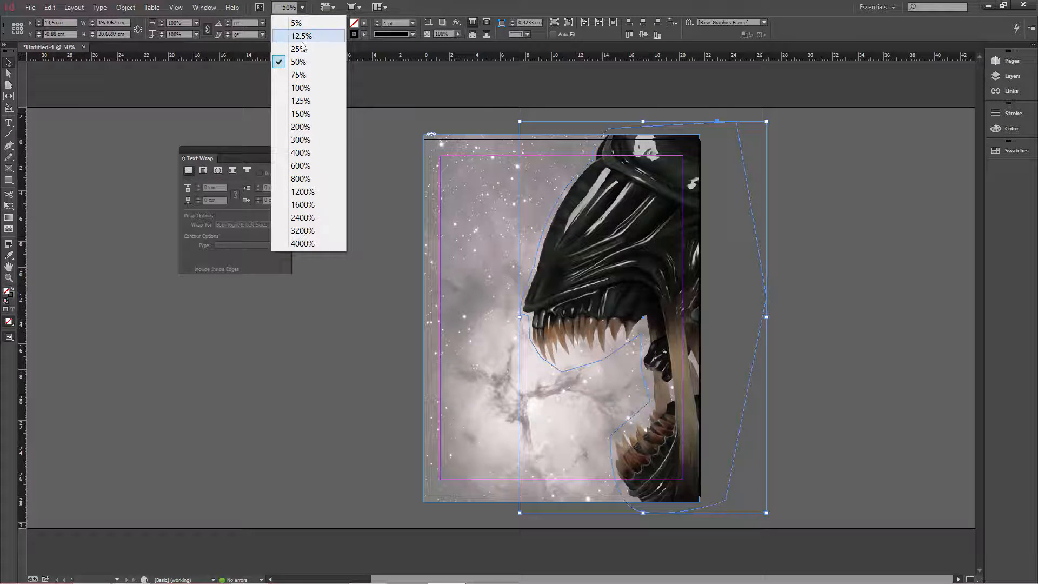
left_click(300, 88)
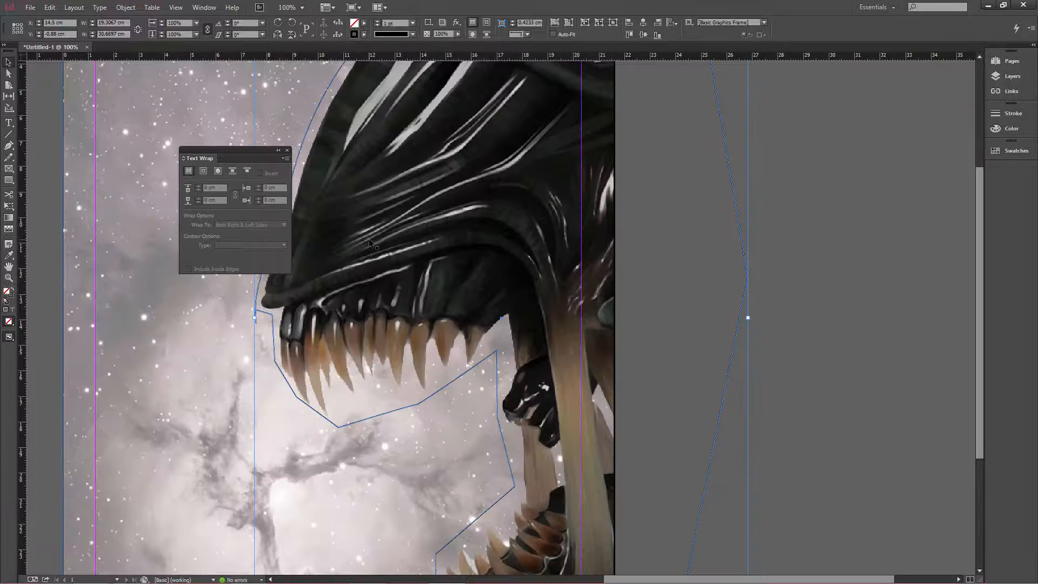
key("ctrl+minus")
key("ctrl+minus")
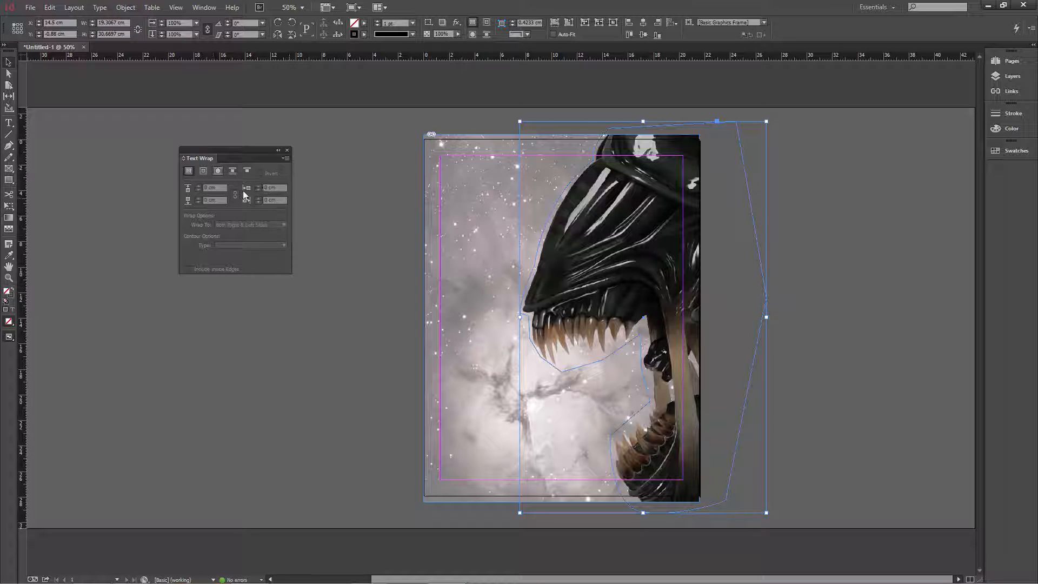
left_click(221, 171)
left_click(218, 171)
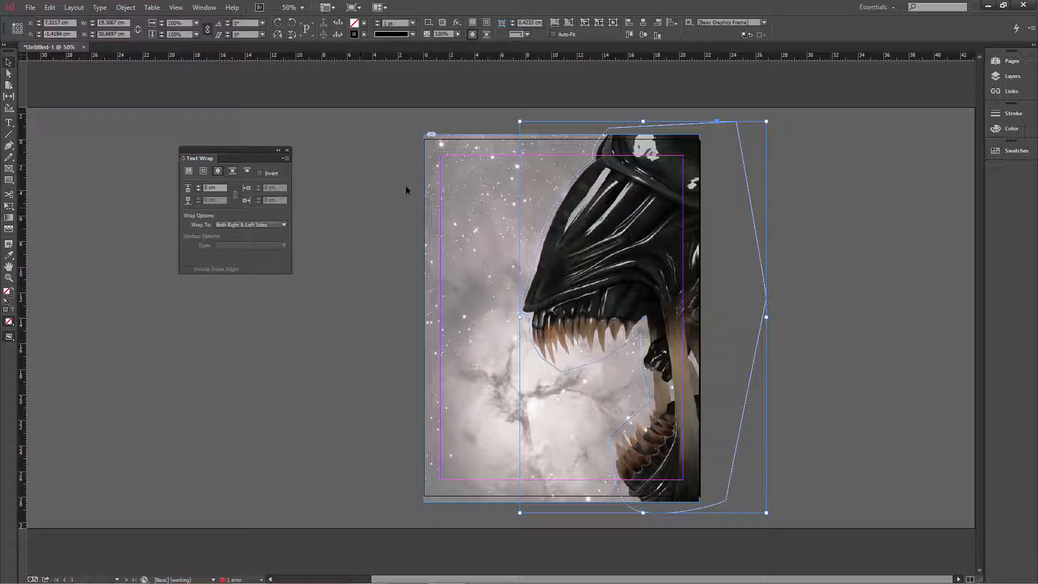
Select the Alien Comp image and send it to the back so the page text lies over it.
left_click(384, 227)
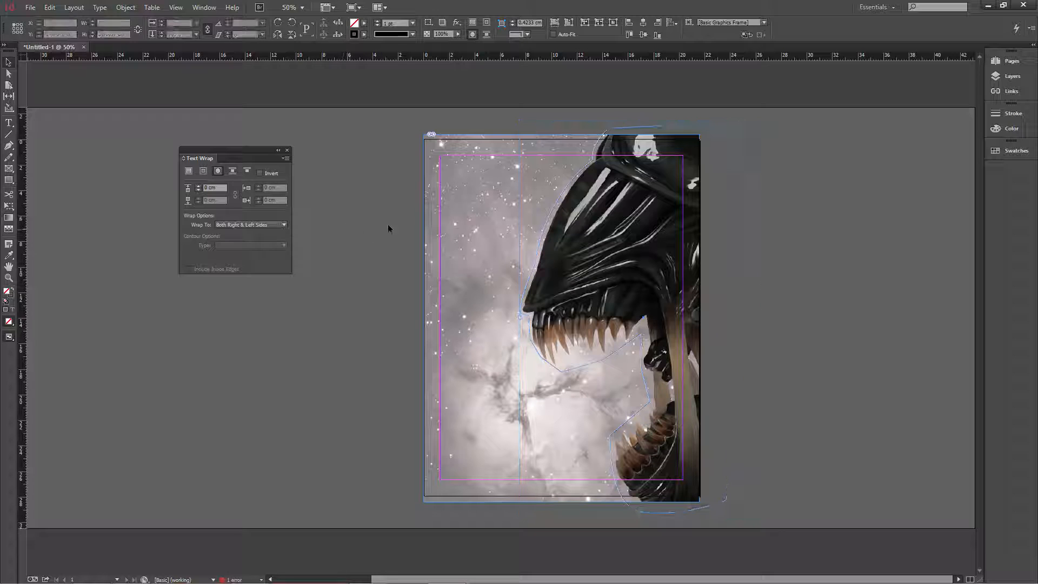
left_click(459, 222)
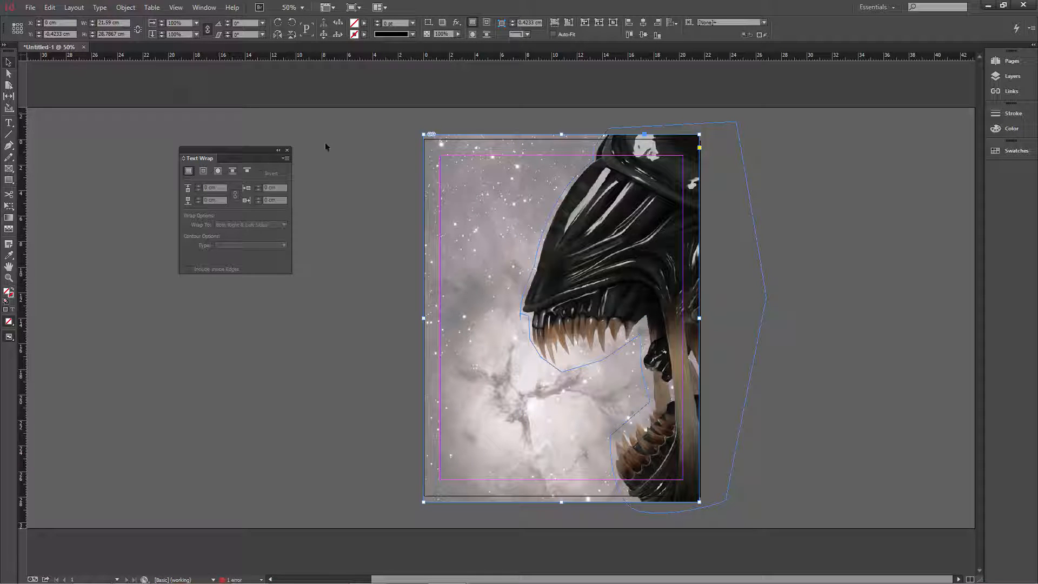
left_click(125, 7)
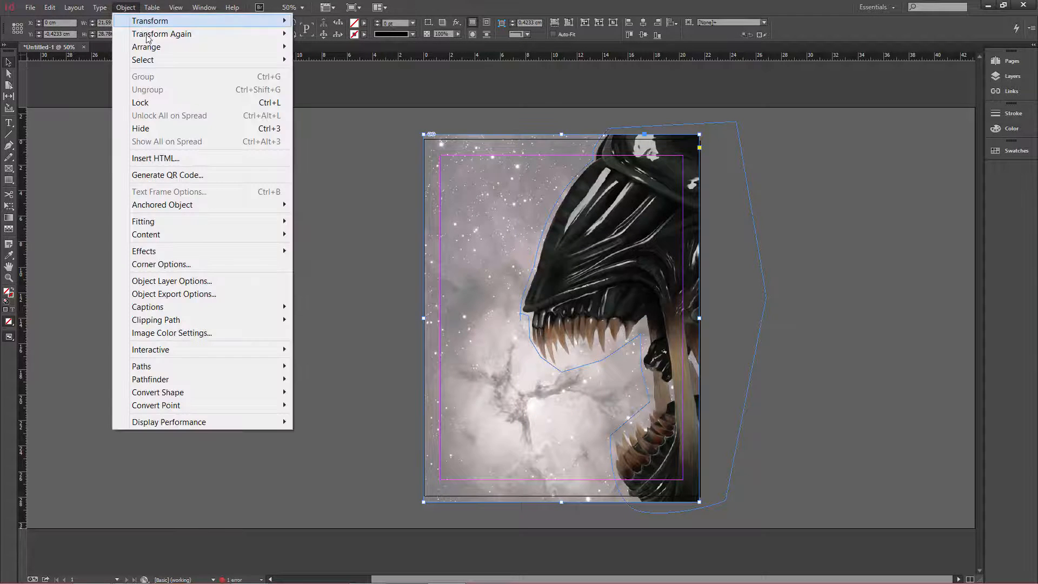
mouse_move(155, 51)
left_click(361, 85)
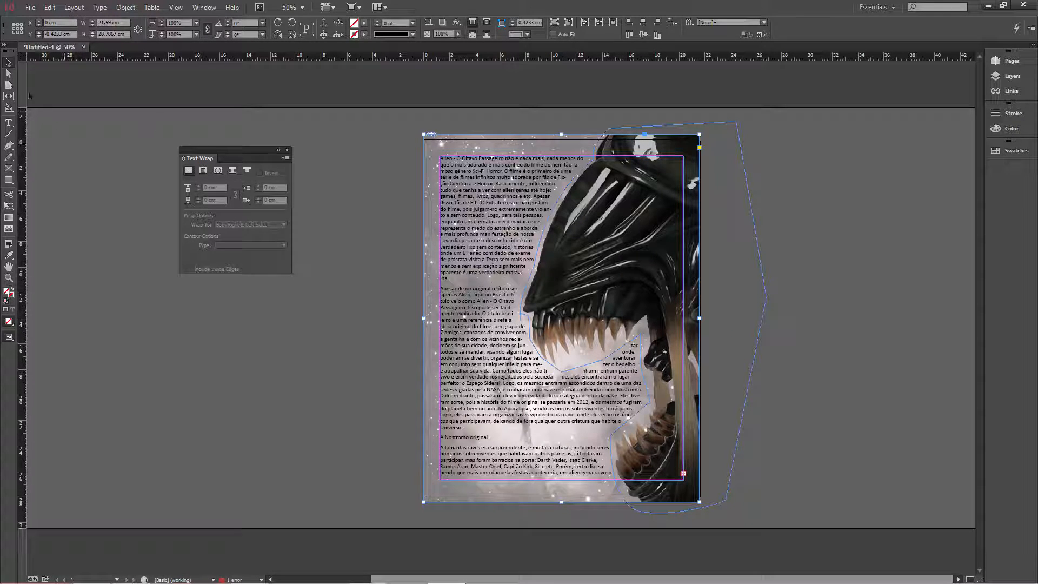
Adjust the wrap outline's lowest anchor point beneath the upper teeth, ending at about X 10.8 cm, Y 17.8 cm.
left_click(9, 73)
left_click(551, 367)
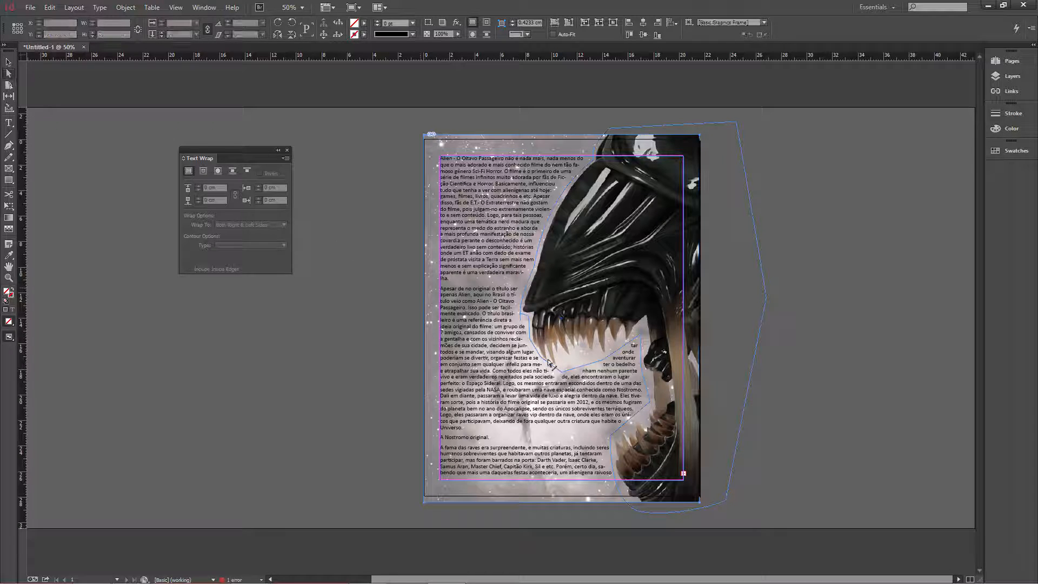
left_click(563, 376)
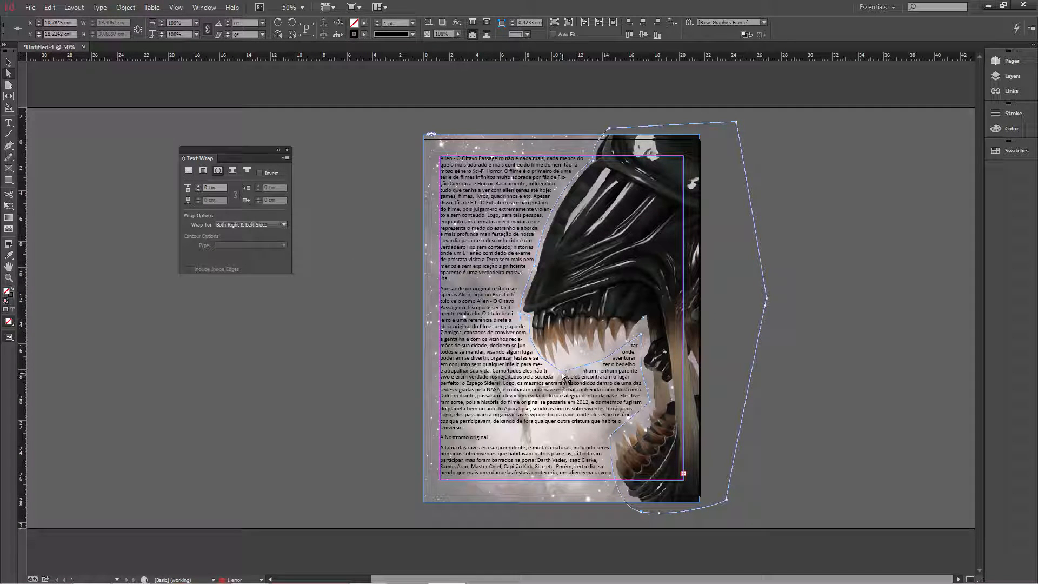
left_click_drag(564, 377, 594, 355)
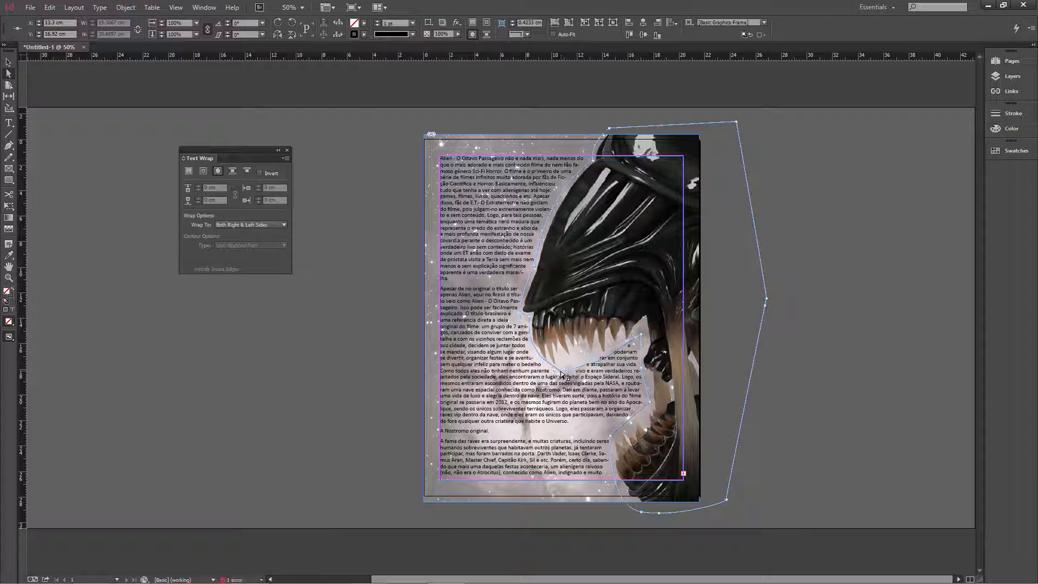
mouse_move(562, 378)
left_mouse_down()
mouse_move(562, 368)
mouse_move(562, 379)
left_mouse_up()
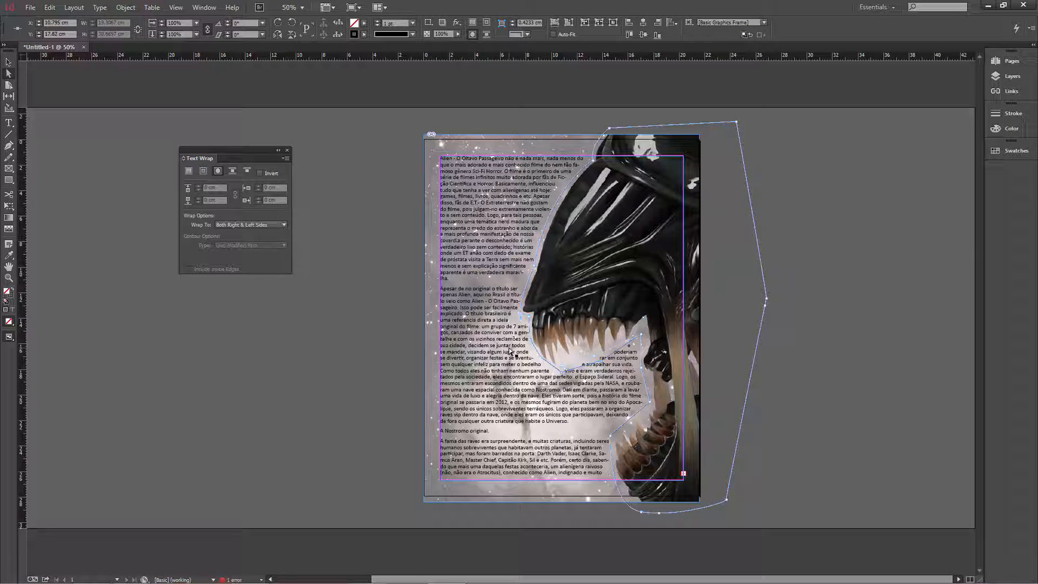
Deselect the outline, examine the wrapped text and the outline's stroke in Preview mode, and select the text frame.
key("ctrl+equal")
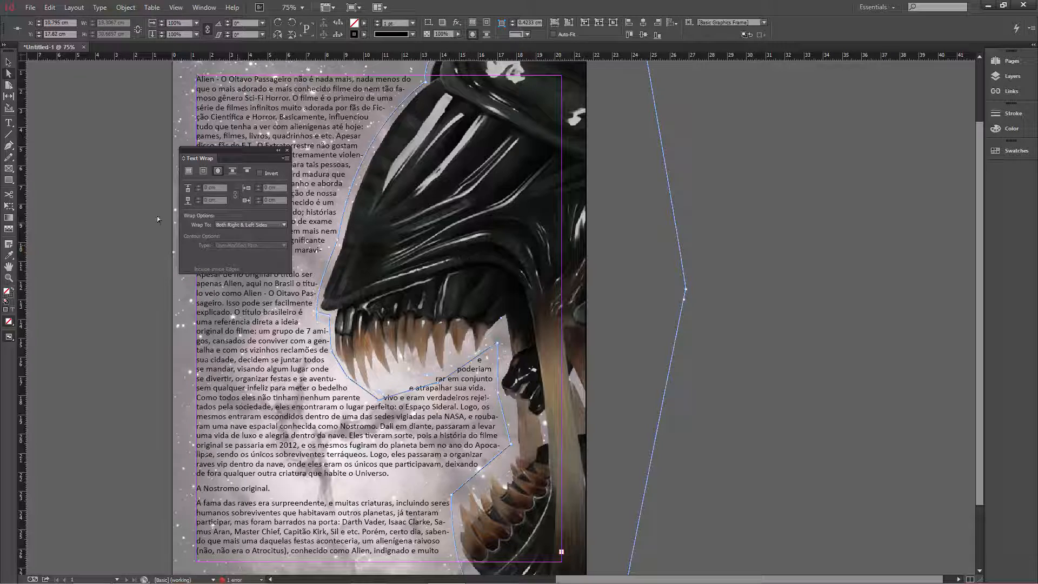
left_click(123, 206)
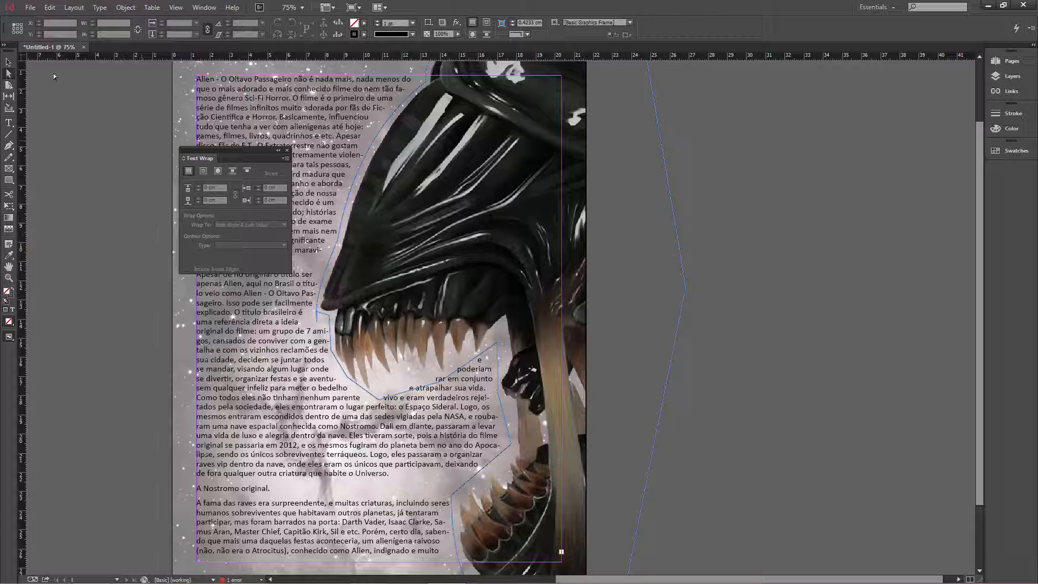
key("w")
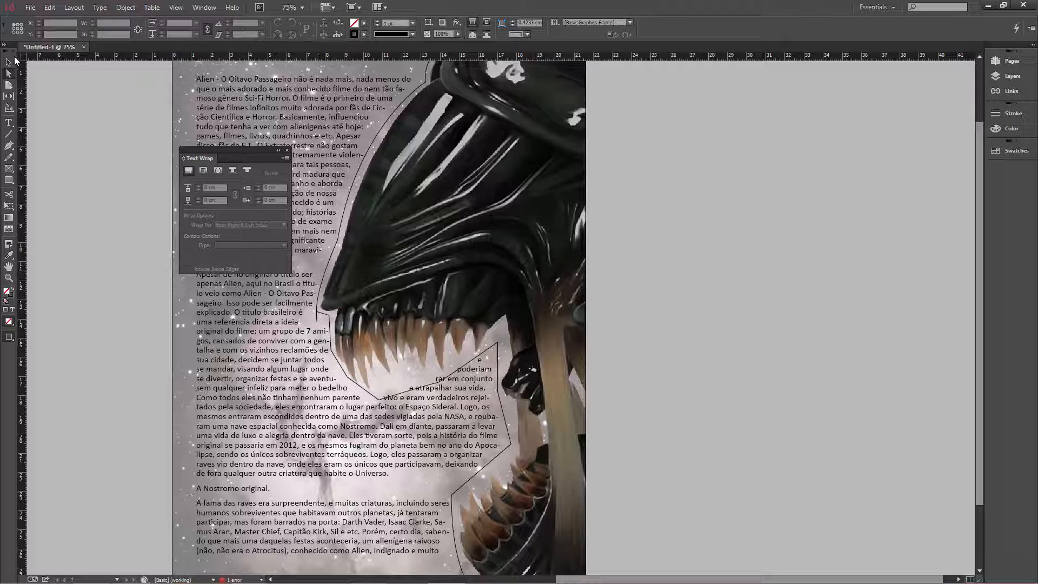
left_click(354, 183)
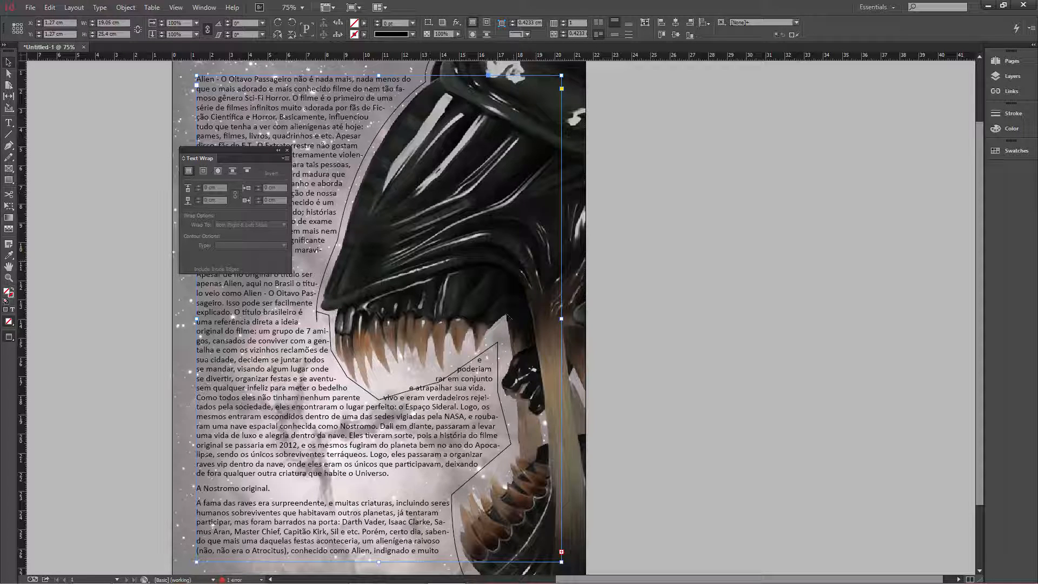
Select the hand-drawn wrap outline around the alien, set its stroke weight to 0 pt, and deselect it.
left_click_drag(687, 437, 599, 529)
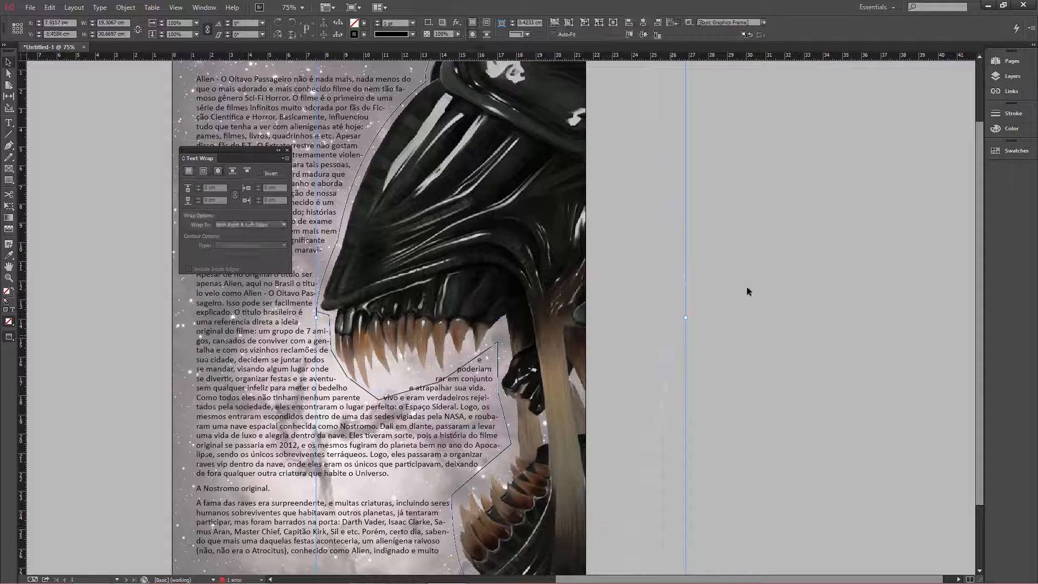
left_click(1008, 114)
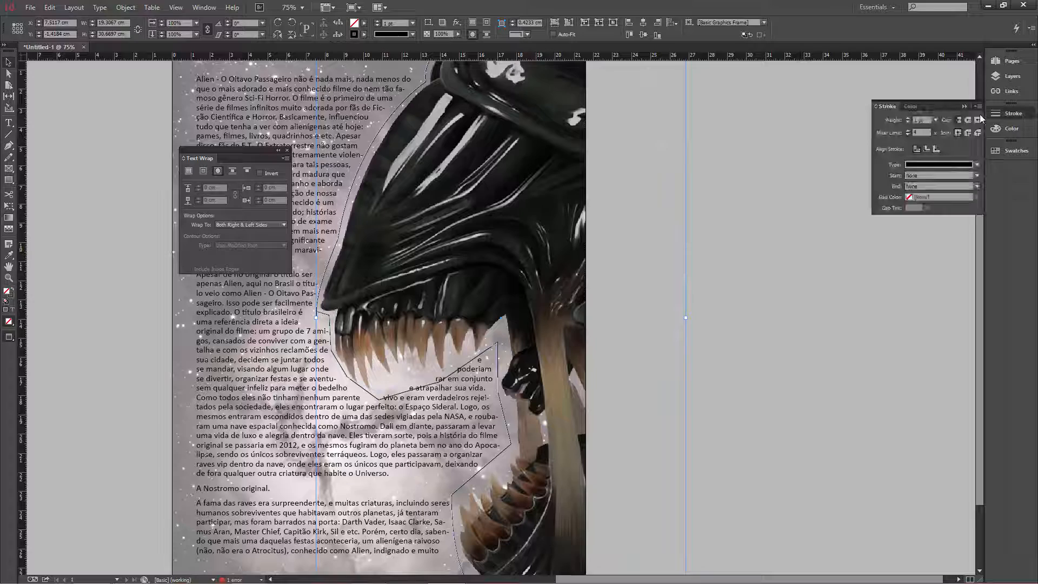
left_click(907, 118)
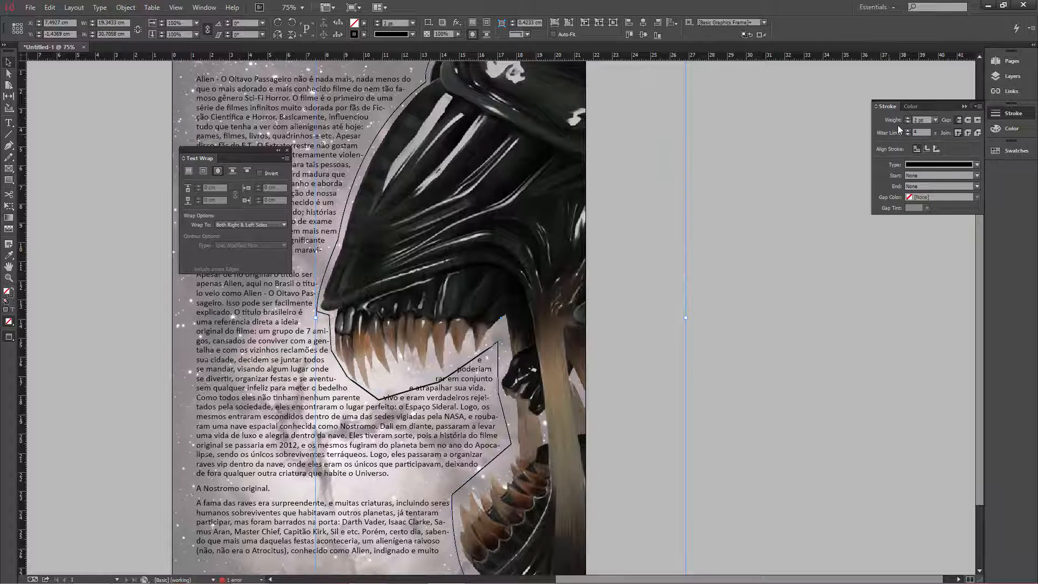
left_click(907, 123)
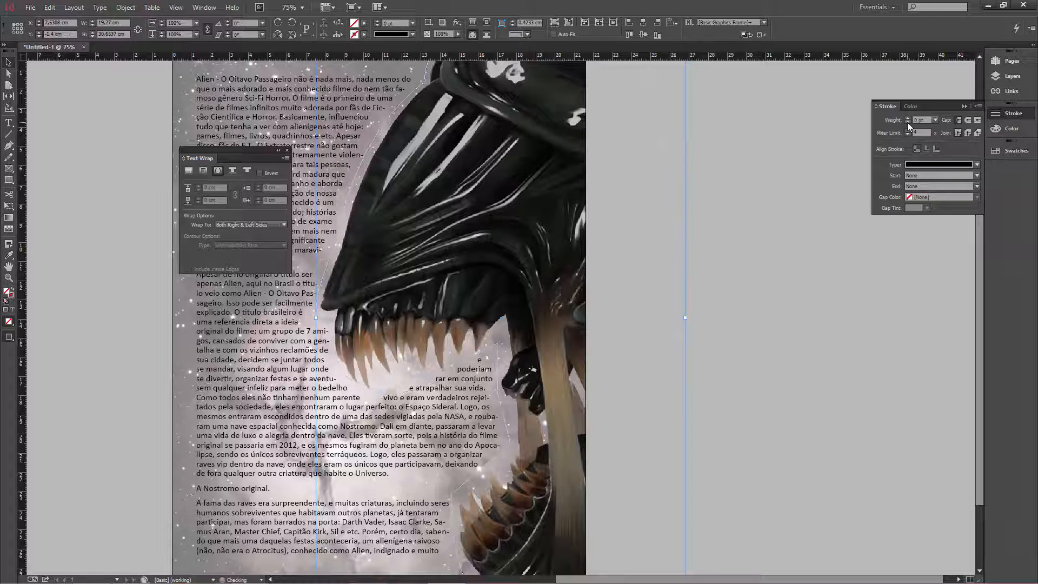
left_click(771, 162)
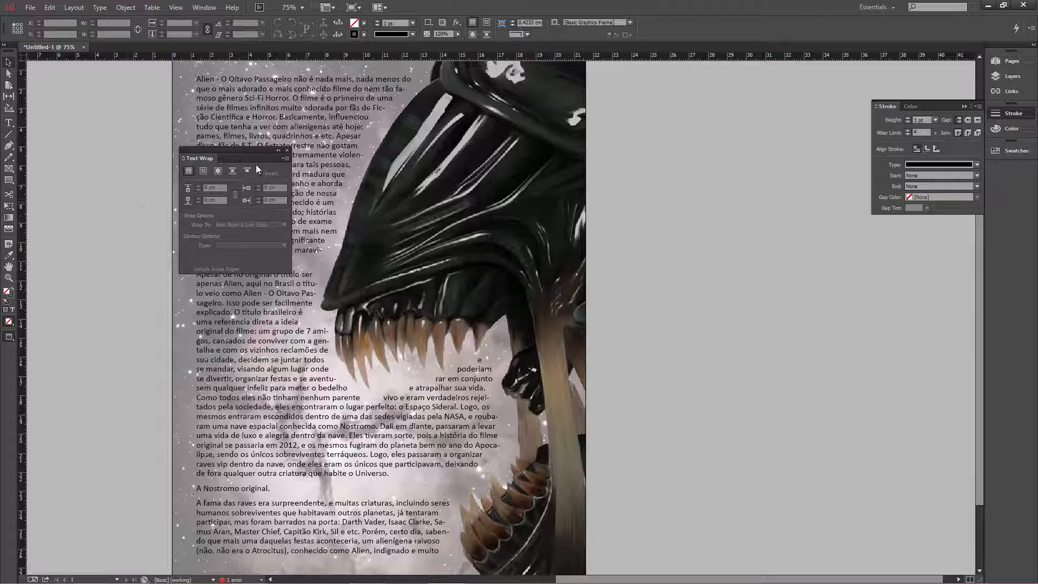
Move the Text Wrap panel clear of the page and examine the text wrapped around the alien's head and teeth.
left_click_drag(409, 206, 554, 230)
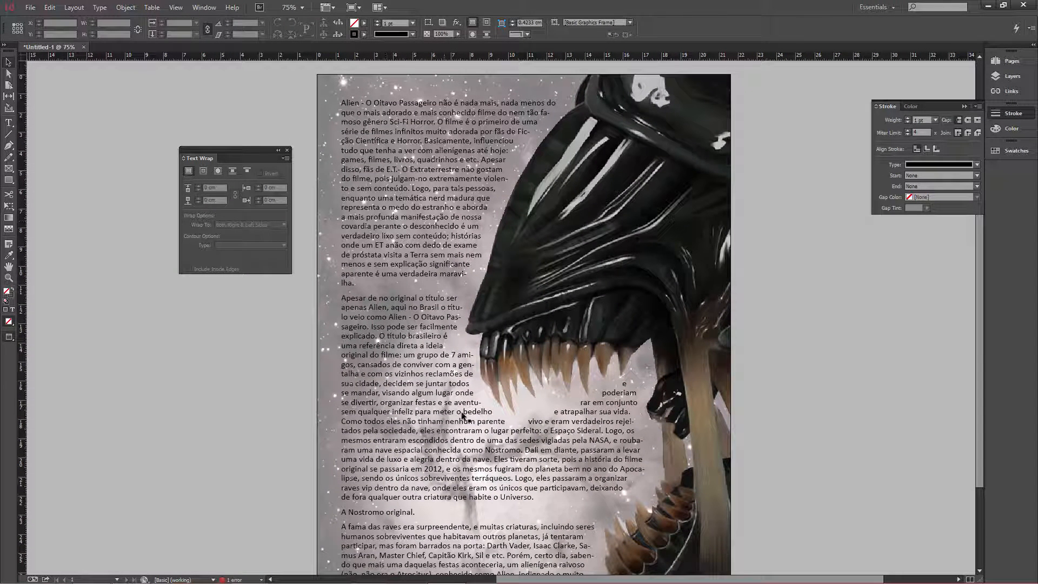
left_click_drag(452, 433, 447, 409)
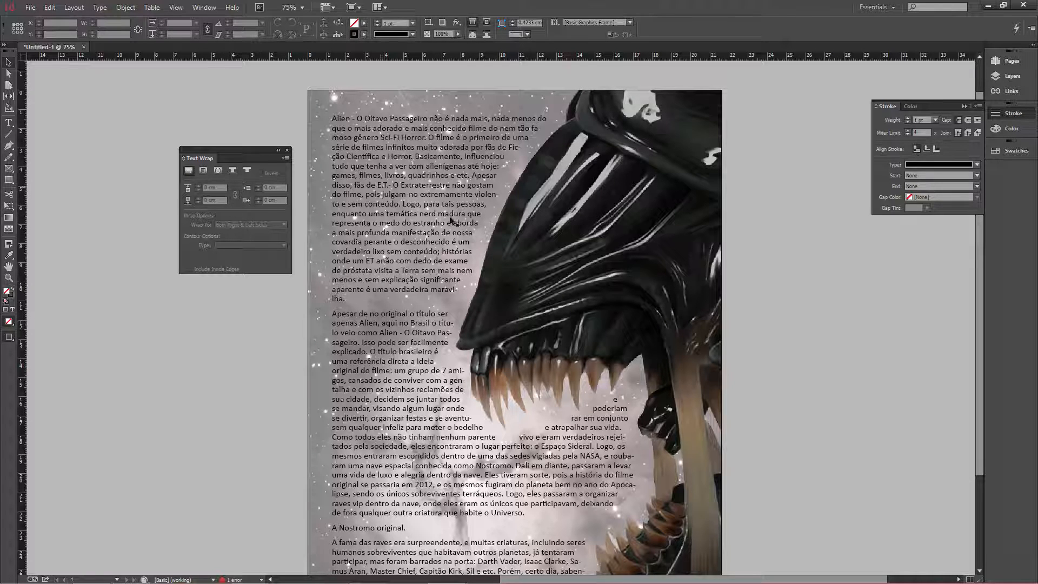
left_click_drag(470, 249, 458, 227)
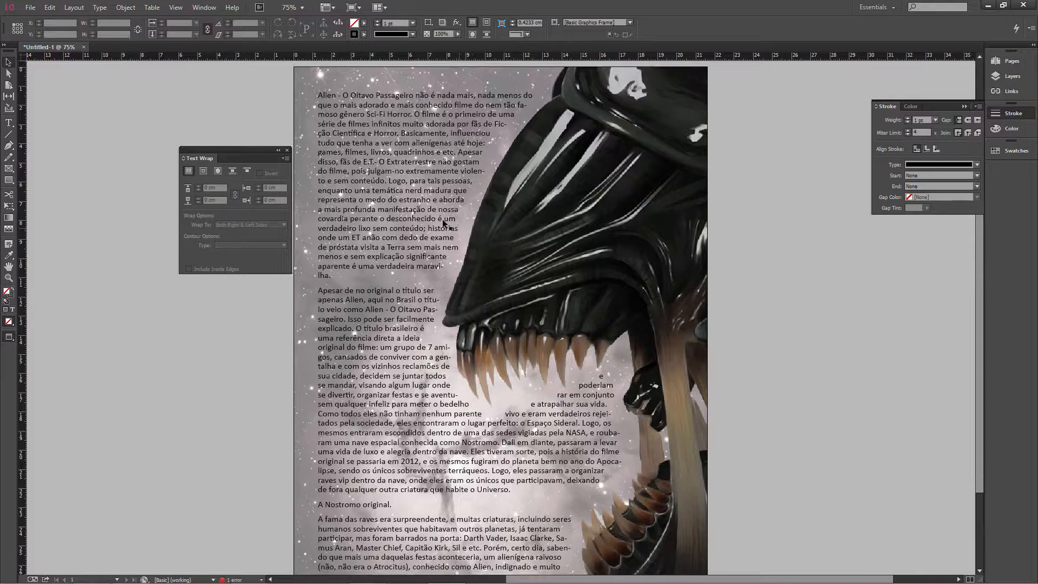
left_click_drag(231, 151, 211, 150)
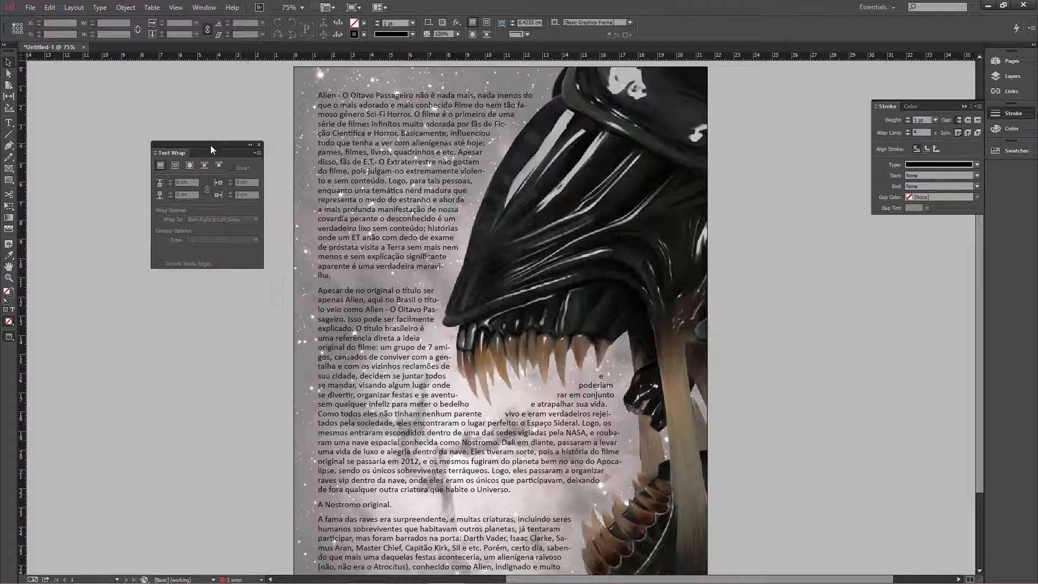
left_click_drag(483, 311, 468, 309)
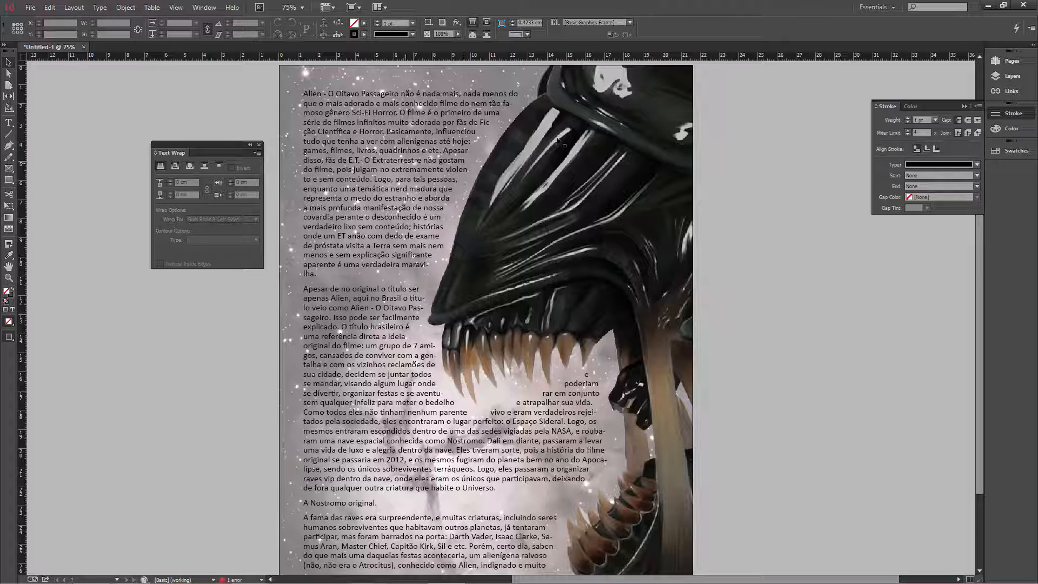
Switch to Photoshop, enable the layer mask of Layer 0 copy in Alpha.psd, and return to the InDesign page.
left_click(369, 571)
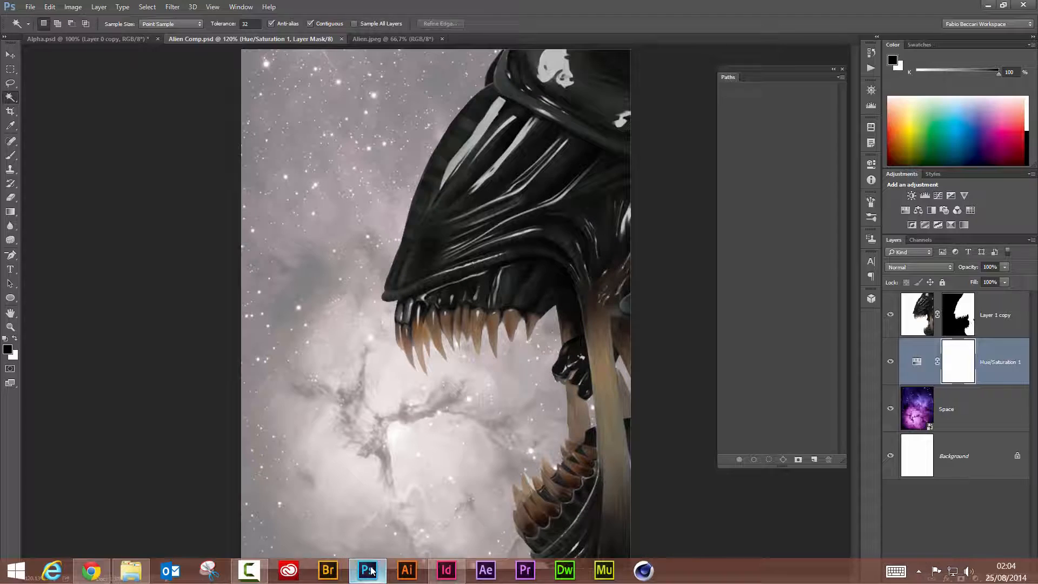
left_click(100, 40)
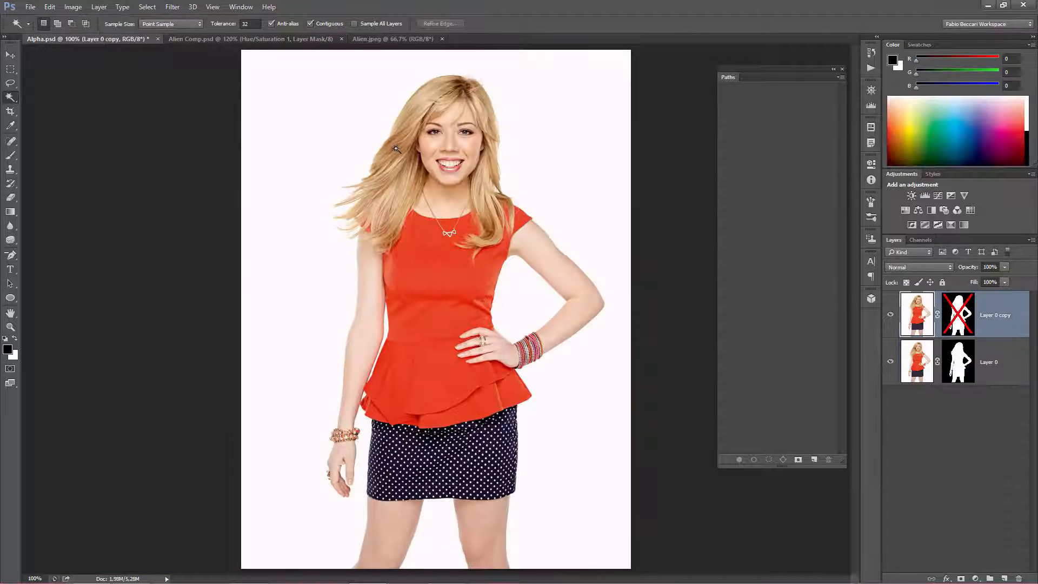
left_click(965, 323, "shift")
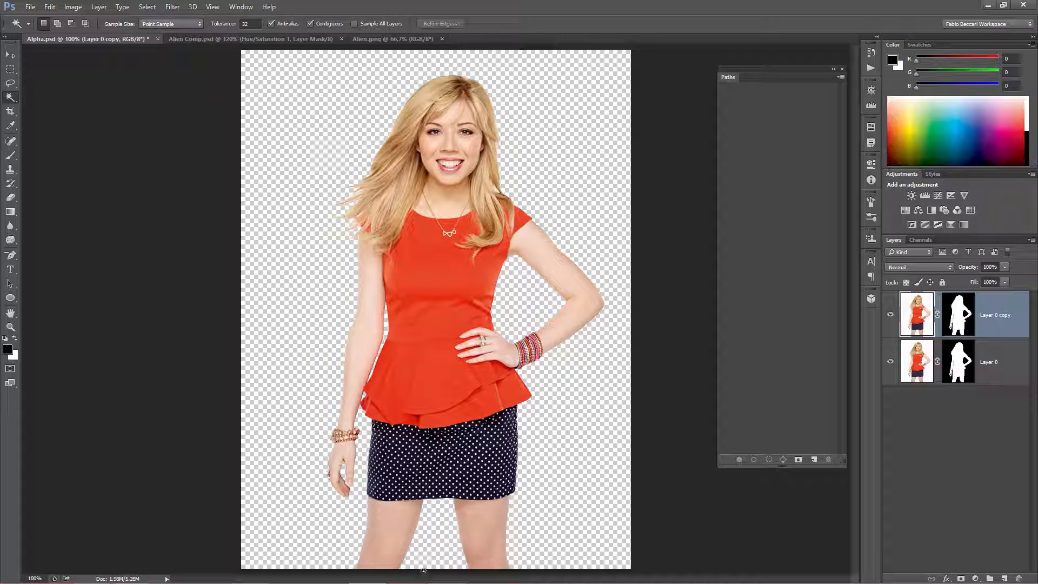
left_click(446, 570)
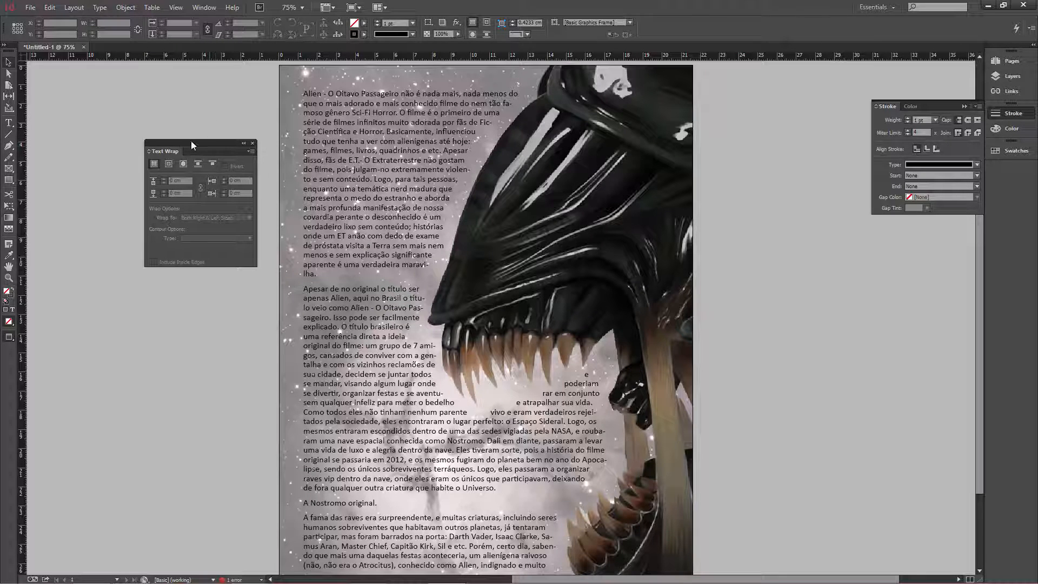
left_click_drag(210, 146, 163, 116)
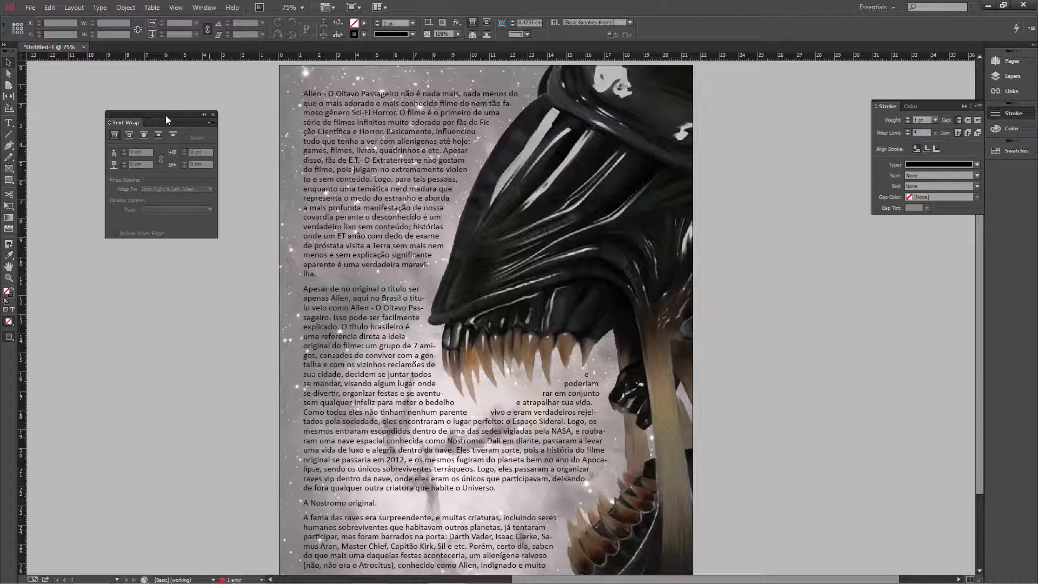